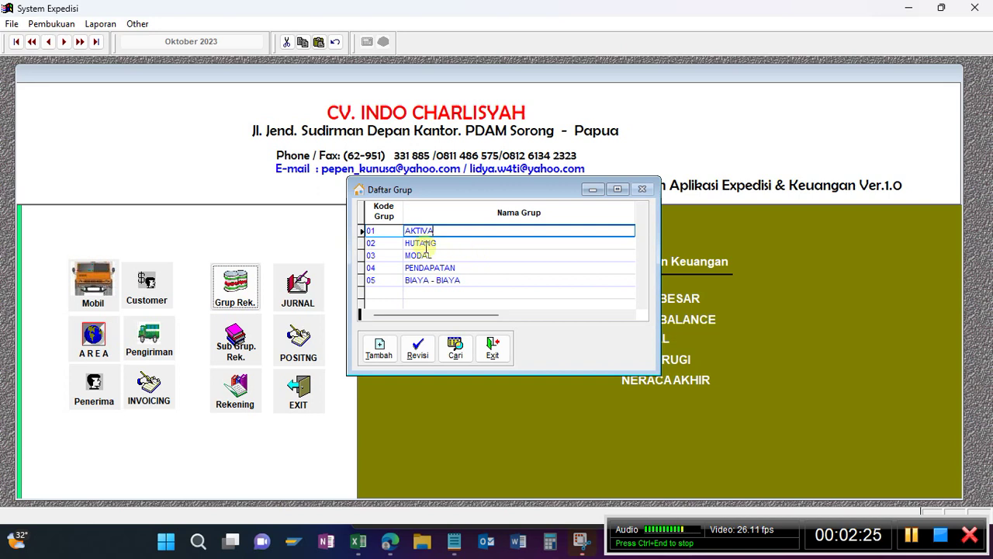
Examine the codes and names of the account groups from AKTIVA to BIAYA - BIAYA, and close the group list.
left_click(393, 256)
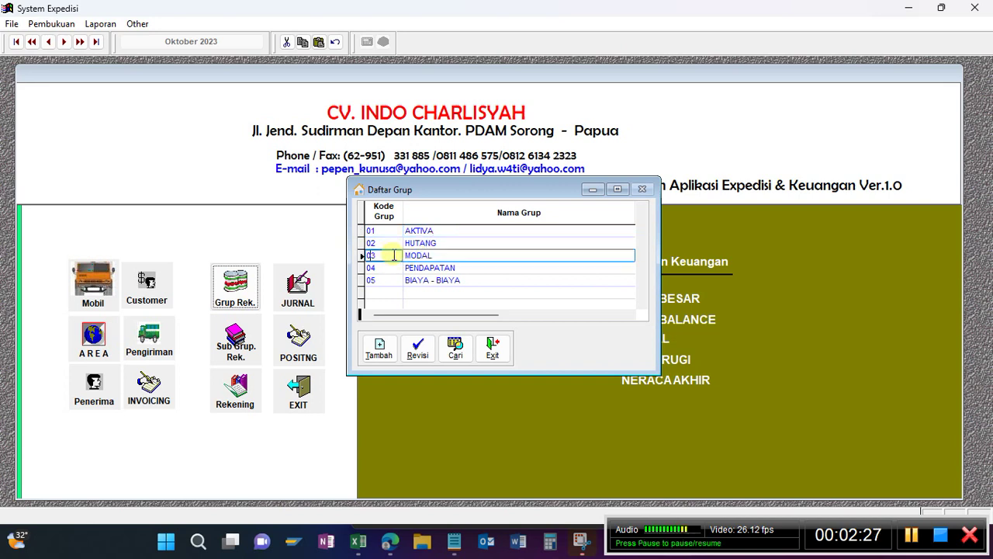
left_click(387, 268)
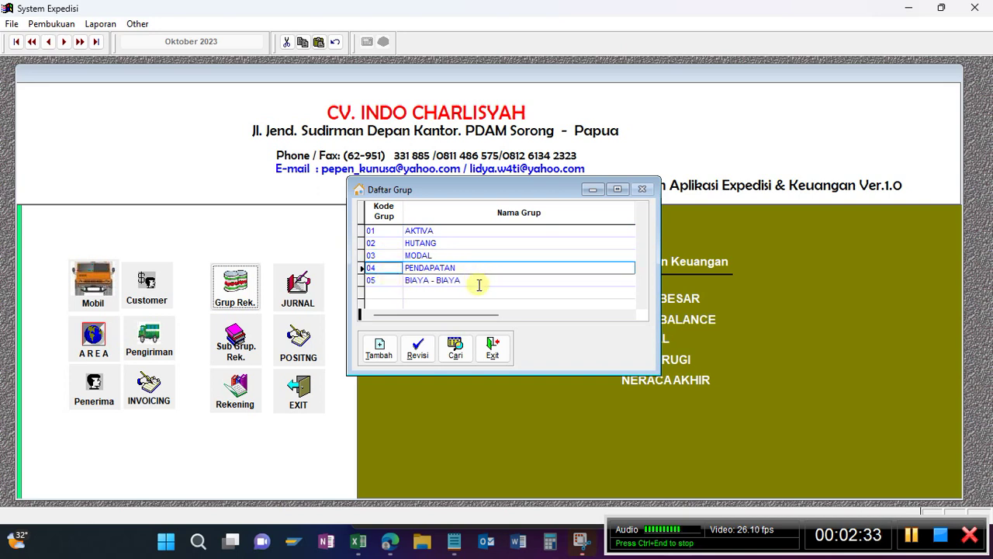
left_click(391, 282)
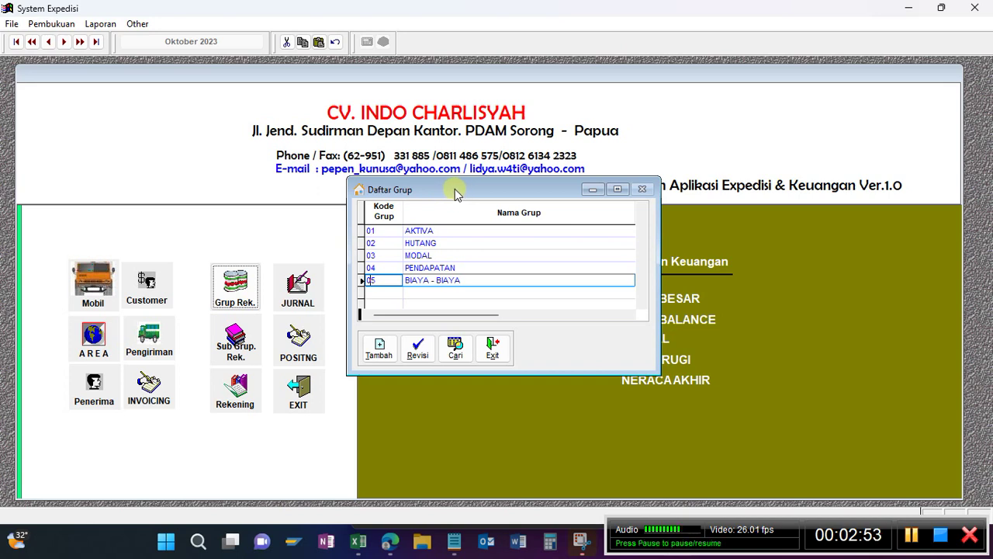
left_click_drag(456, 193, 473, 212)
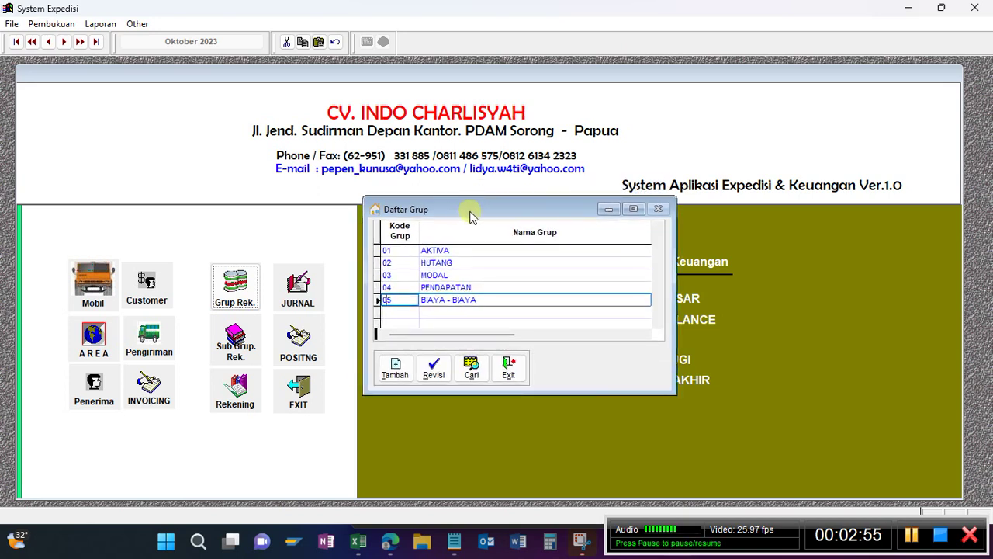
left_click(403, 251)
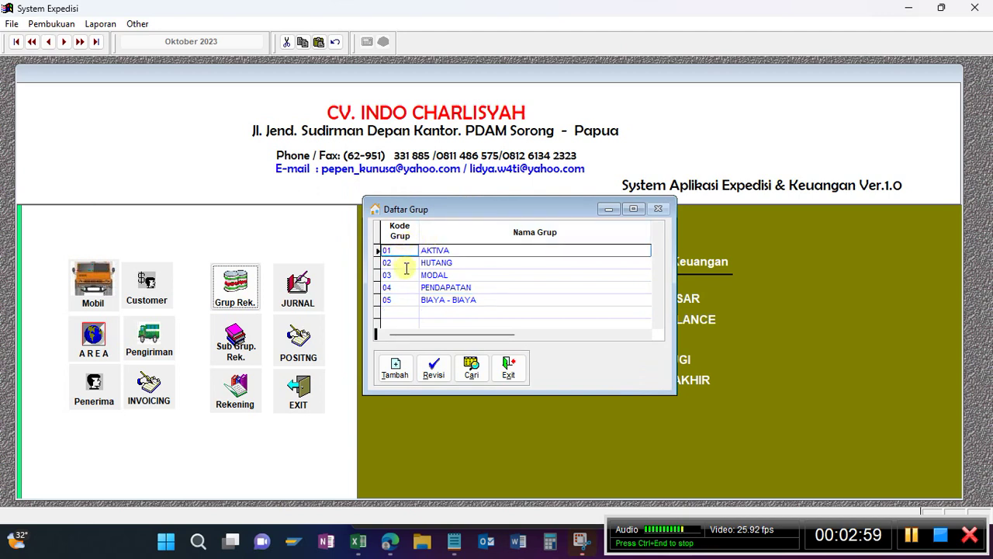
left_click(470, 262)
left_click(468, 275)
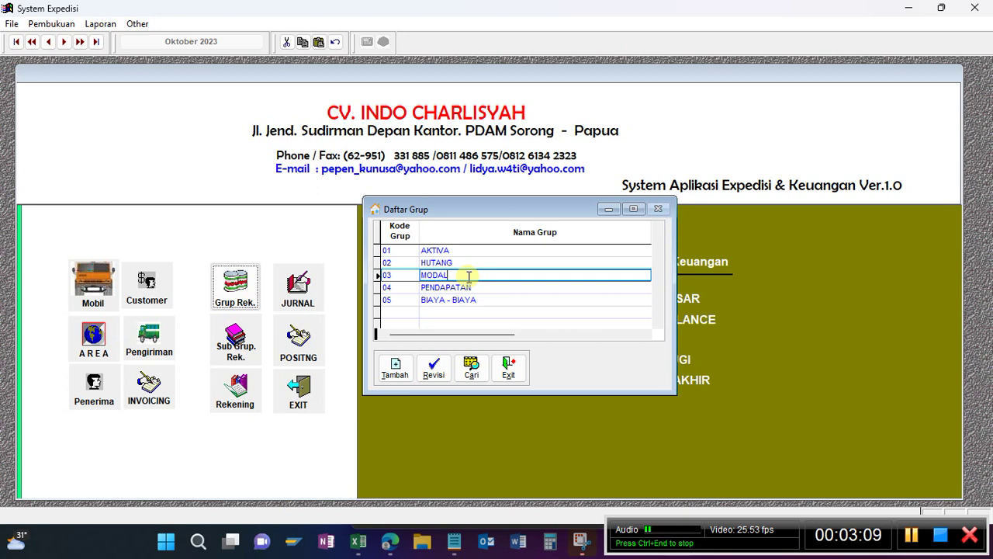
left_click(514, 370)
Open the account sub-group list, enlarge its window downward, and compare the group codes of AKTIVA LANCAR and AKTIVA TETAP.
left_click(234, 337)
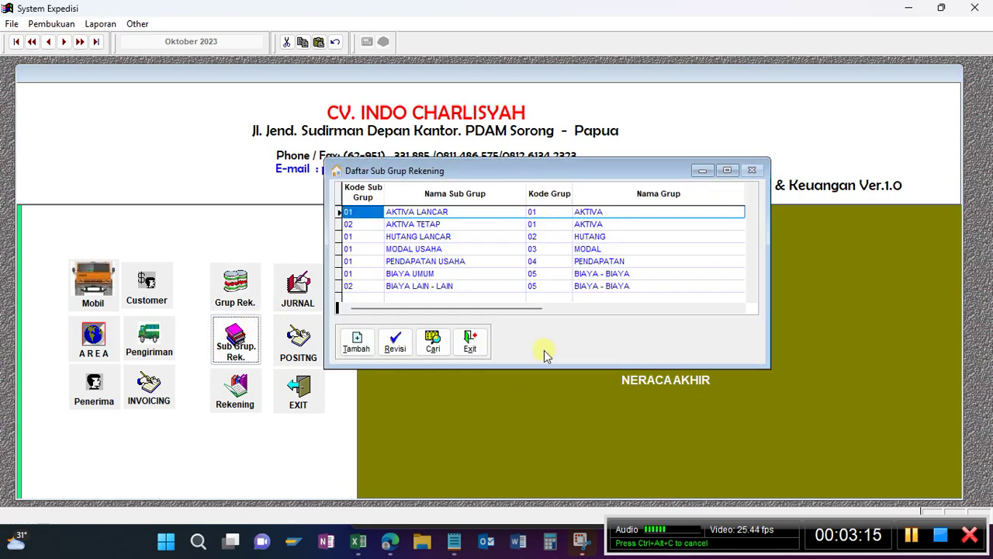
left_click_drag(533, 371, 527, 433)
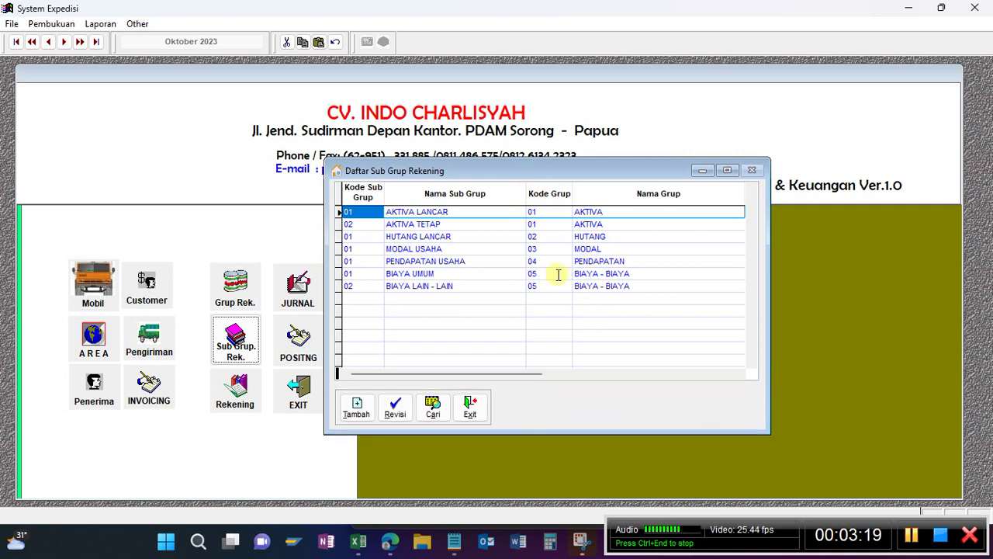
left_click(549, 211)
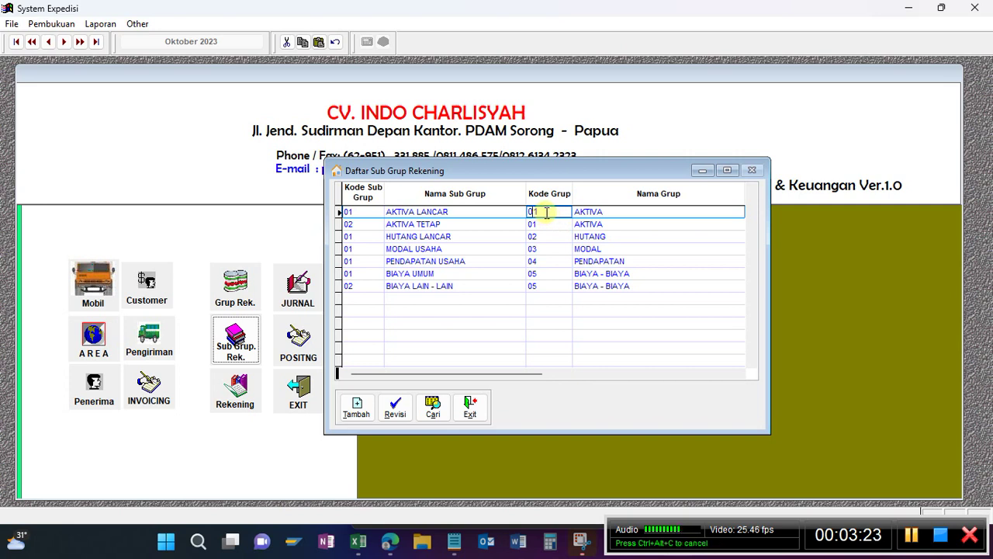
left_click(549, 223)
left_click(548, 212)
left_click(551, 223)
left_click(550, 214)
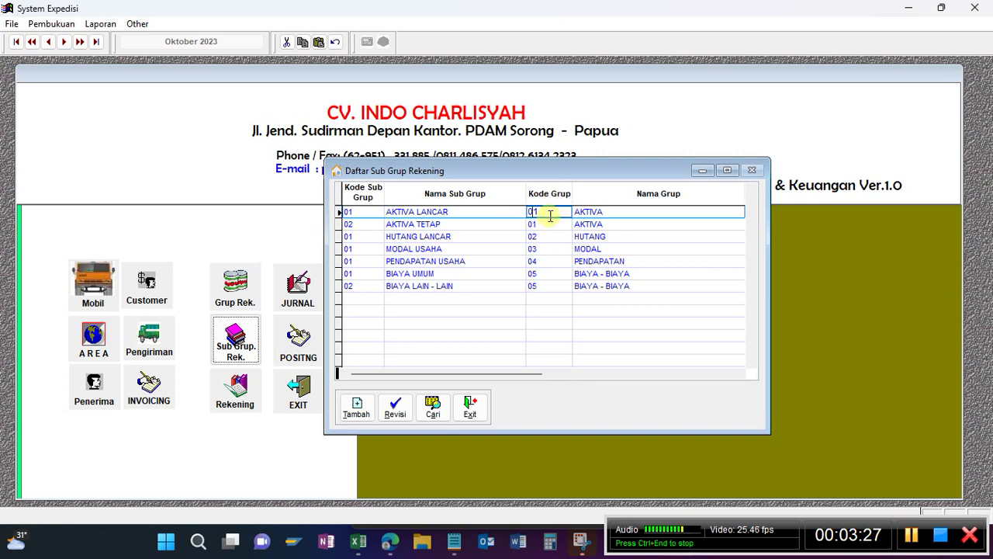
left_click(547, 225)
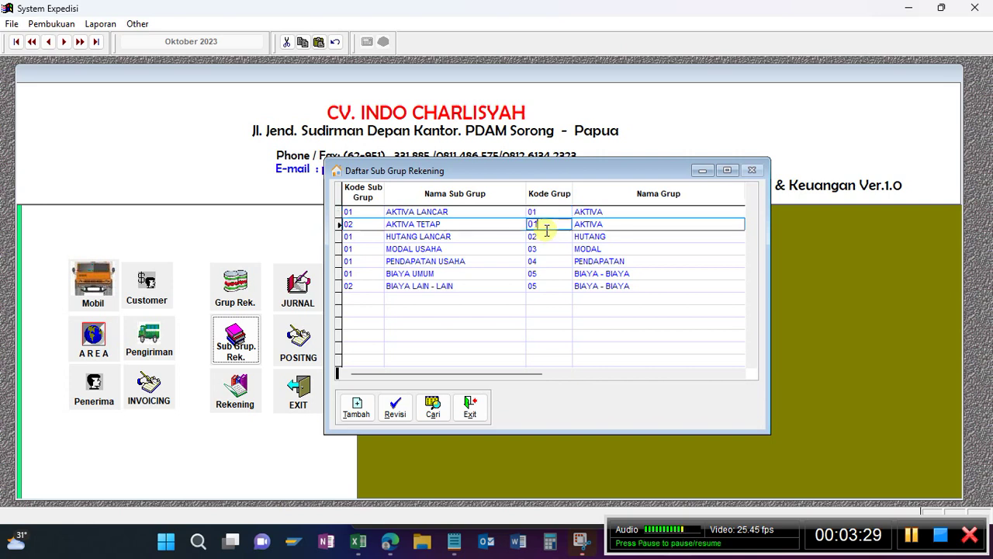
left_click(549, 212)
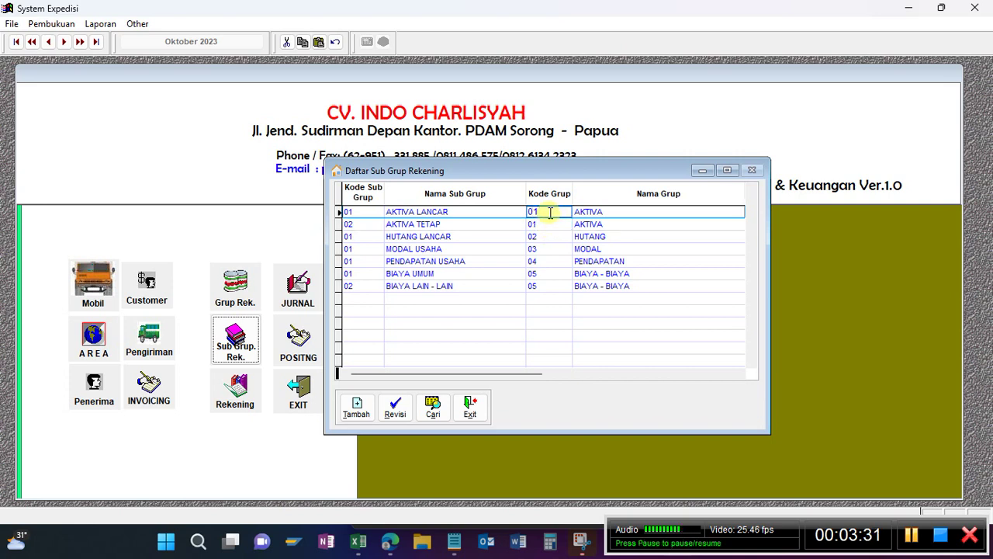
left_click(548, 222)
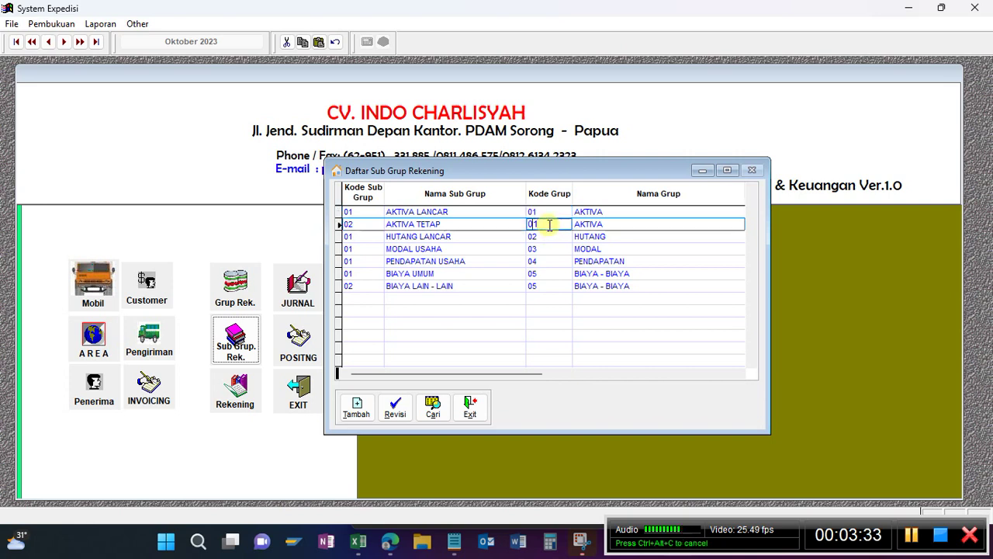
Examine the sub-group codes and names of AKTIVA LANCAR and AKTIVA TETAP alongside their group code.
left_click(492, 214)
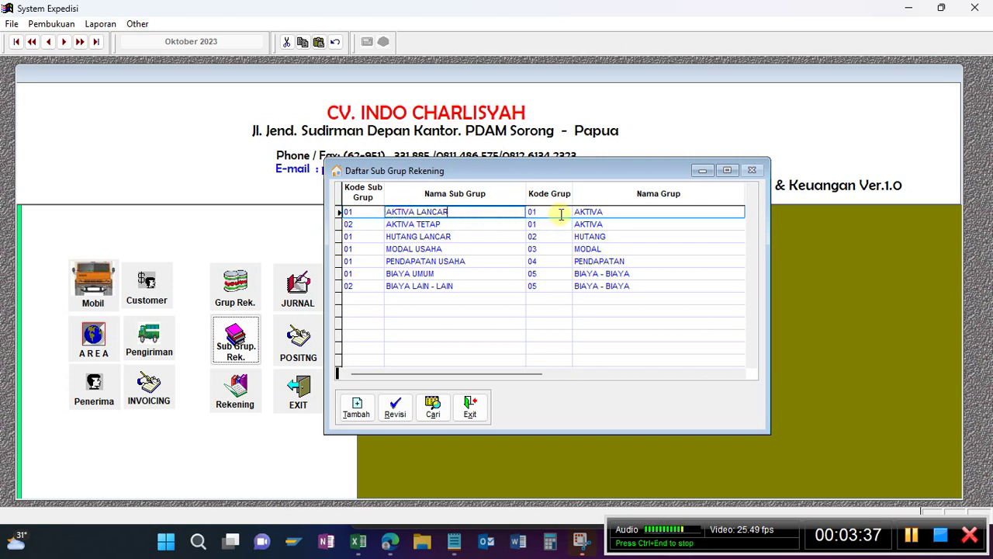
left_click(357, 212)
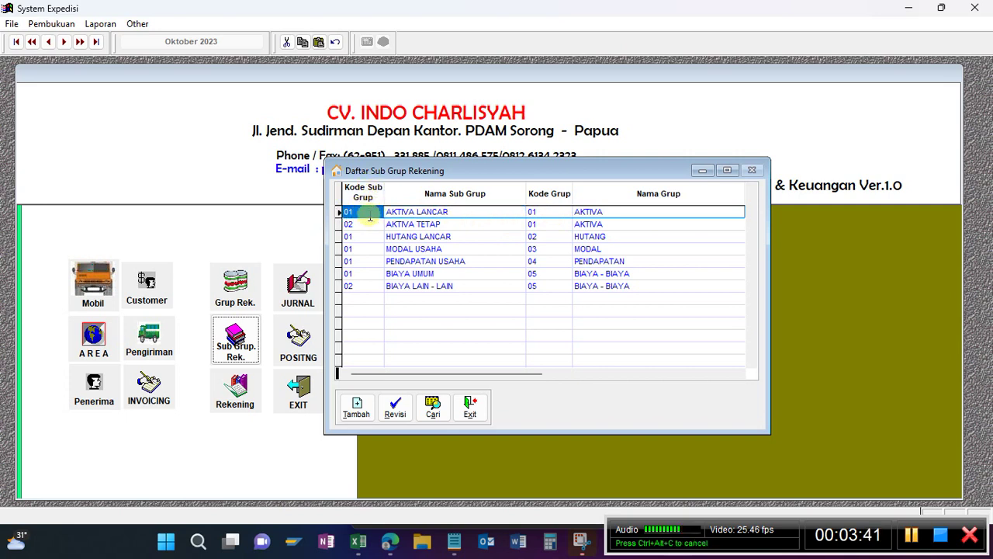
left_click(461, 217)
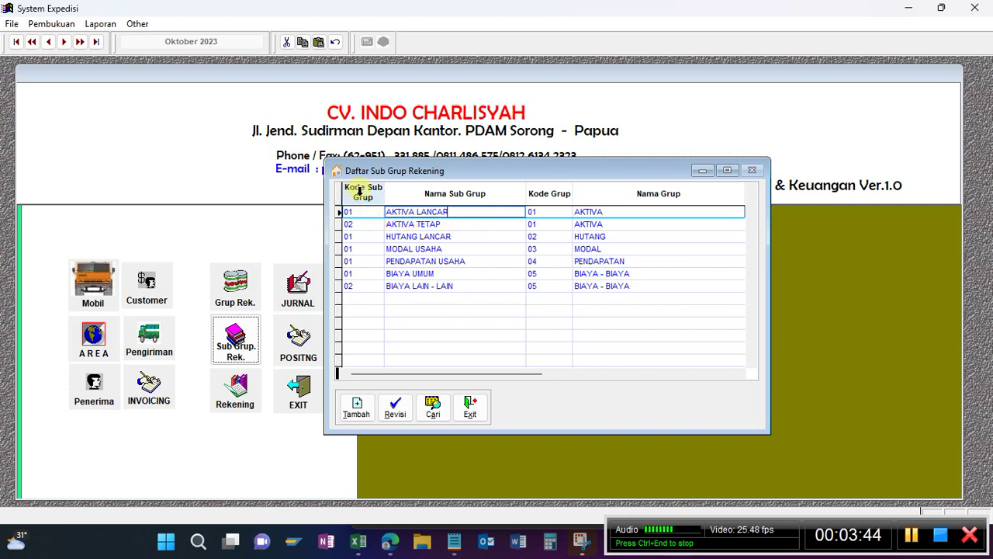
left_click(359, 224)
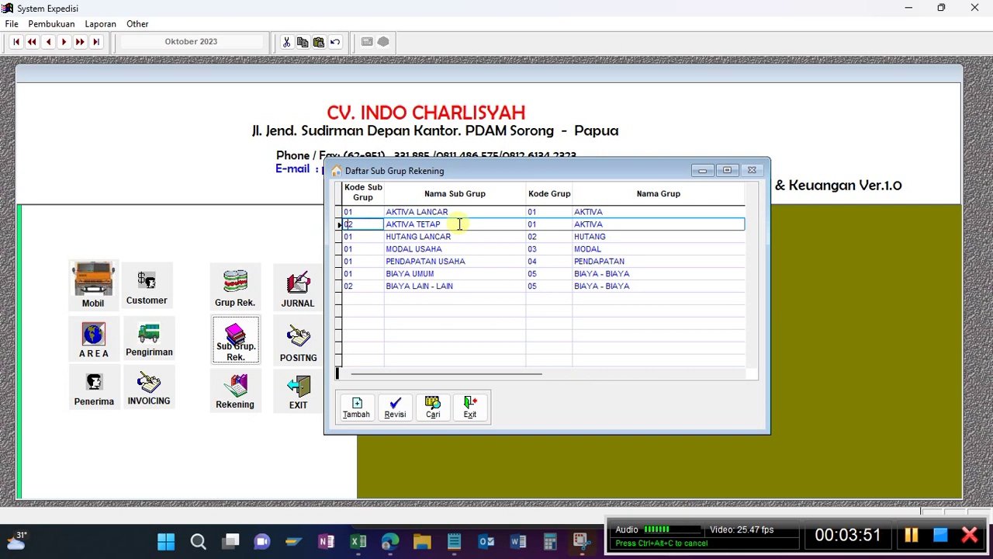
left_click(543, 212)
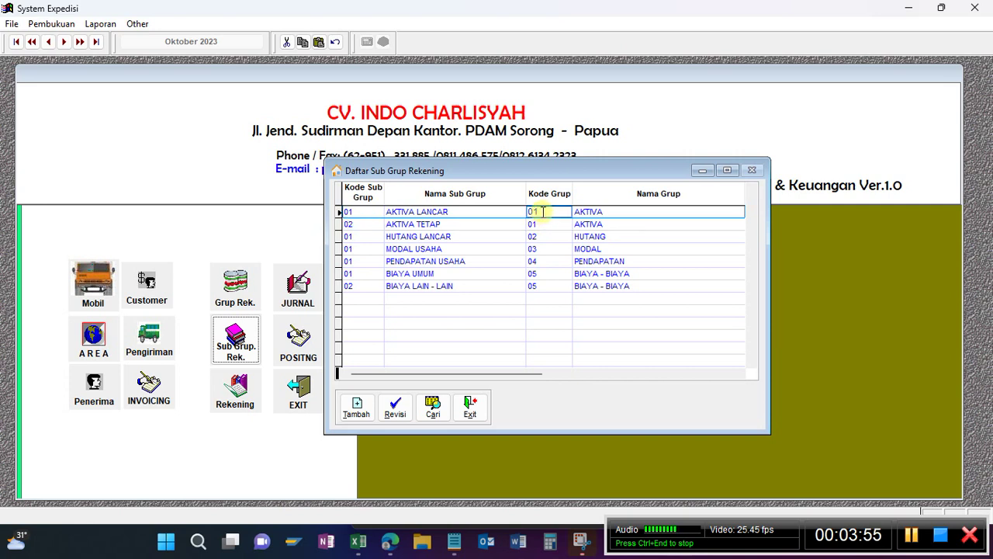
left_click(363, 211)
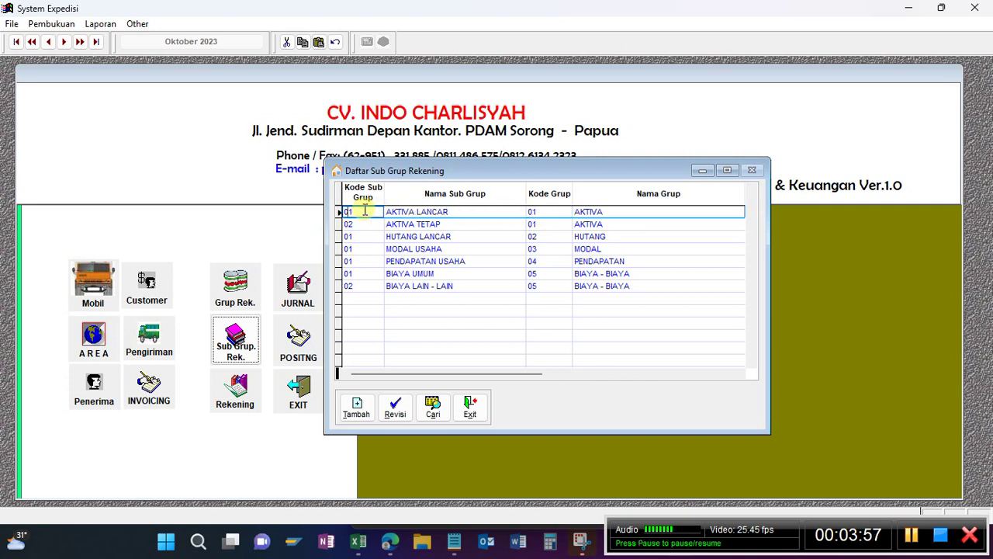
left_click(454, 212)
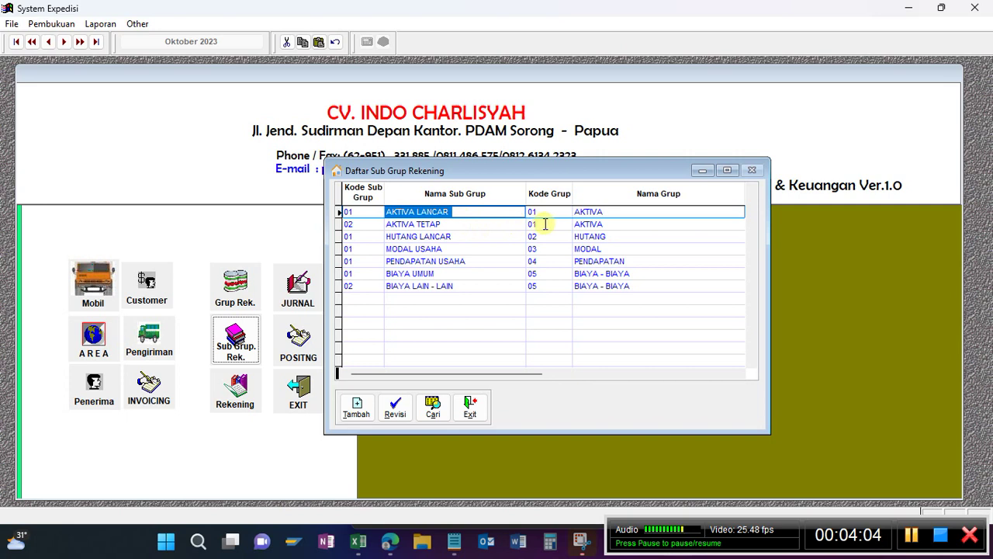
left_click(357, 225)
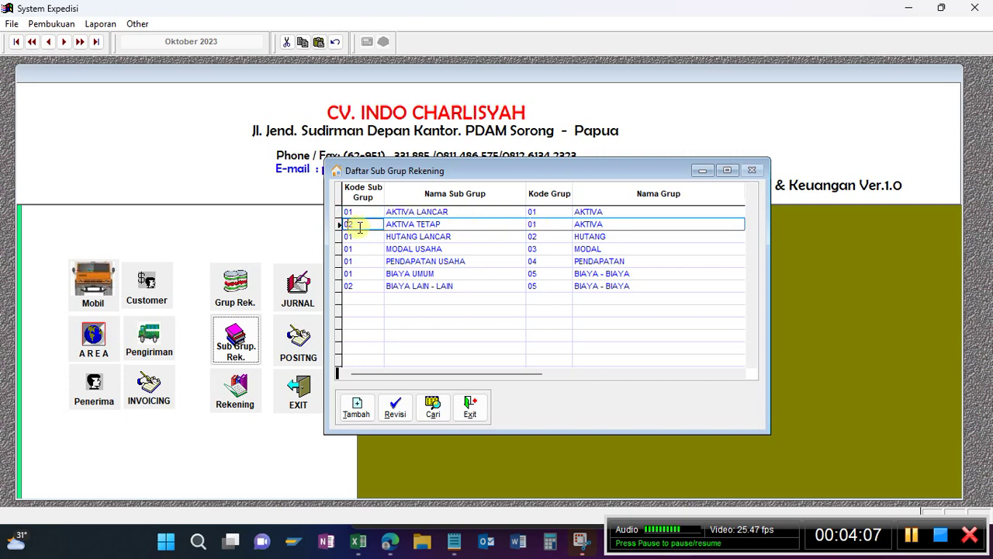
Examine the group and sub-group codes of HUTANG LANCAR, MODAL USAHA and PENDAPATAN USAHA.
left_click(487, 234)
left_click(533, 235)
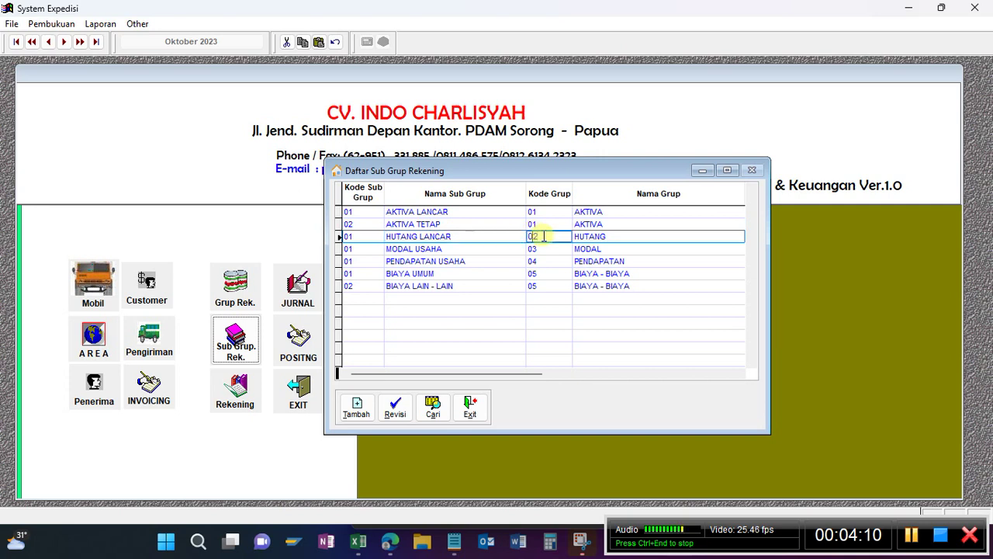
left_click(461, 237)
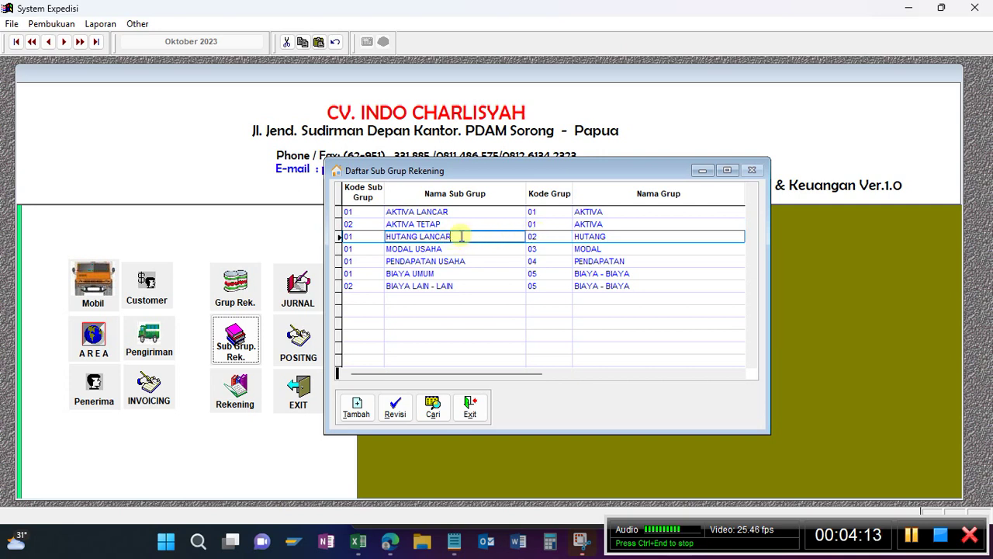
left_click(536, 236)
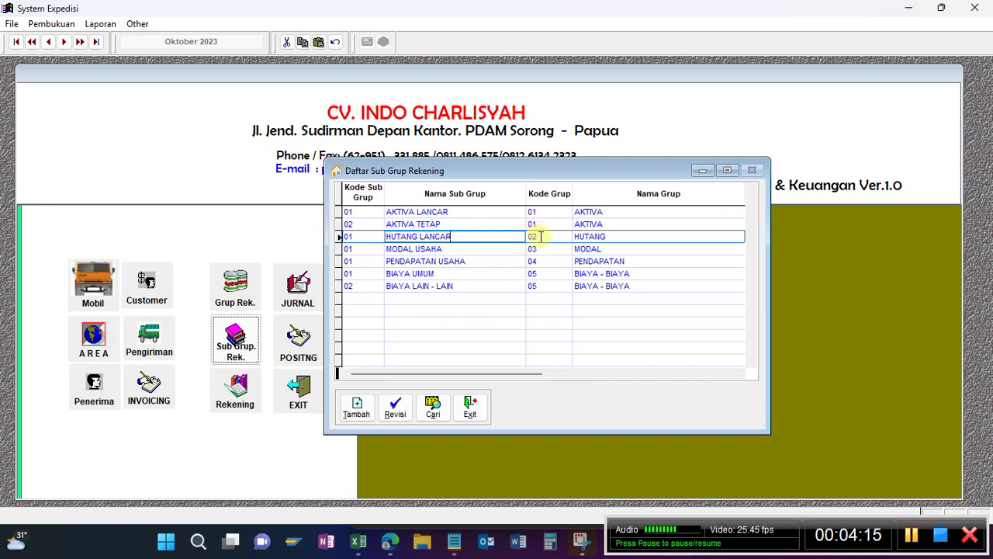
left_click(359, 236)
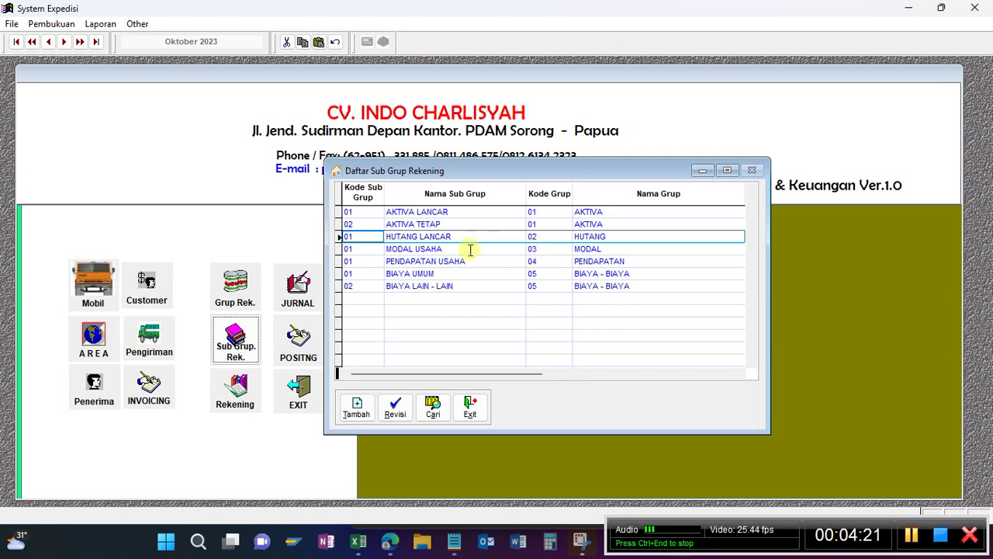
left_click(537, 249)
left_click(363, 249)
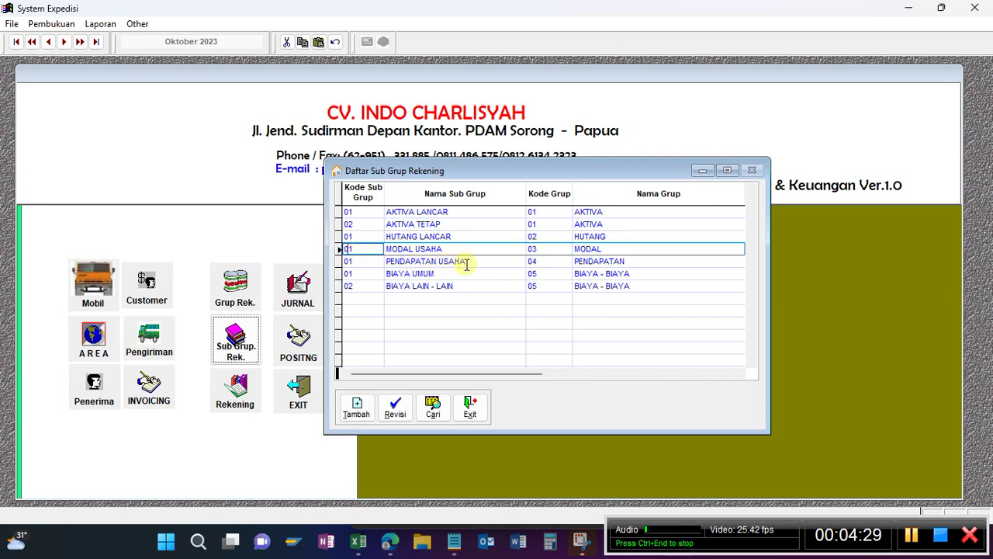
left_click(532, 262)
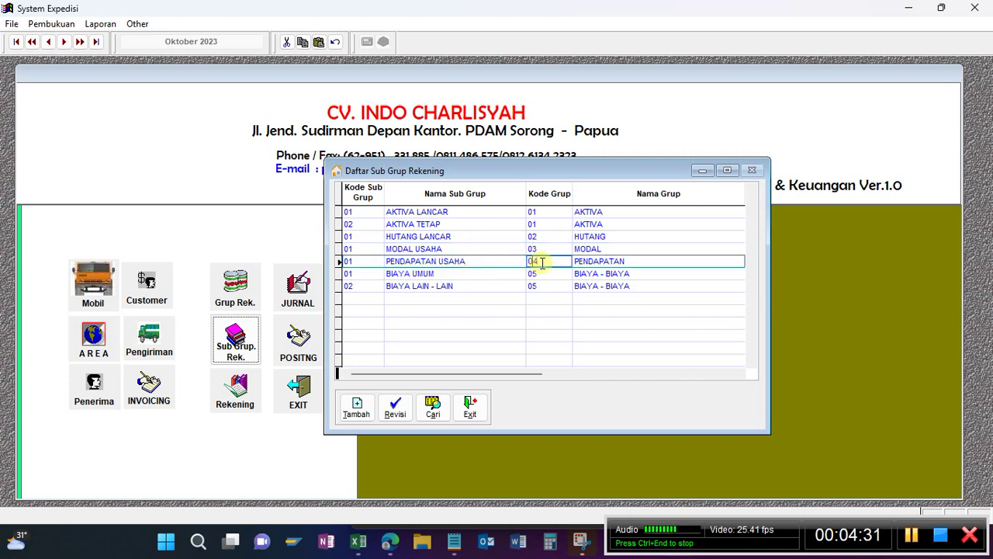
left_click(353, 262)
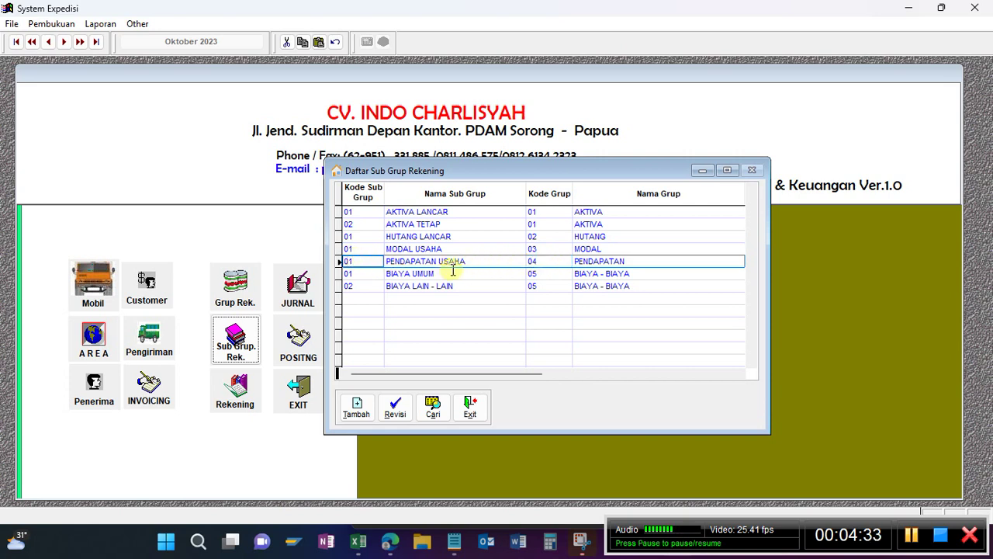
Compare the group and sub-group codes of the two expense sub-groups, BIAYA UMUM and BIAYA LAIN - LAIN.
left_click(477, 274)
left_click(540, 274)
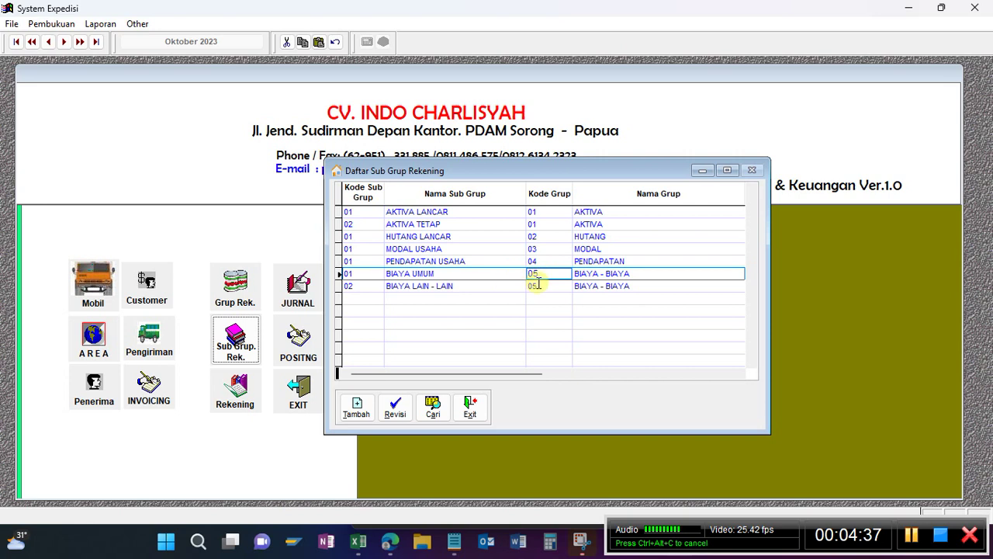
left_click(365, 274)
left_click(381, 286)
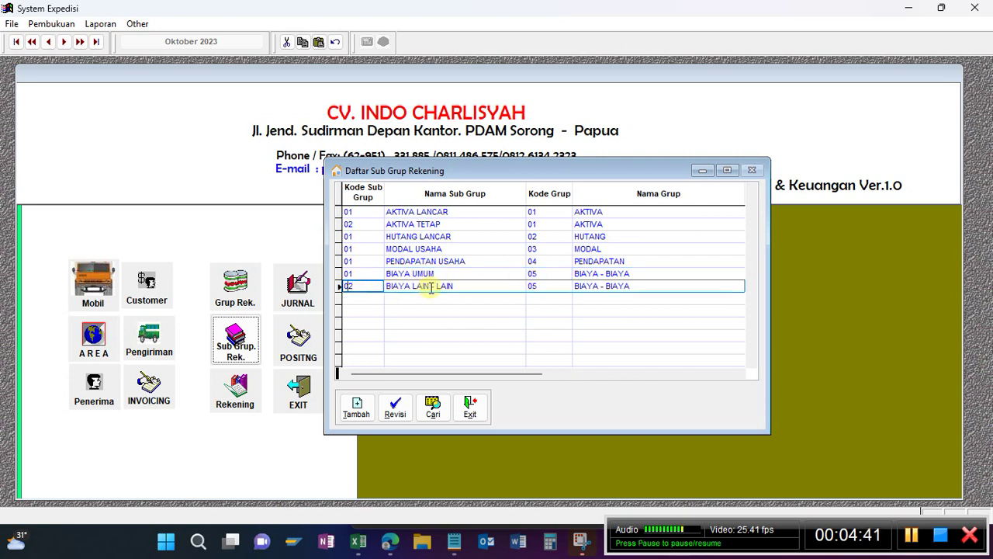
left_click(473, 287)
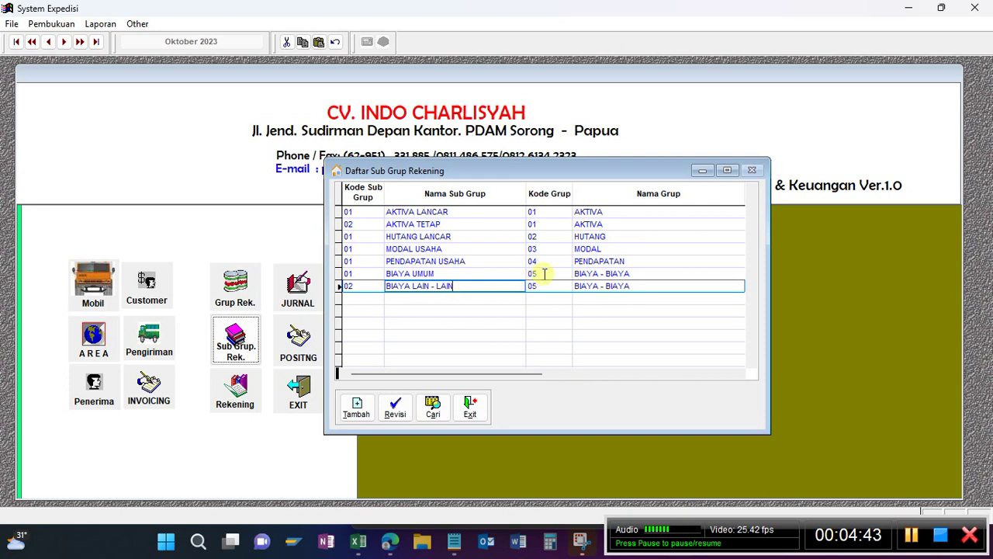
left_click(544, 274)
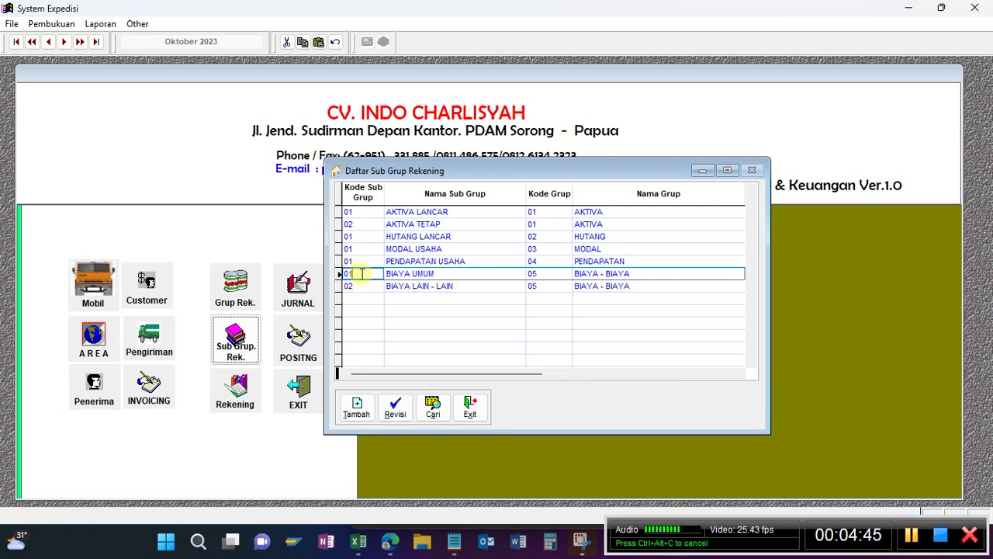
left_click(546, 287)
left_click(377, 288)
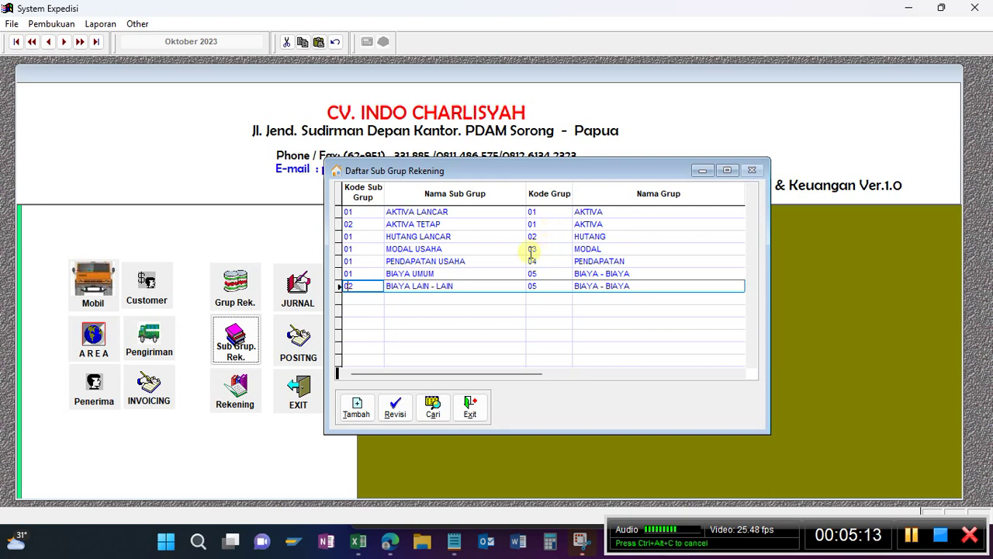
Close the account sub-group list and open the list of accounts (Rekening).
left_click(474, 409)
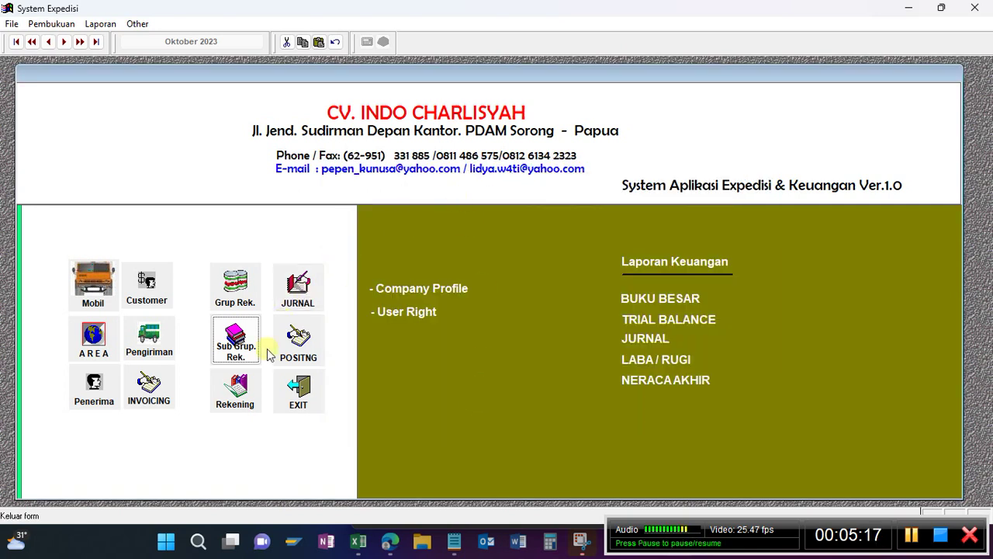
left_click(239, 393)
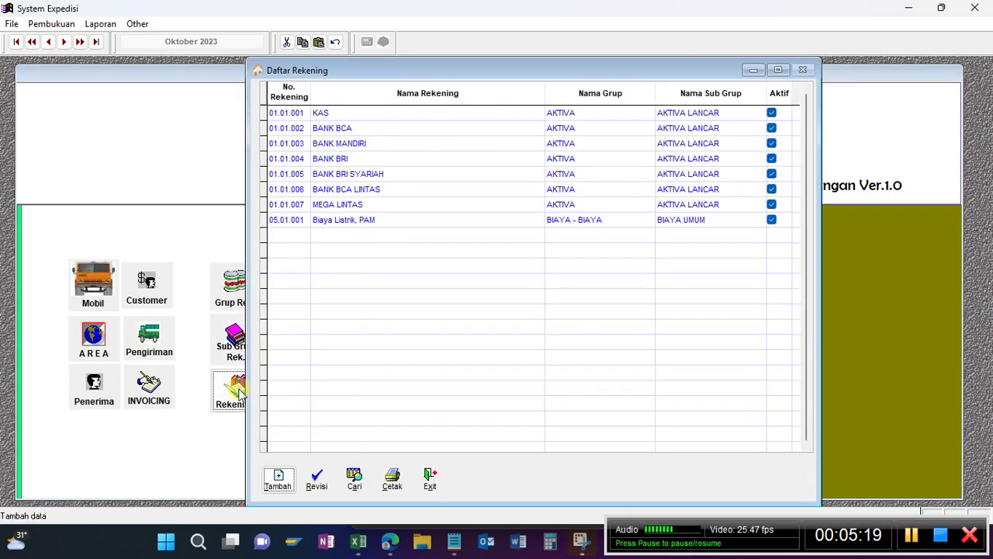
Examine the account number, name, group and sub-group of the KAS account.
left_click_drag(458, 72, 456, 74)
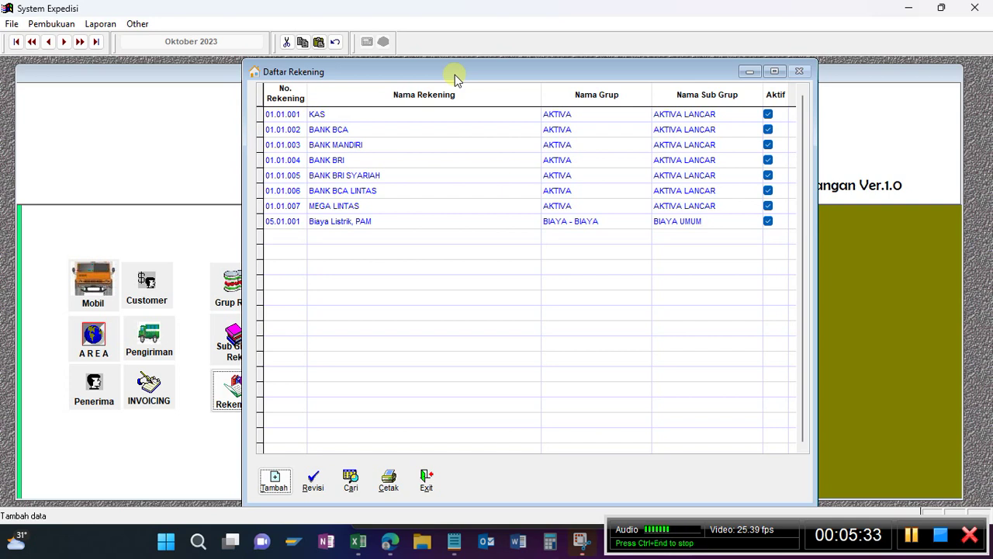
left_click_drag(455, 74, 454, 73)
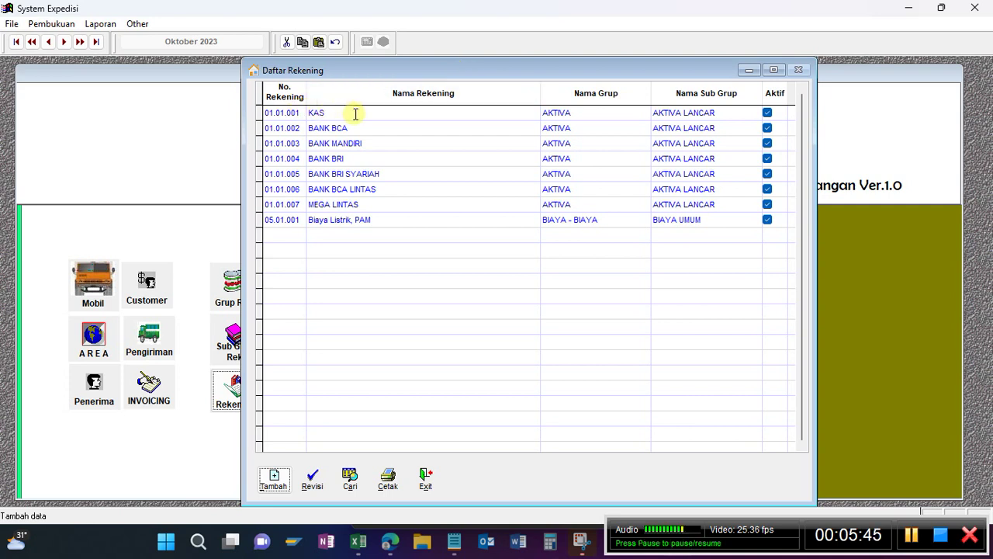
left_click(382, 113)
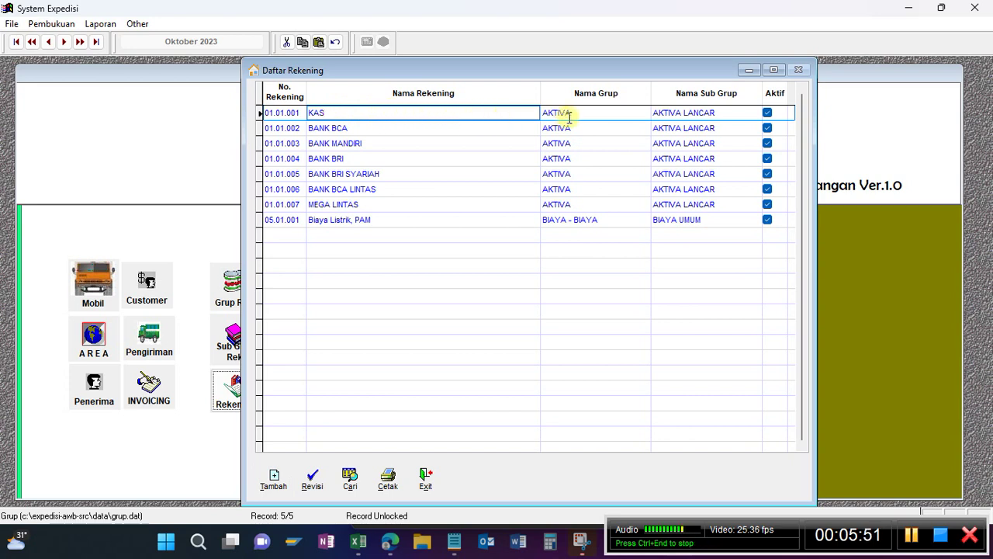
left_click(735, 115)
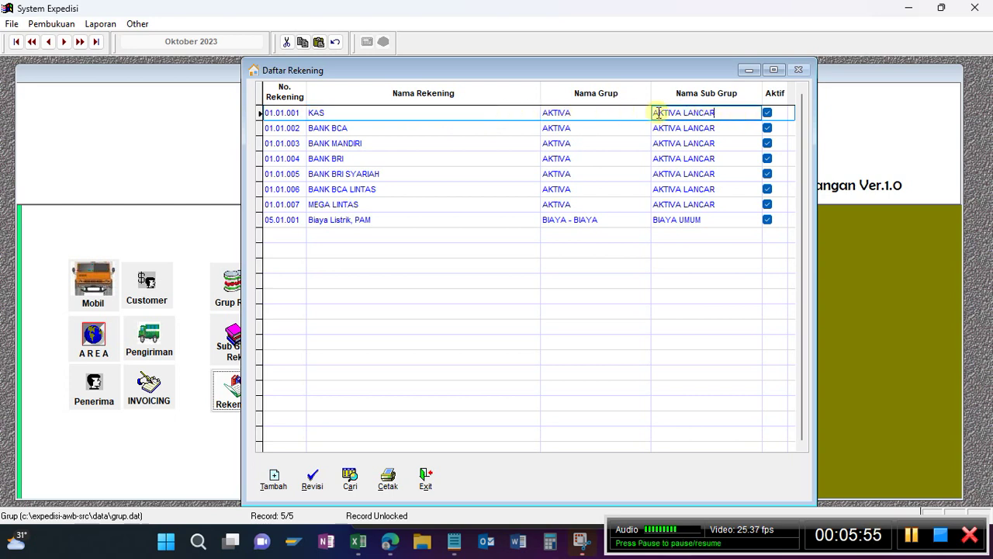
left_click(592, 115)
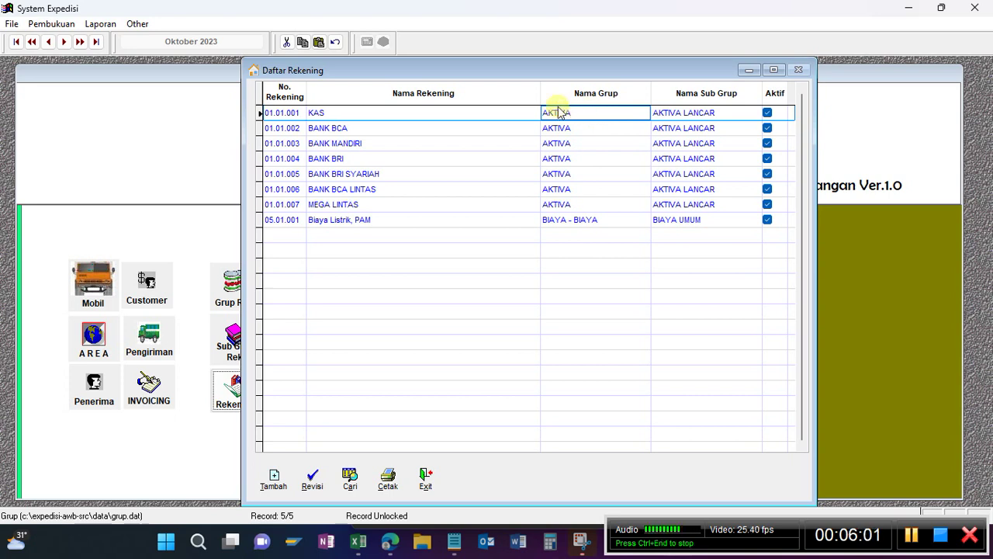
left_click(302, 112)
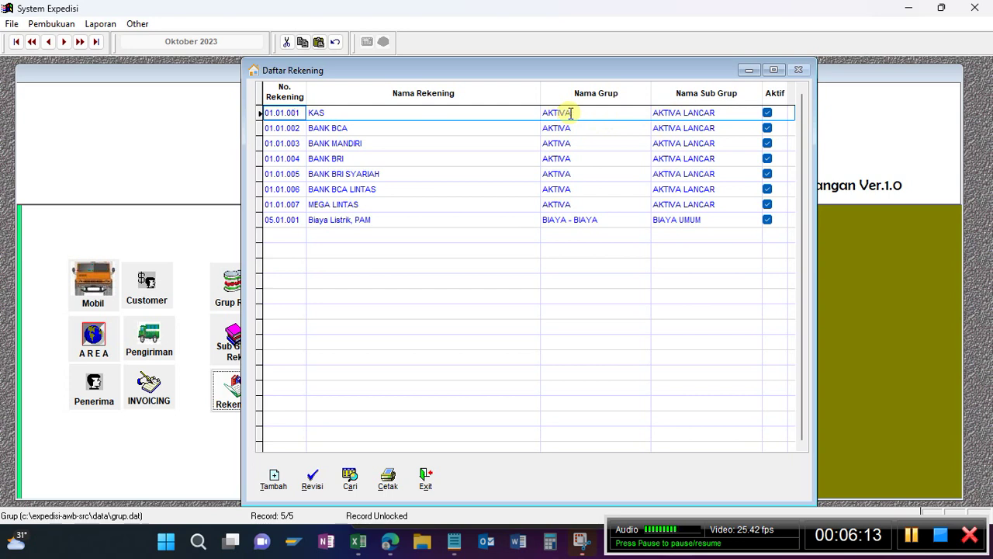
left_click(336, 114)
left_click(286, 113)
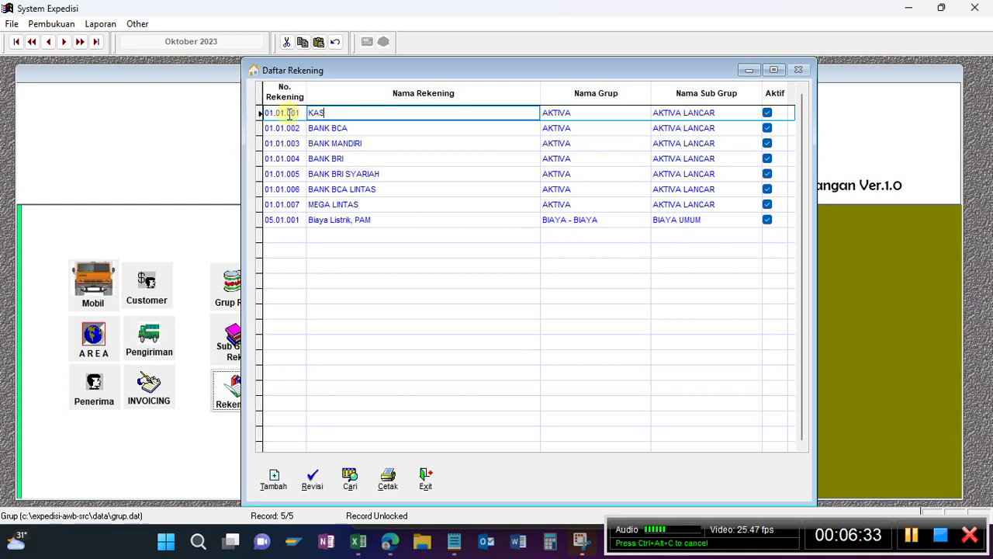
left_click(301, 112)
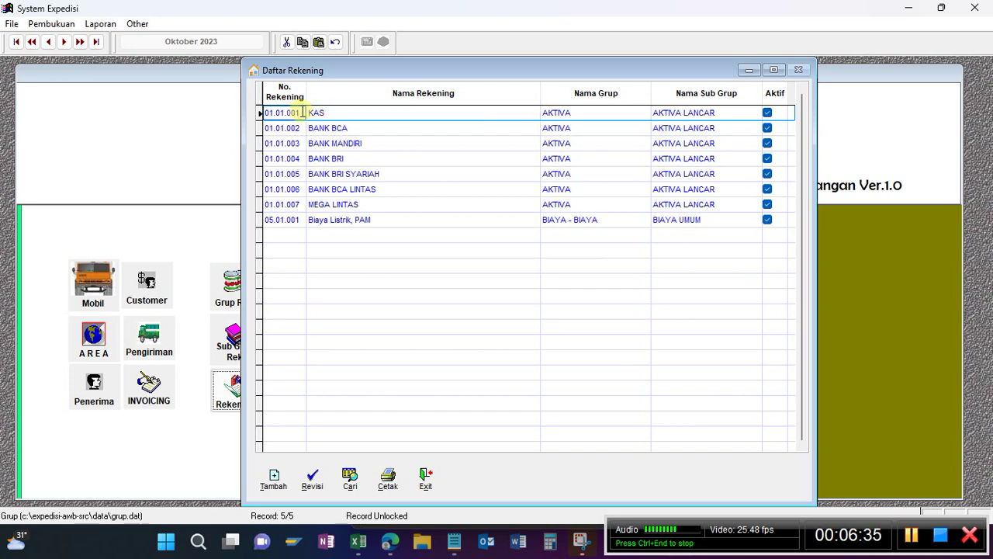
left_click(334, 113)
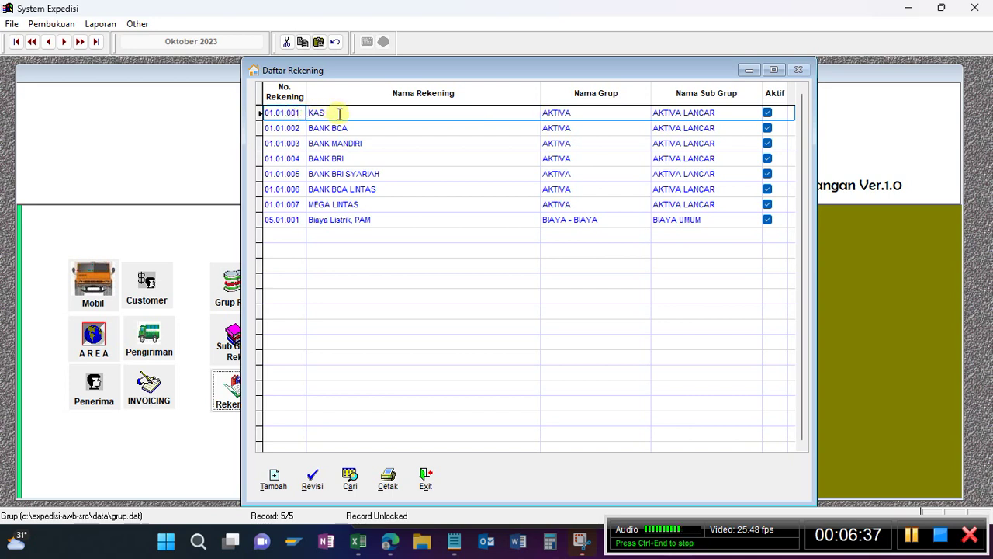
Compare the sequential account numbers and names of the bank accounts listed below KAS, from BANK BCA to MEGA LINTAS.
left_click(360, 122)
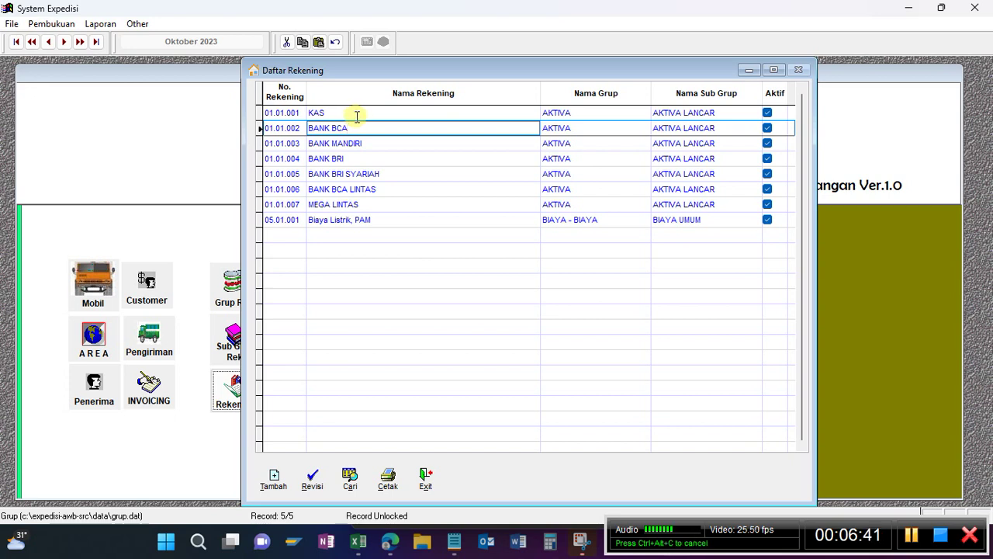
left_click(389, 113)
left_click(391, 129)
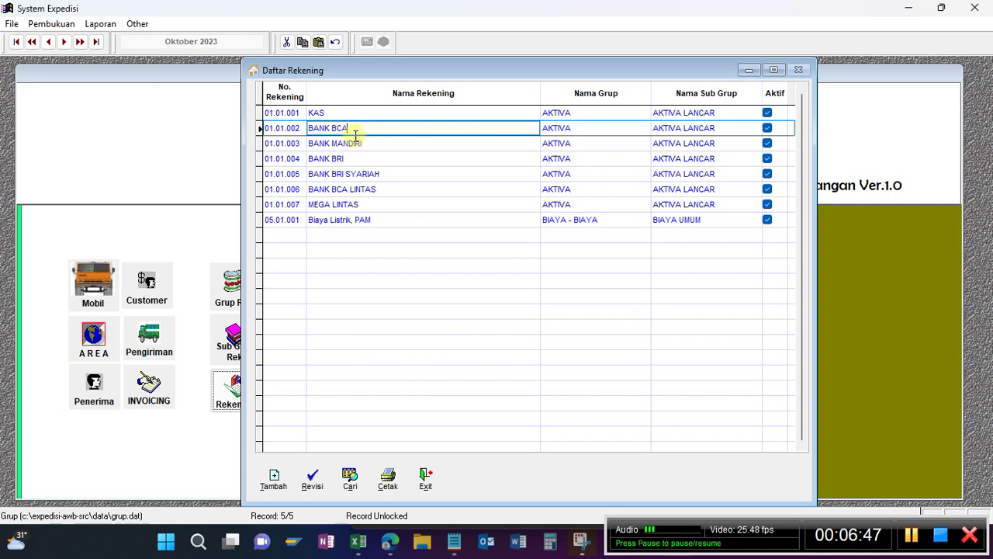
left_click(302, 129)
left_click_drag(299, 128, 288, 132)
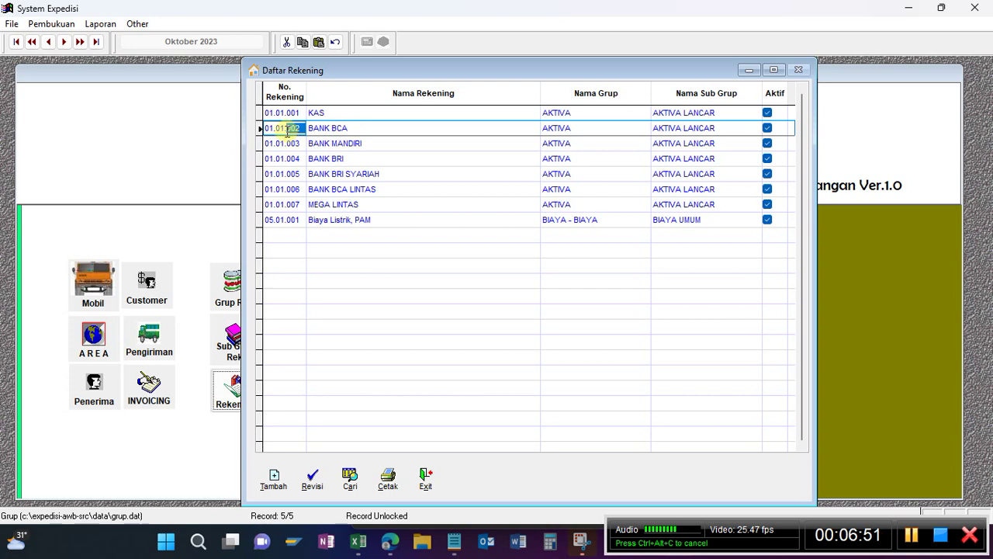
left_click(354, 130)
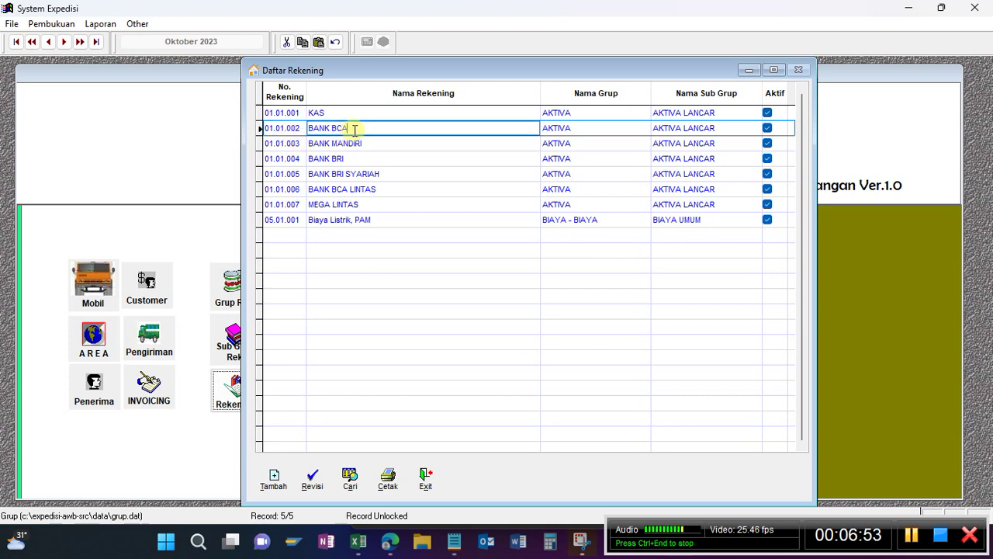
left_click(301, 143)
left_click_drag(301, 144, 290, 143)
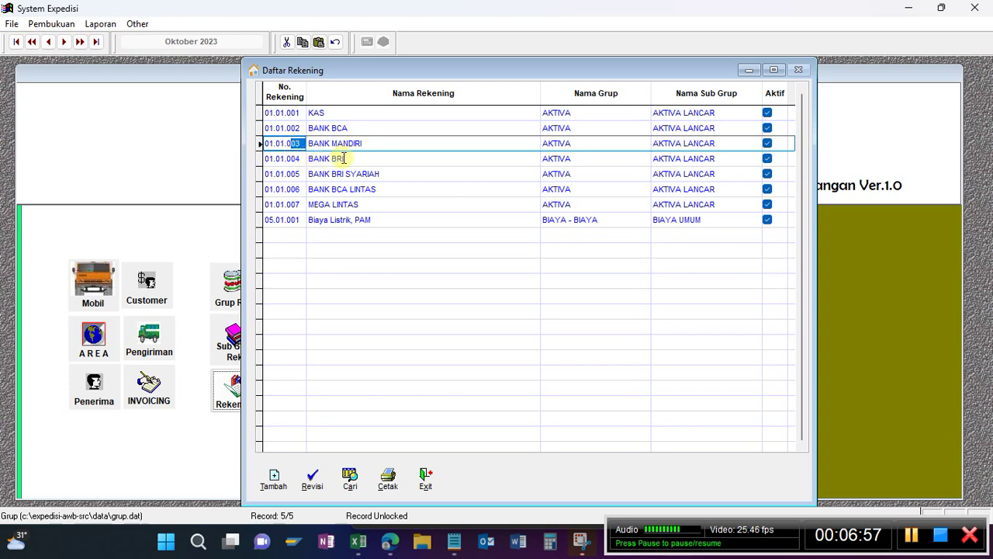
left_click(386, 190)
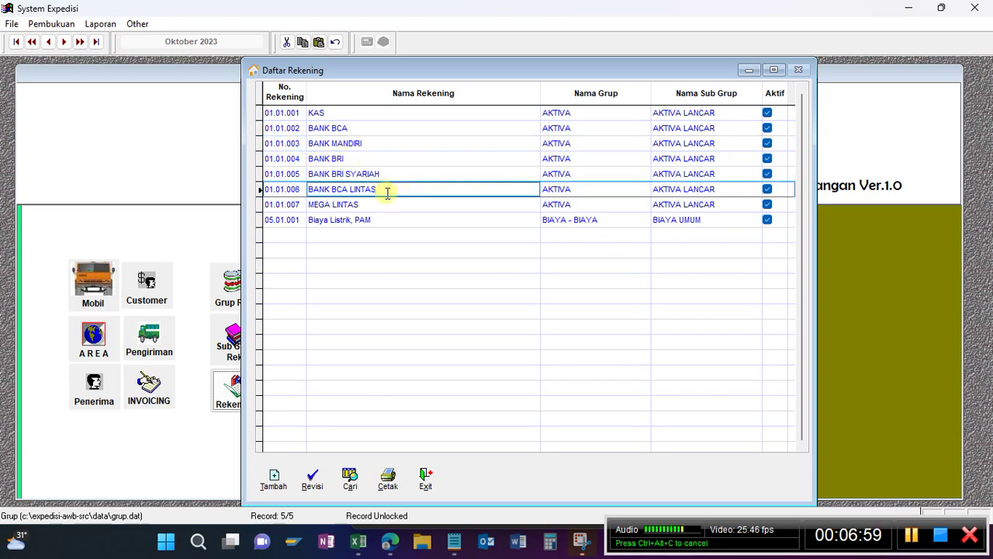
left_click(398, 205)
Examine the group and sub-group assigned to the Biaya Listrik, PAM account.
left_click(395, 217)
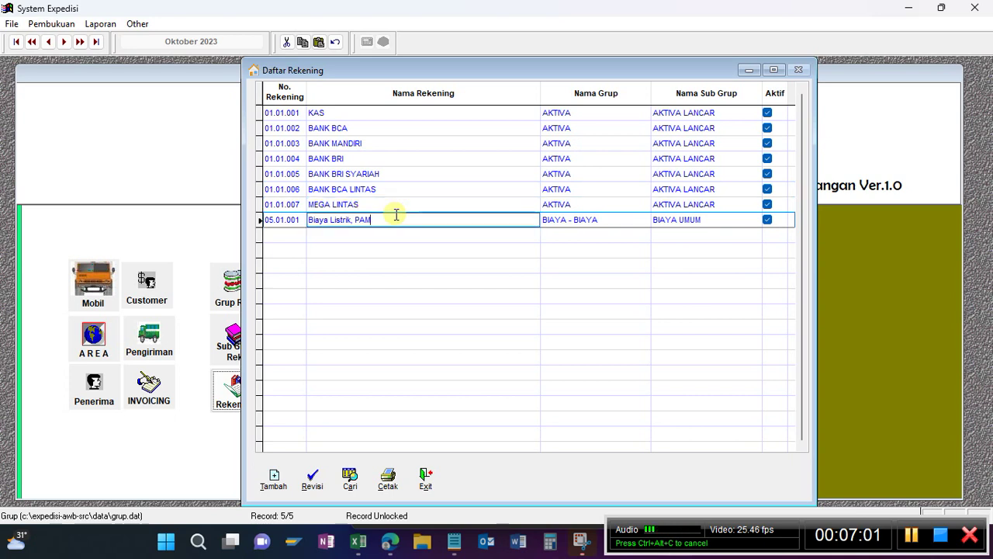
left_click(596, 220)
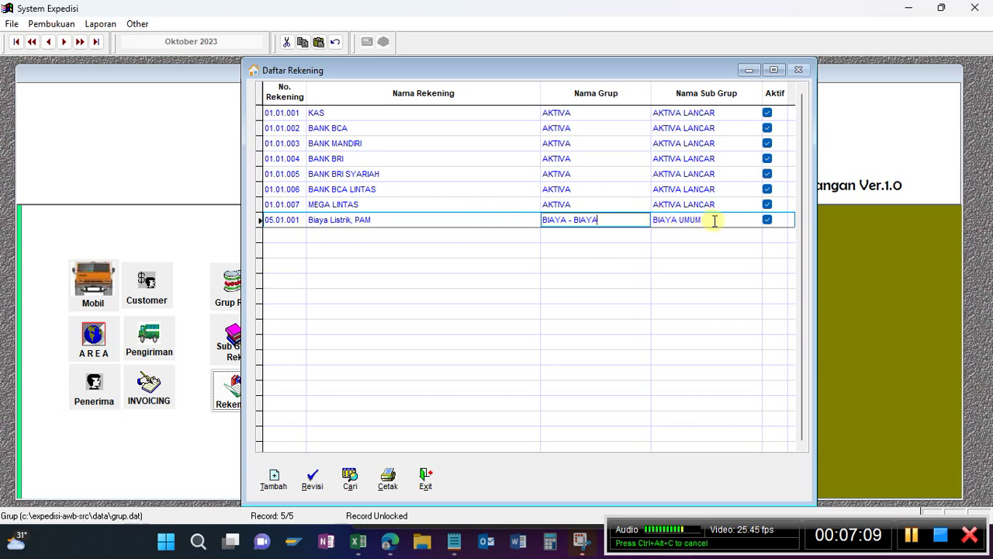
left_click(699, 221)
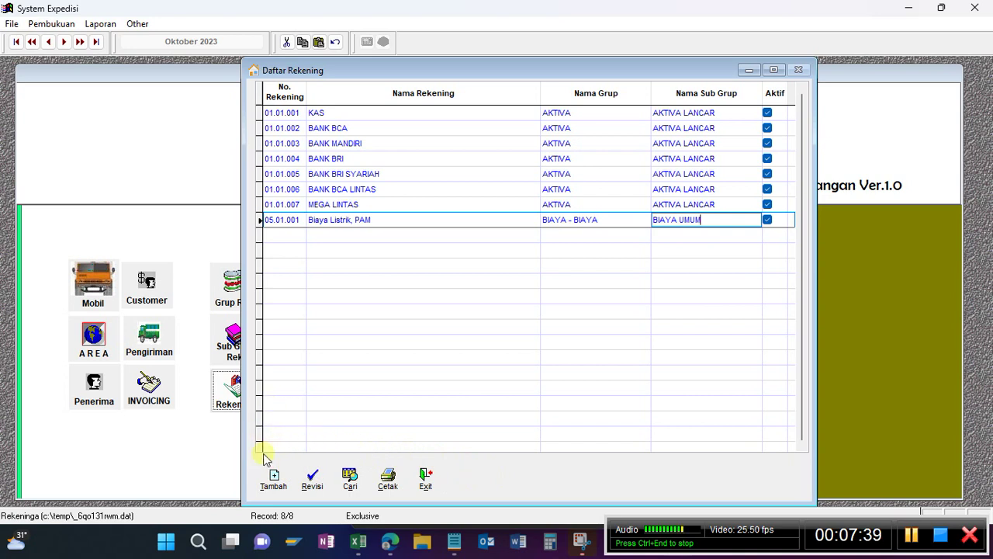
Start adding a new account and assign it to the BIAYA UMUM group.
left_click(273, 477)
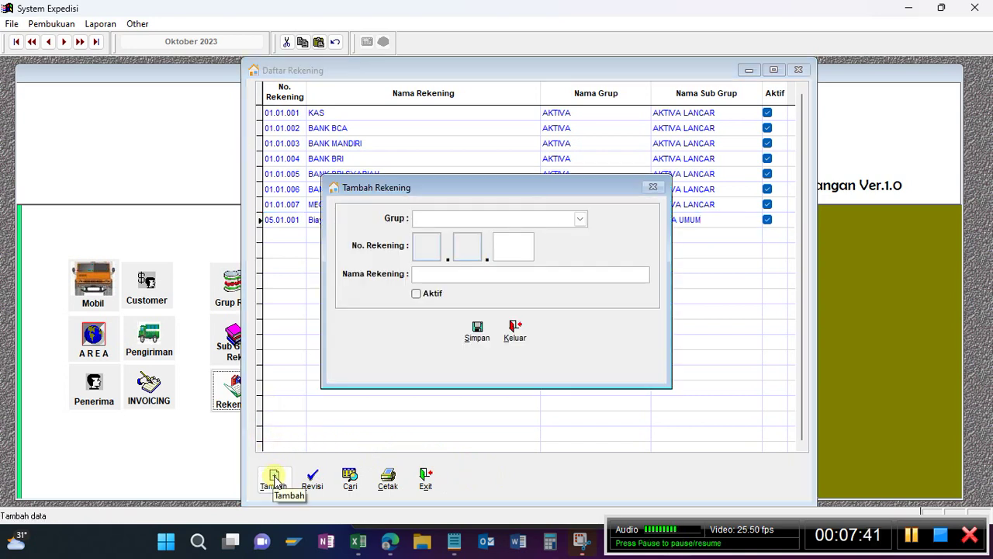
left_click(582, 221)
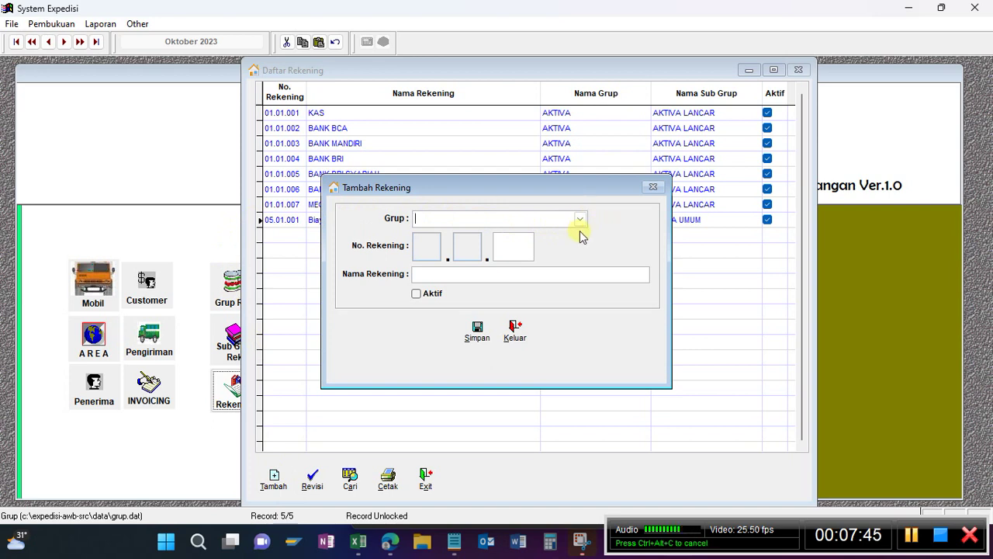
left_click(581, 220)
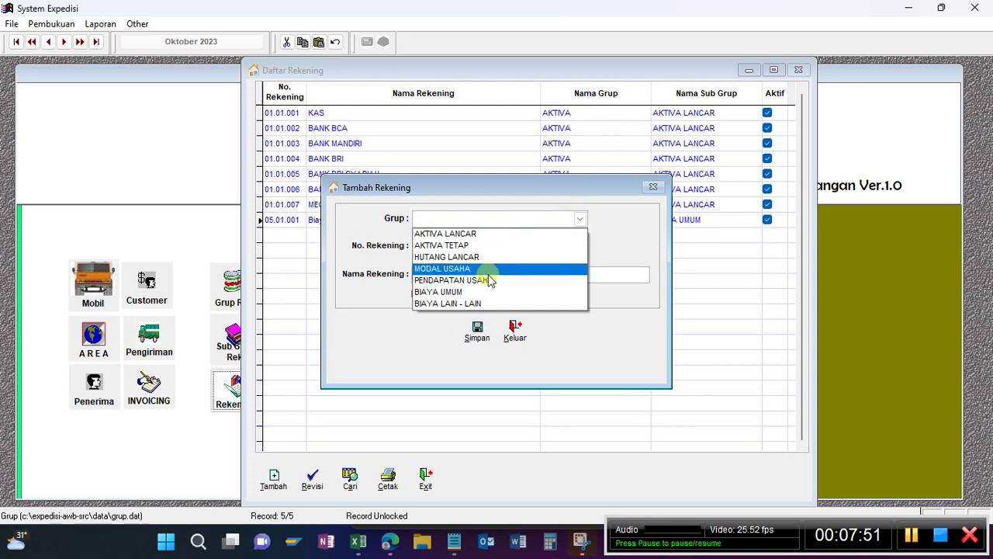
left_click(464, 297)
left_click(419, 272)
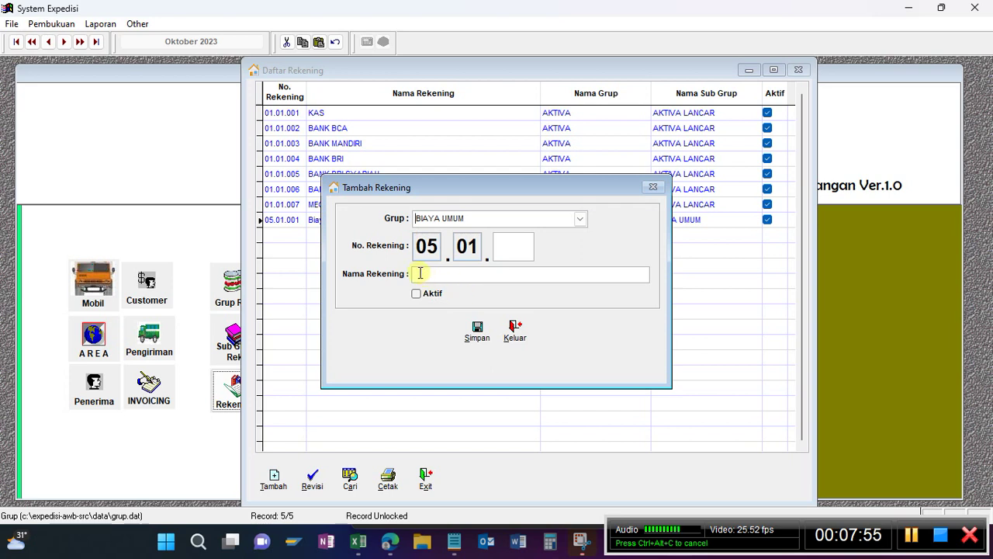
Give the new account the final number part 002 and the name Biaya Gaji Karyawan.
left_click(508, 247)
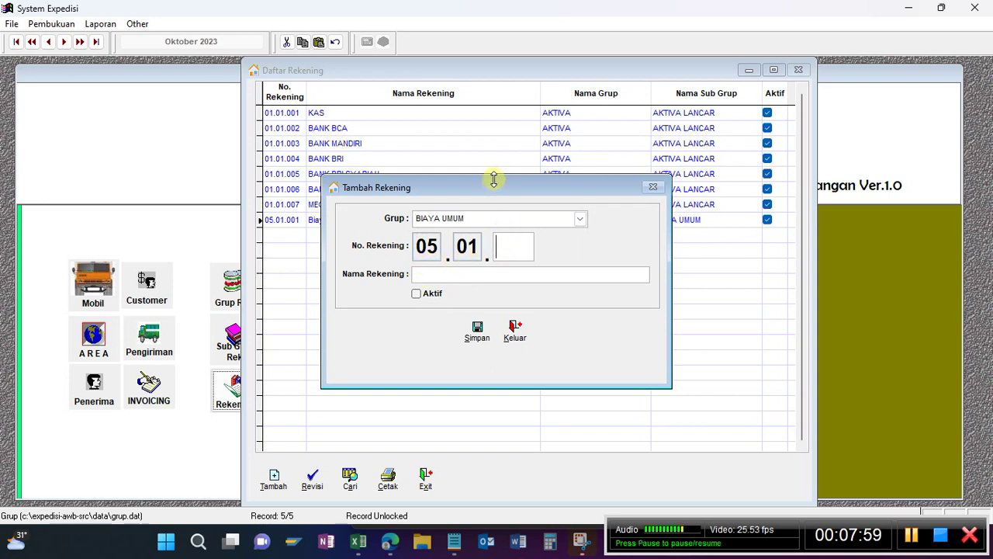
left_click_drag(497, 188, 571, 219)
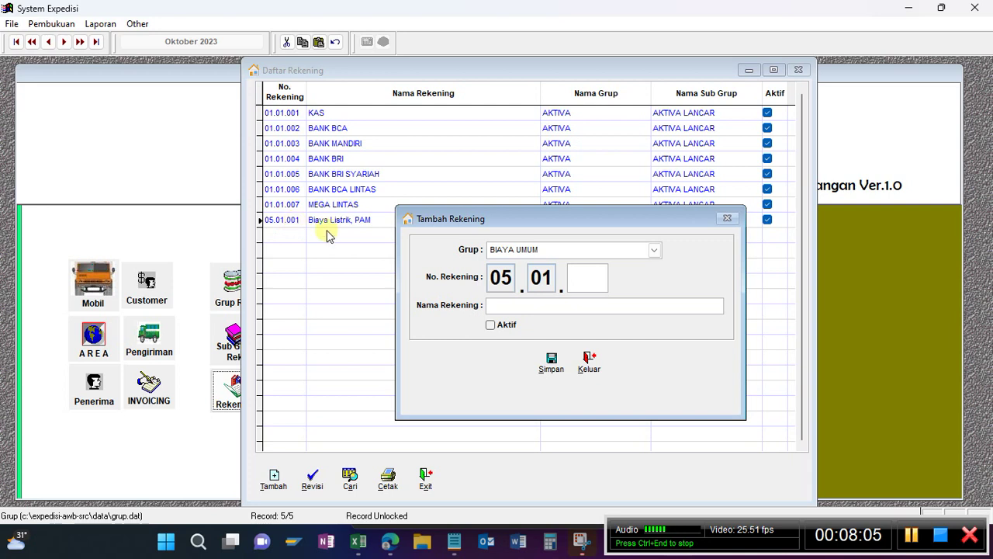
left_click(583, 277)
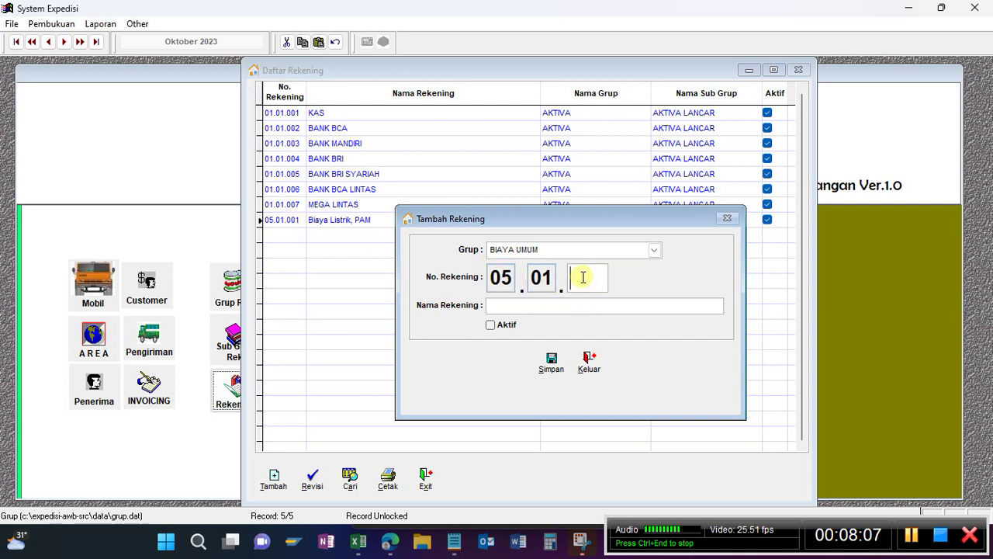
type("00")
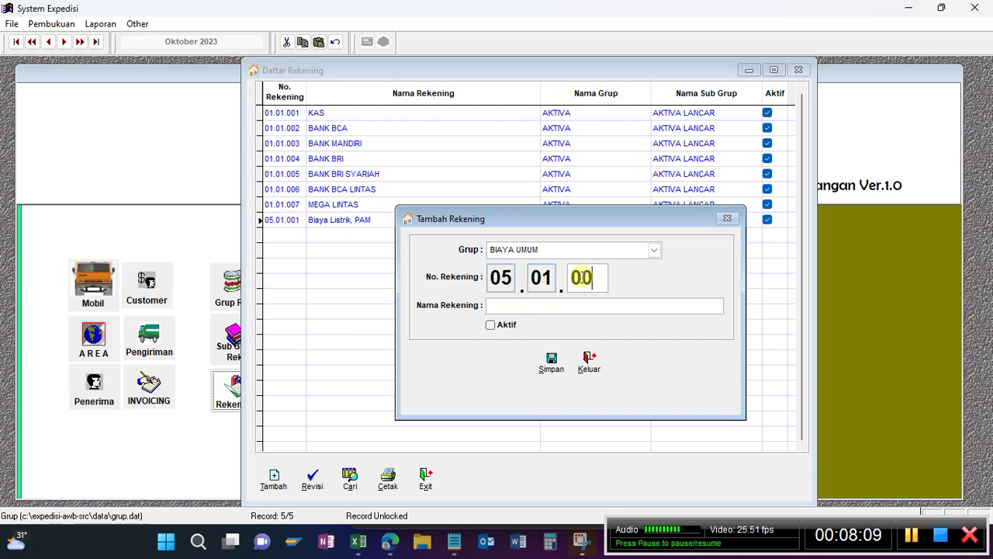
type("2")
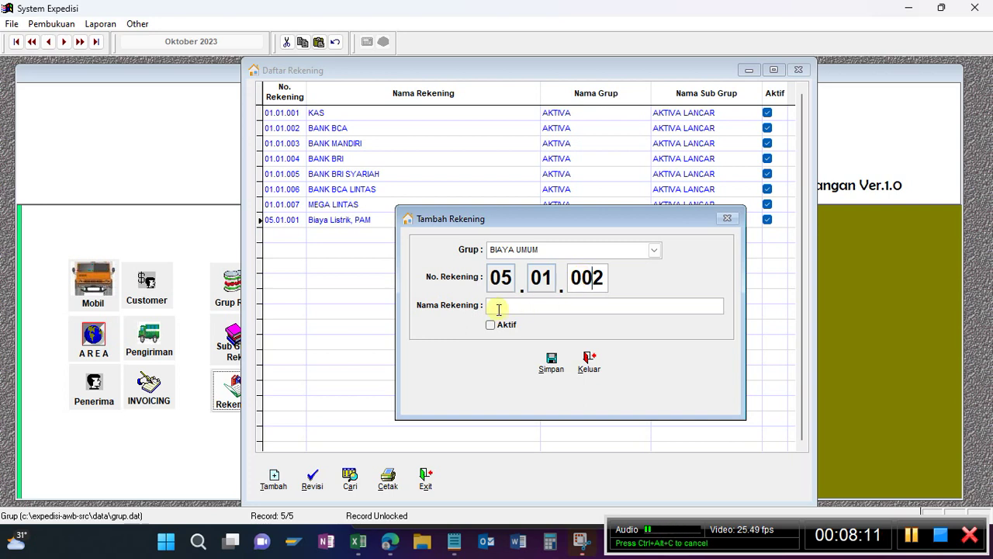
type("Biaya")
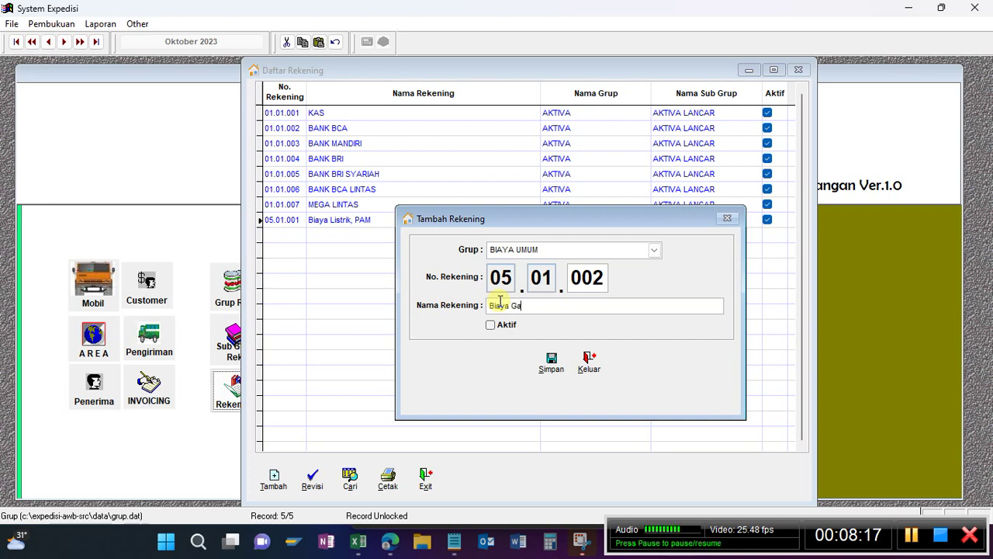
type(" Gaji Karyawan")
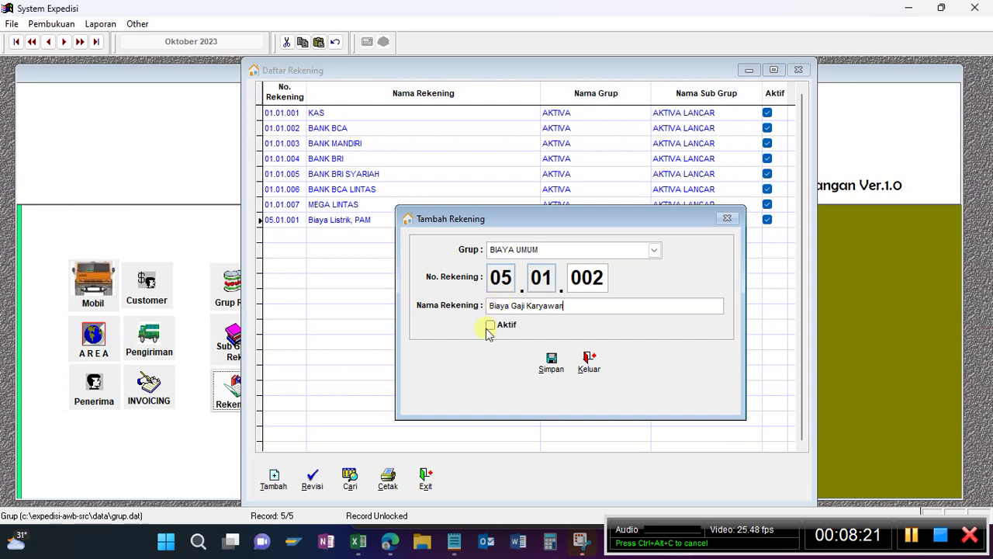
Mark the Biaya Gaji Karyawan account as active, save it and close the entry form.
left_click(491, 325)
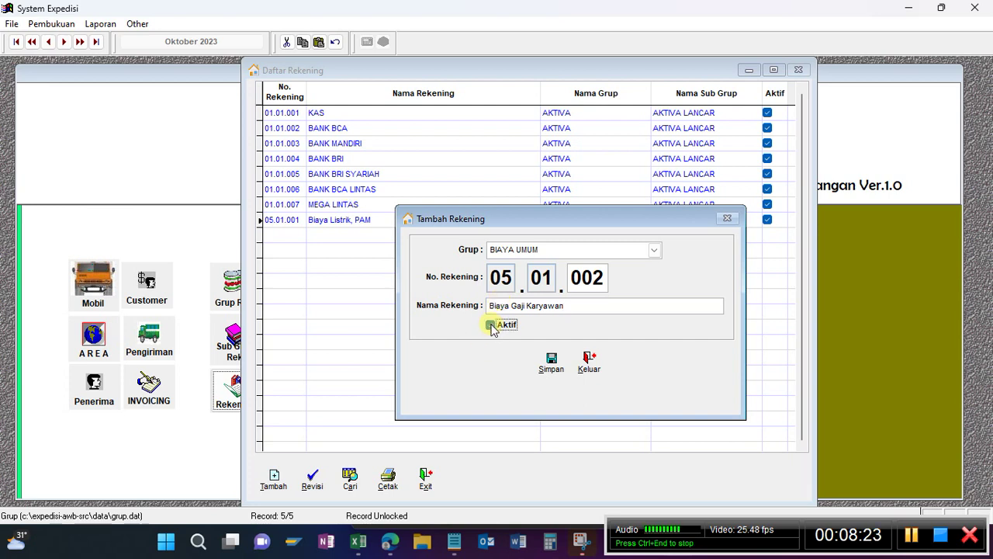
left_click(551, 361)
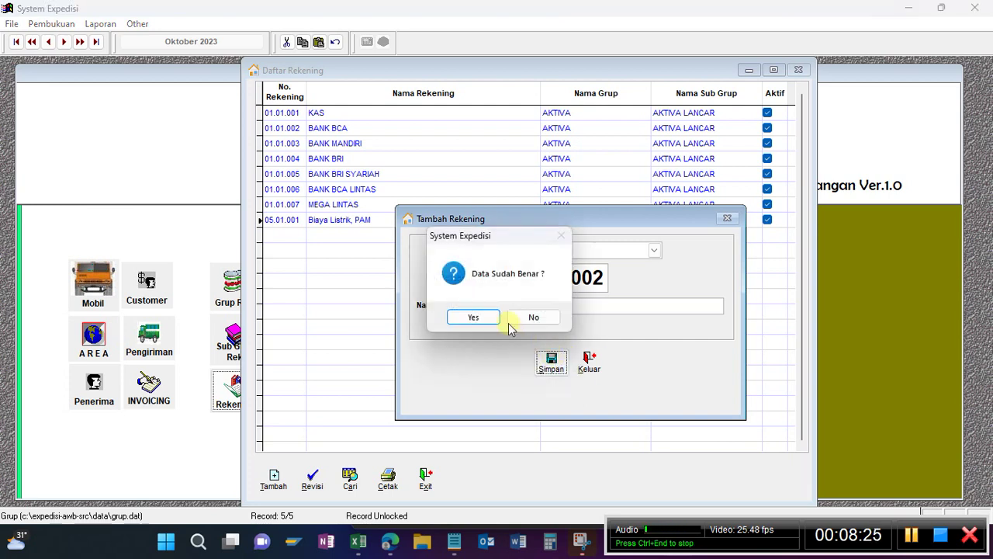
left_click(478, 316)
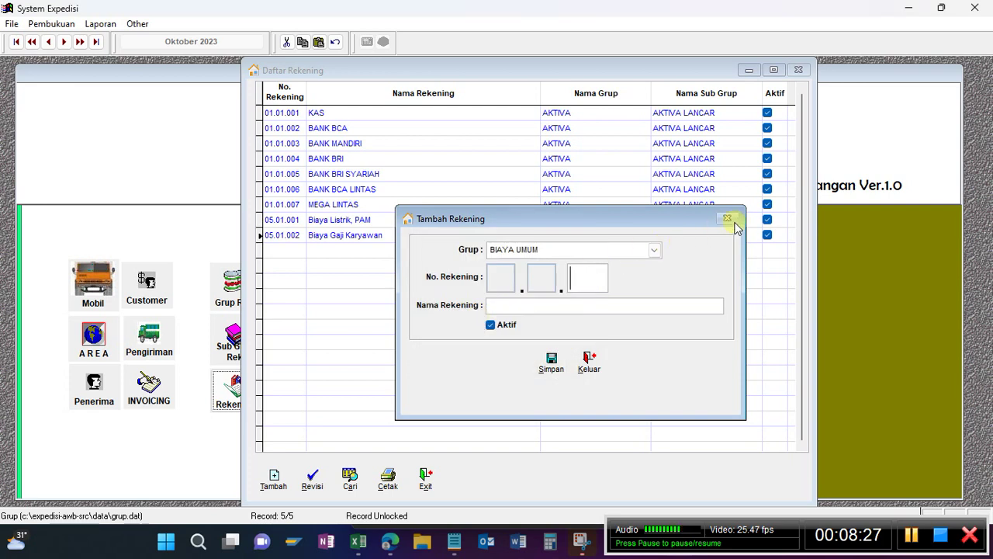
left_click(590, 358)
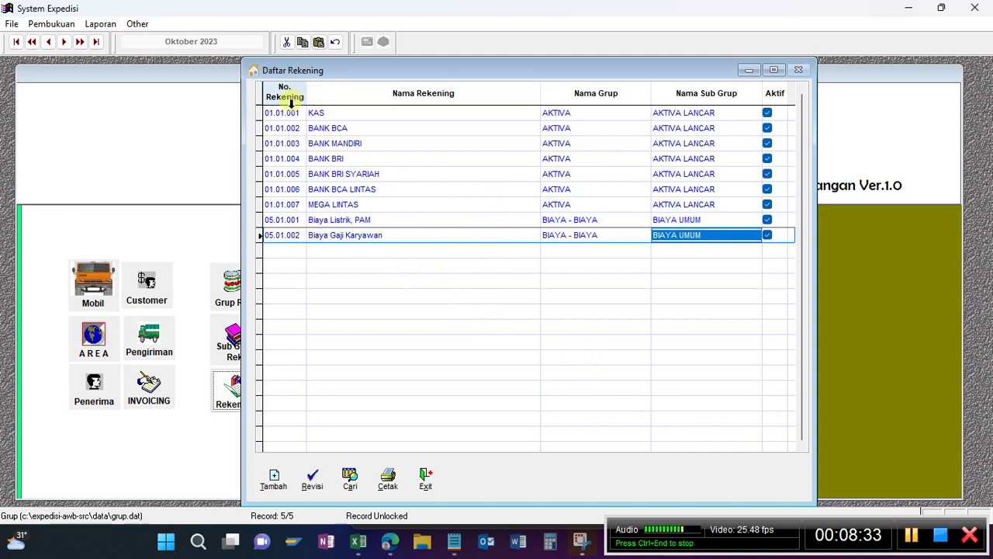
Start adding a new account and assign it to the AKTIVA LANCAR group.
left_click(403, 202)
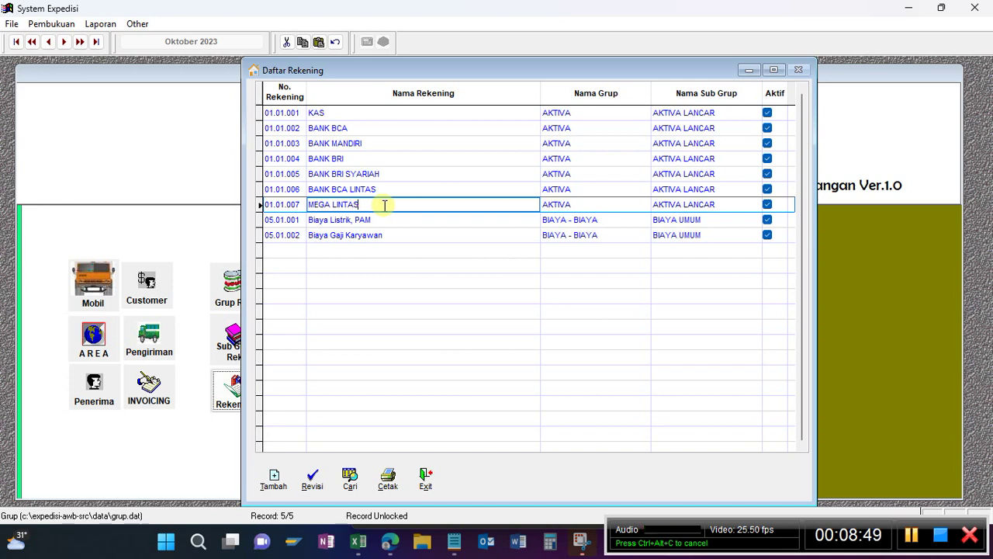
left_click(276, 477)
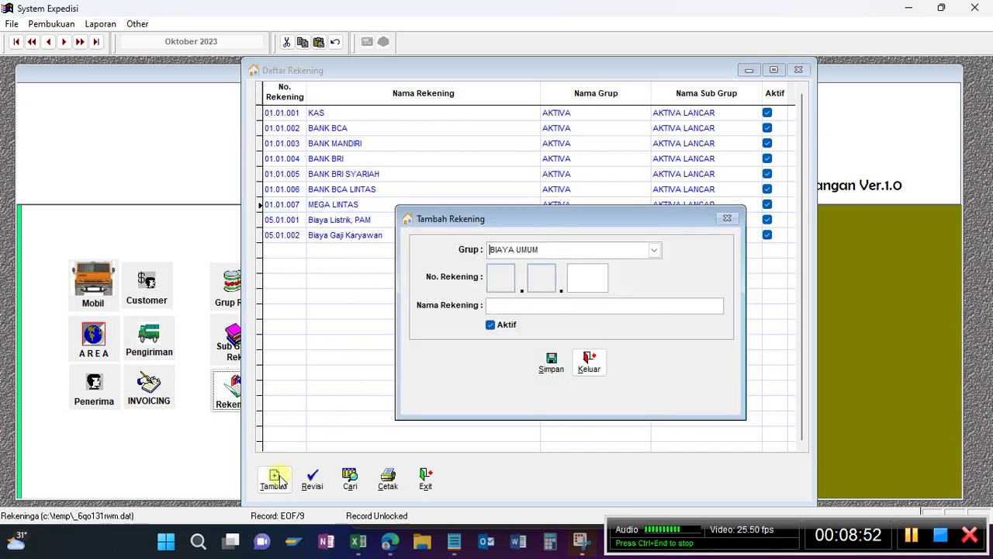
left_click(654, 252)
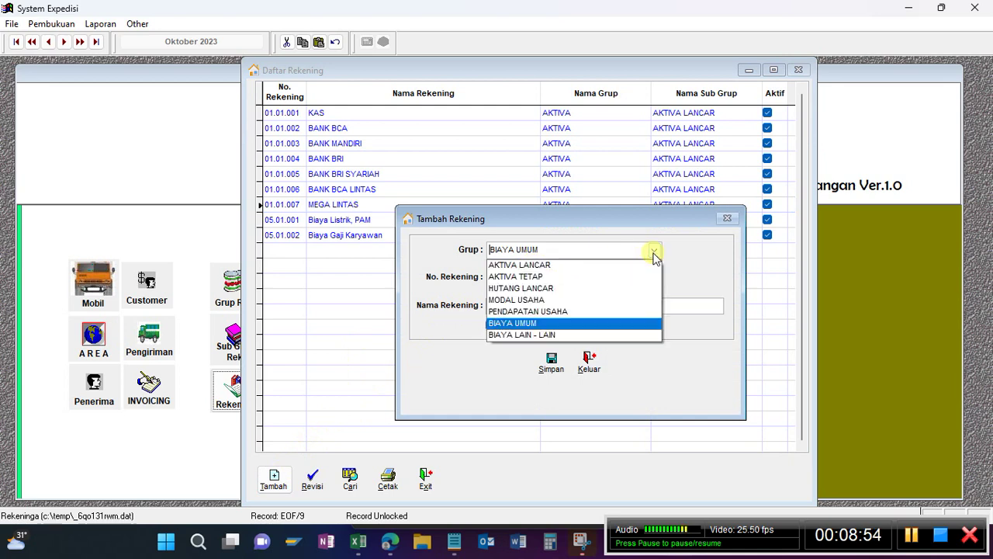
left_click(582, 265)
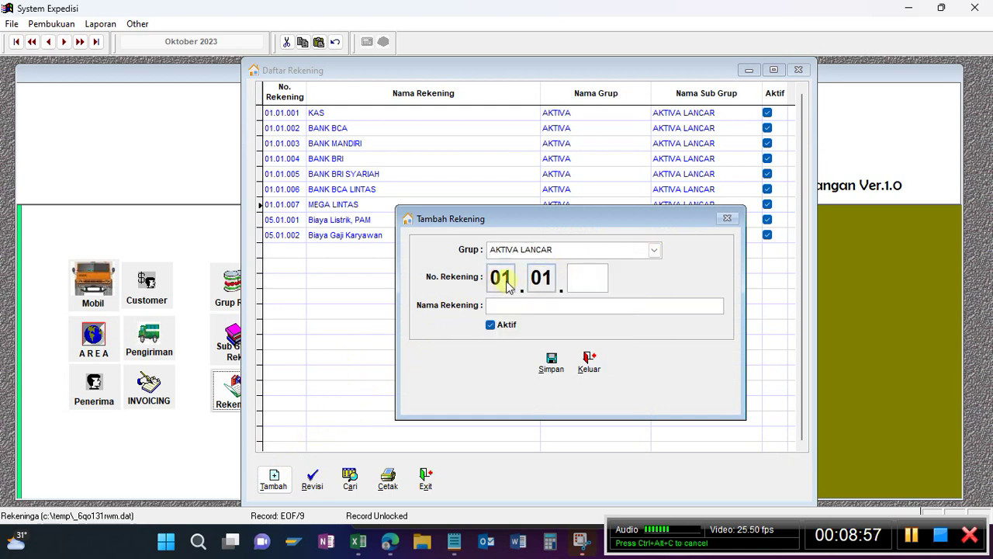
Give the new account the final number part 008 and the name BANK BNI SYARIAH.
left_click(578, 274)
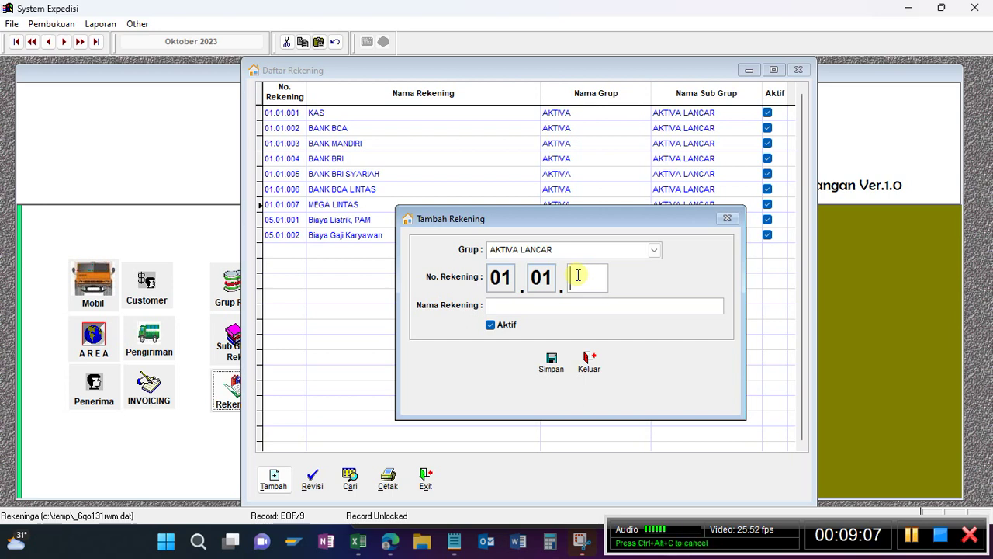
type("008")
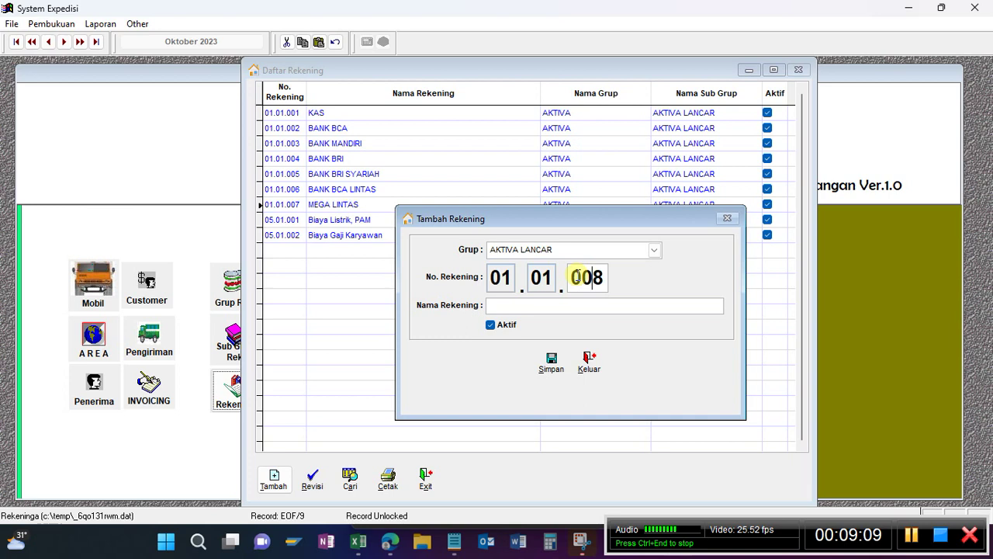
left_click(505, 304)
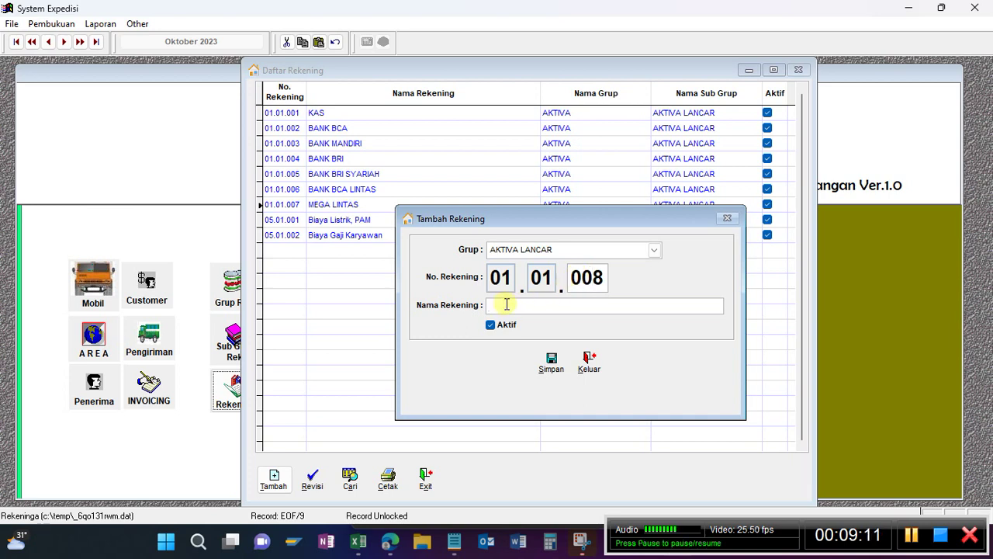
type("BANK")
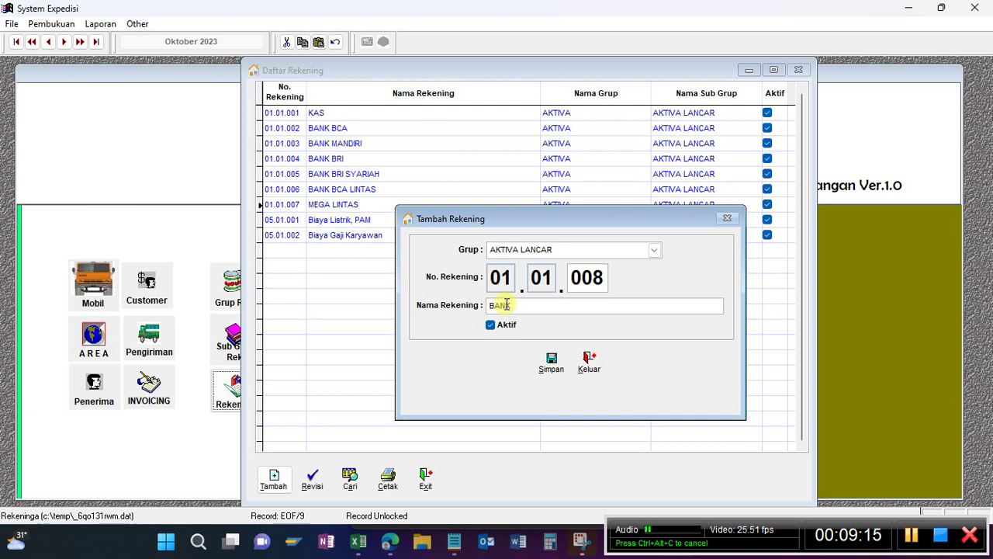
type(" BNI")
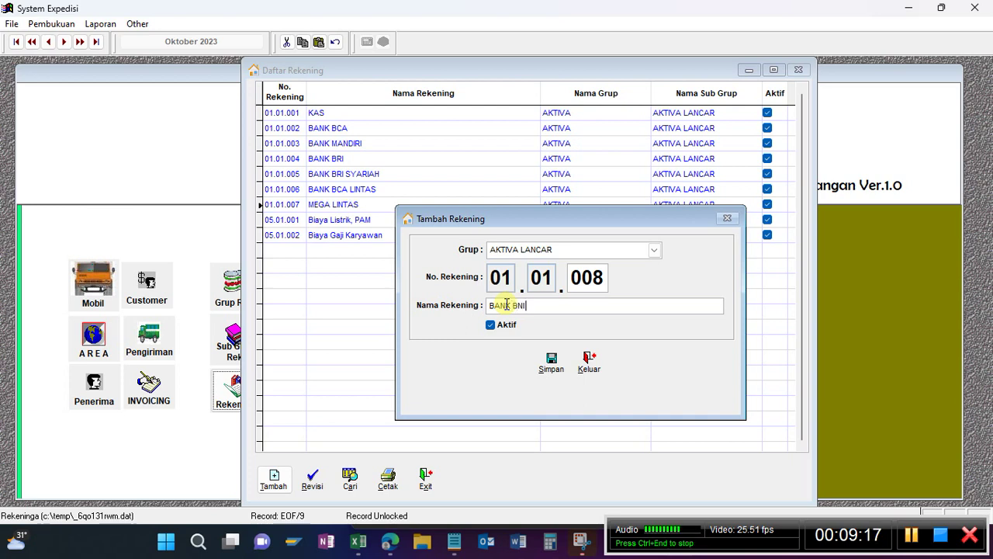
type(" SYARIAH")
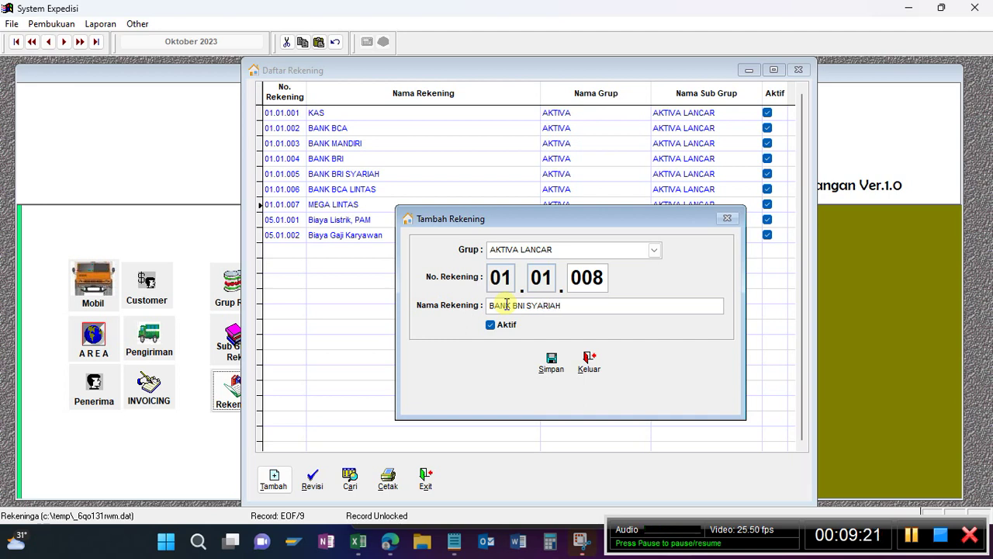
Save the BANK BNI SYARIAH account and close the entry form.
left_click(551, 360)
left_click(479, 316)
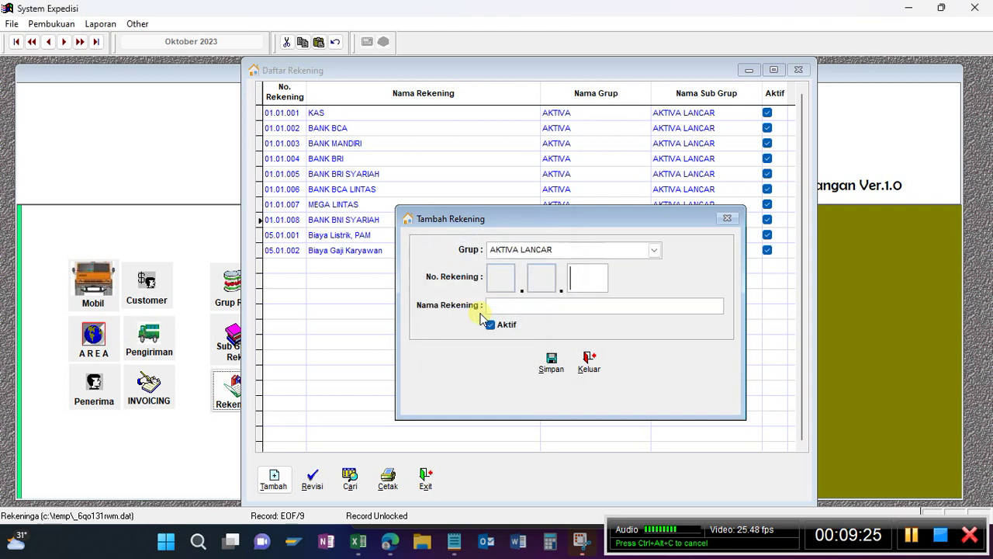
left_click(589, 360)
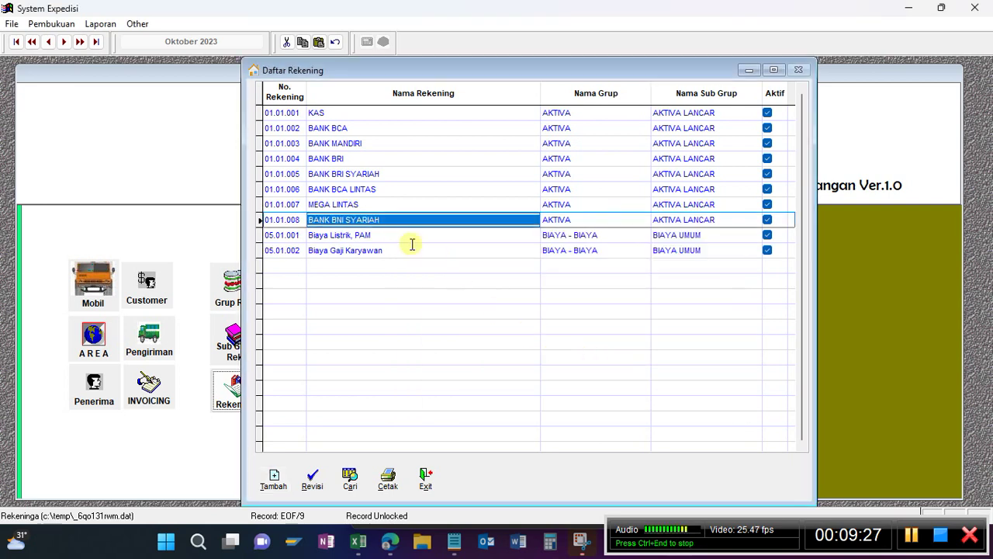
Compare the new BANK BNI SYARIAH account with the MEGA LINTAS account in the account list.
left_click(386, 203)
left_click(391, 217)
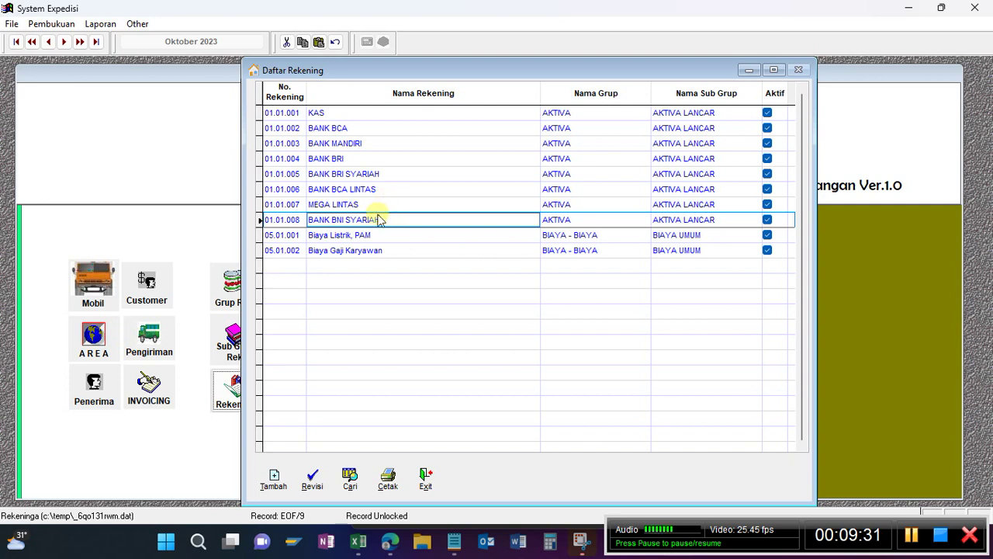
left_click(374, 205)
left_click(387, 220)
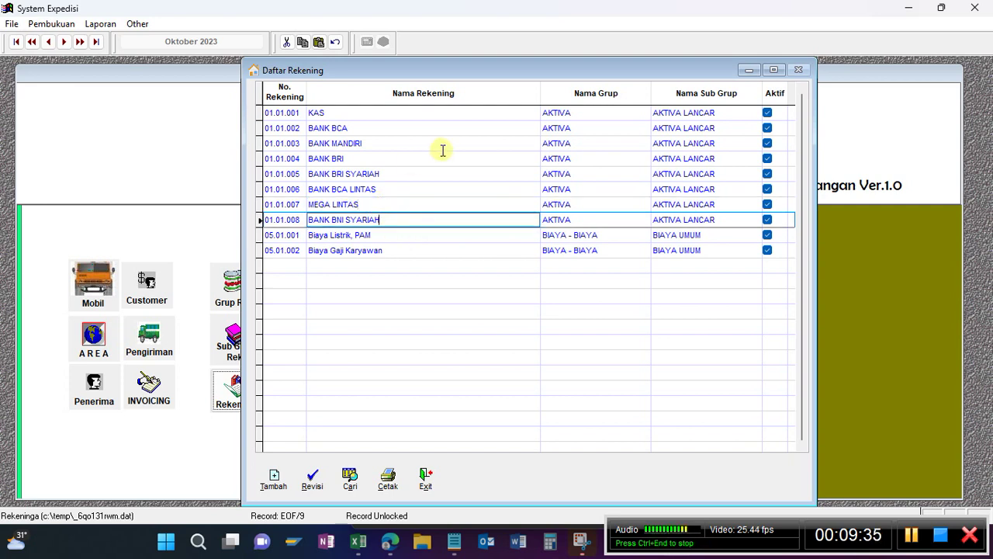
Preview the Chart of Account report at full window size, then close the preview.
left_click_drag(436, 74, 401, 72)
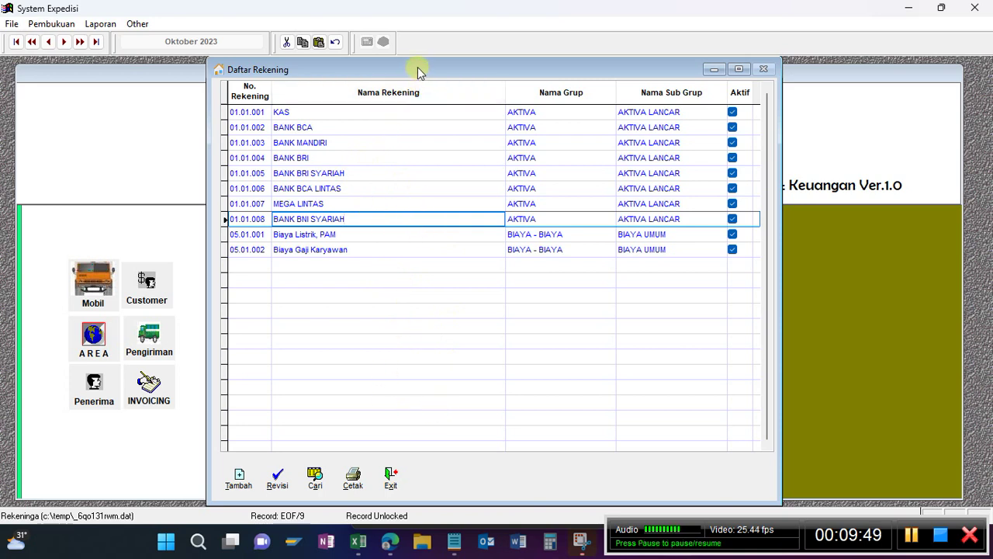
left_click(353, 477)
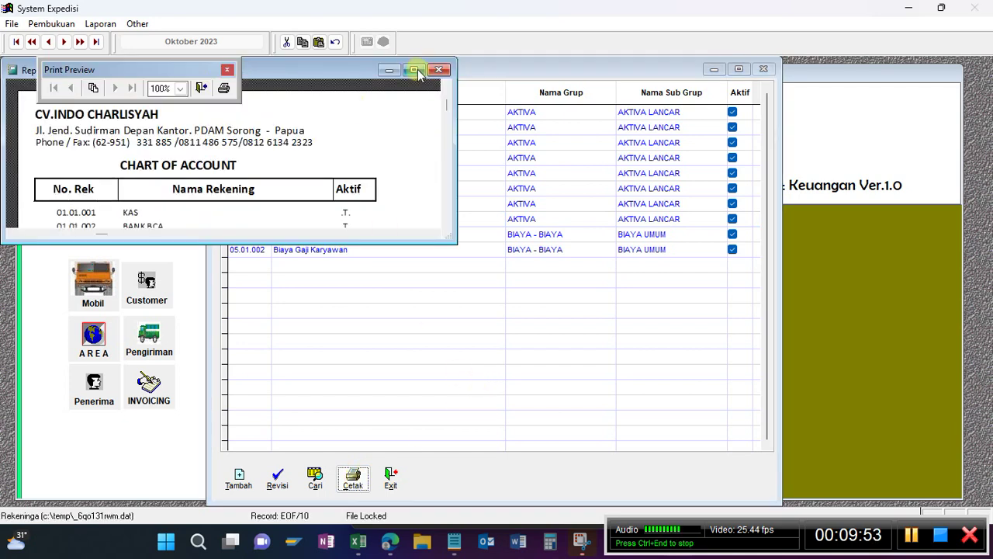
left_click(415, 70)
left_click(226, 70)
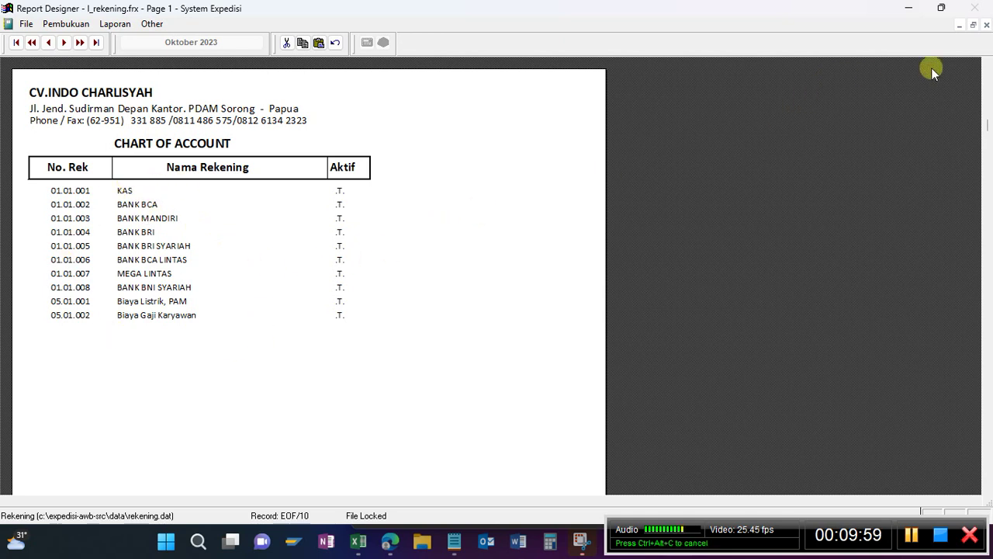
left_click(987, 25)
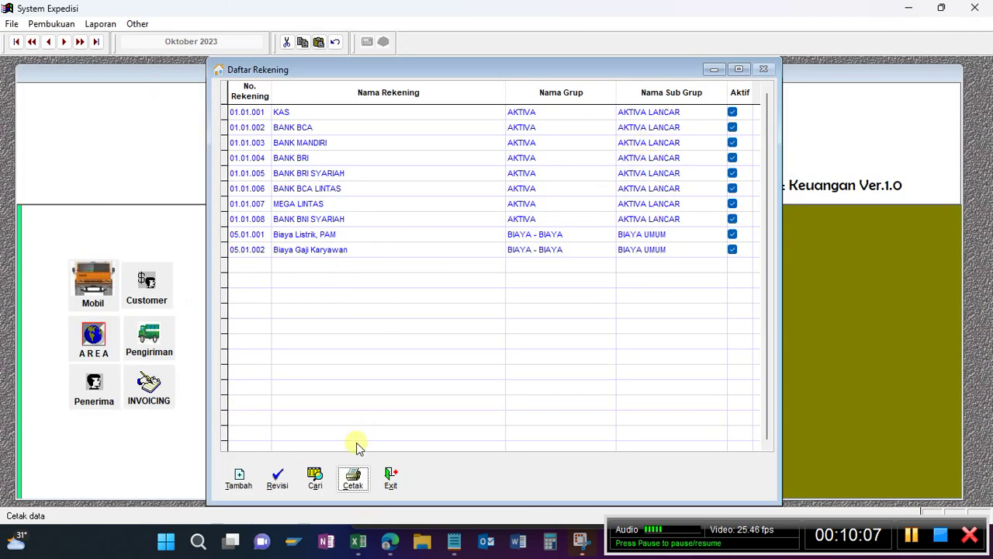
Close the account list and open the journal list with transaction 1600001 selected.
left_click(394, 477)
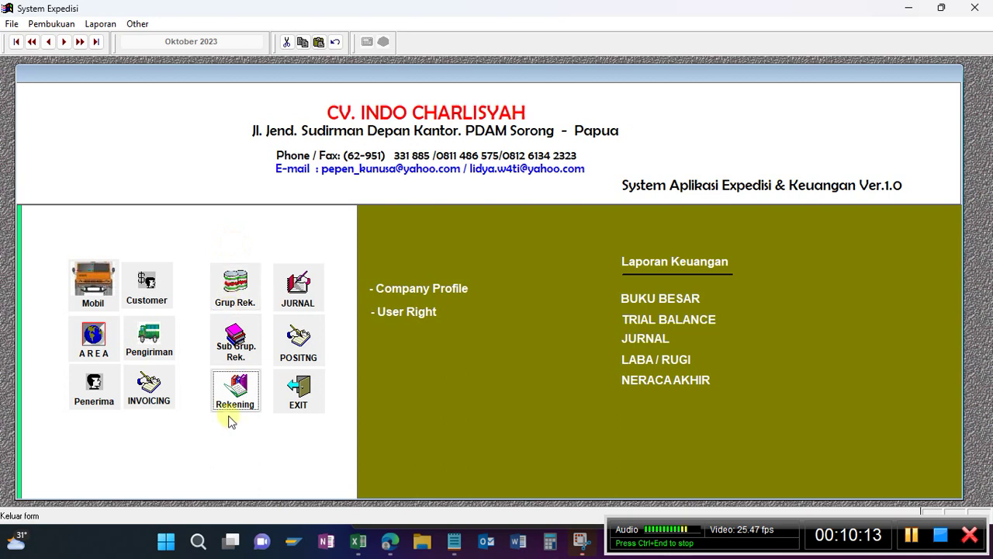
left_click(302, 291)
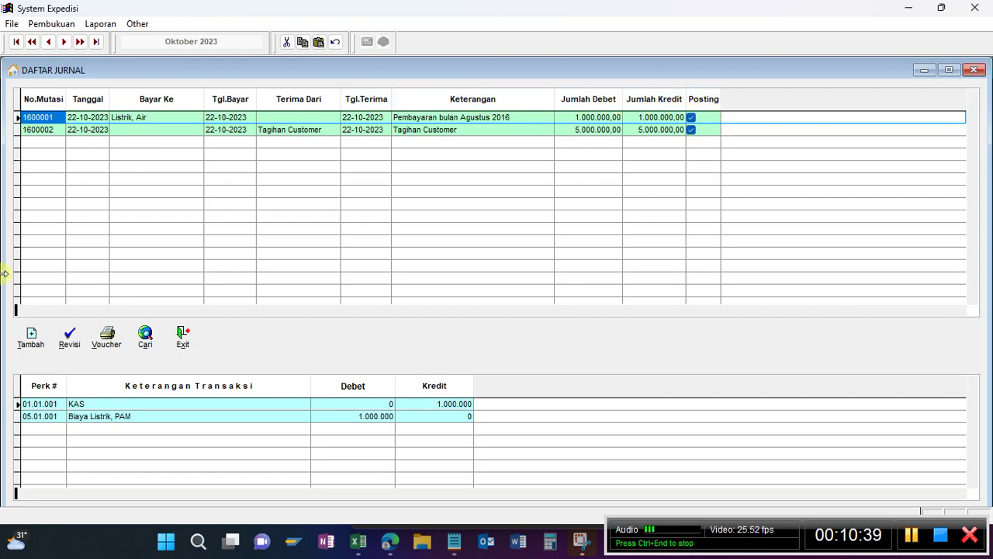
left_click(59, 122)
key("Down")
key("Up")
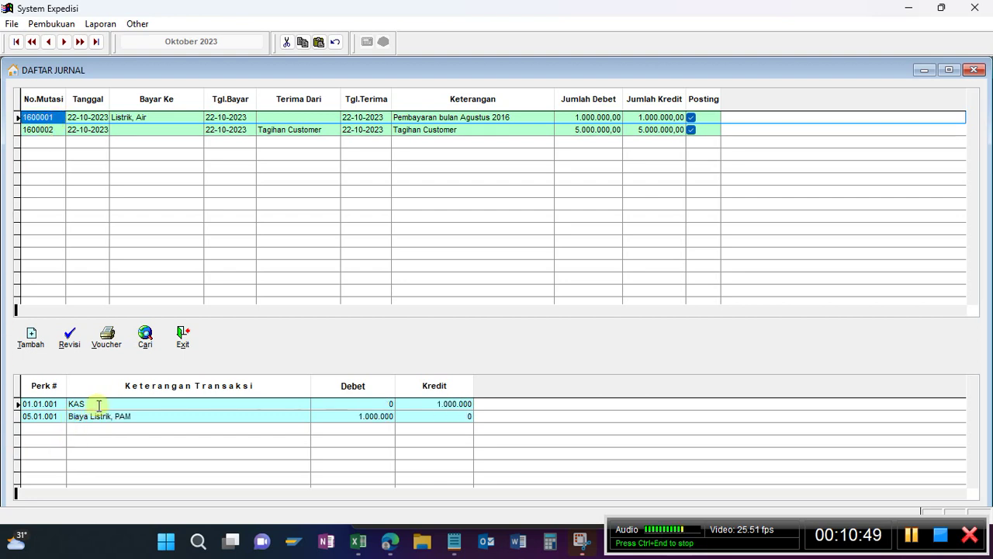
Examine the debit and credit amounts of the KAS and Biaya Listrik, PAM lines in journal 1600001.
left_click(138, 417)
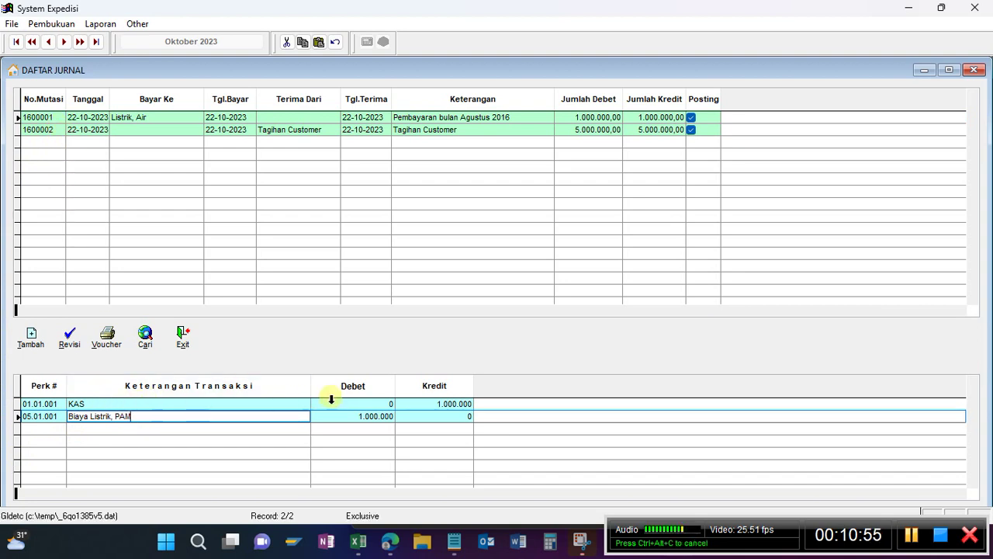
left_click(464, 403)
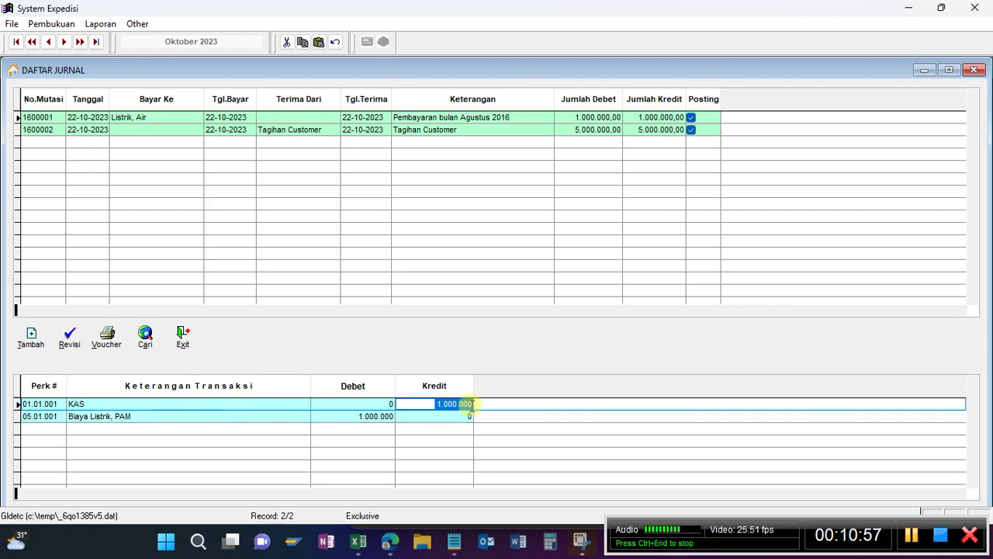
left_click(288, 406)
left_click(287, 417)
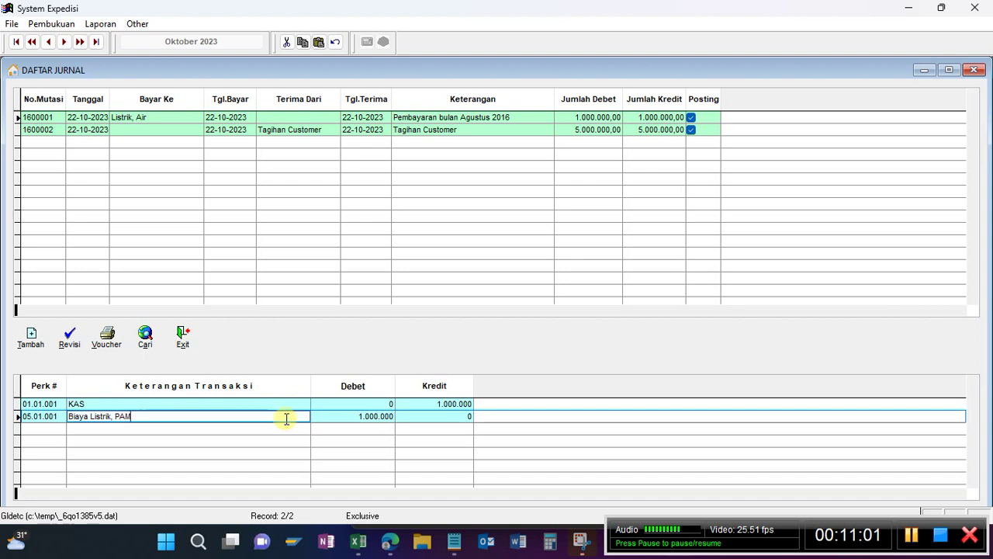
left_click_drag(351, 417, 410, 419)
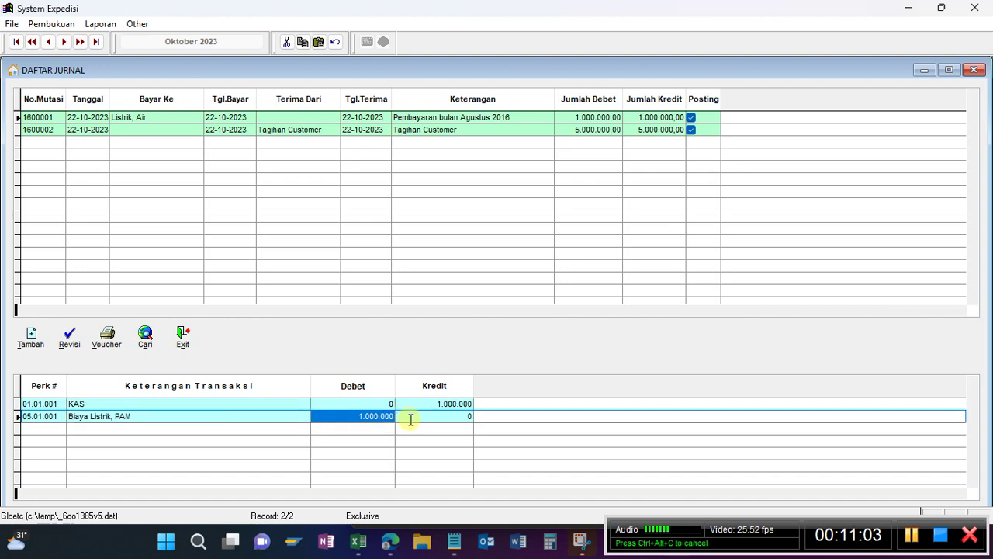
left_click(257, 419)
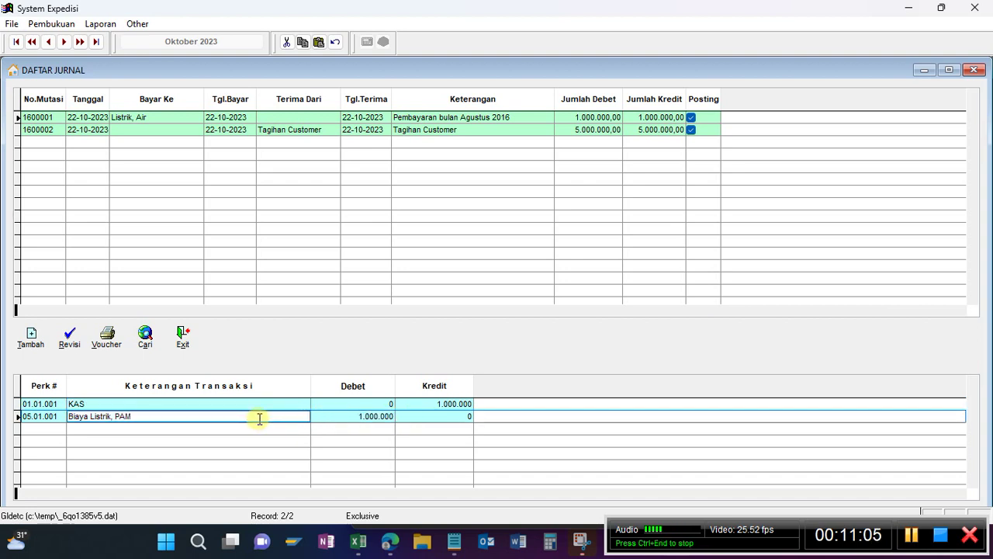
Examine the KAS and MEGA LINTAS lines of journal 1600002 and compare who is paid or pays in both journals.
left_click(59, 129)
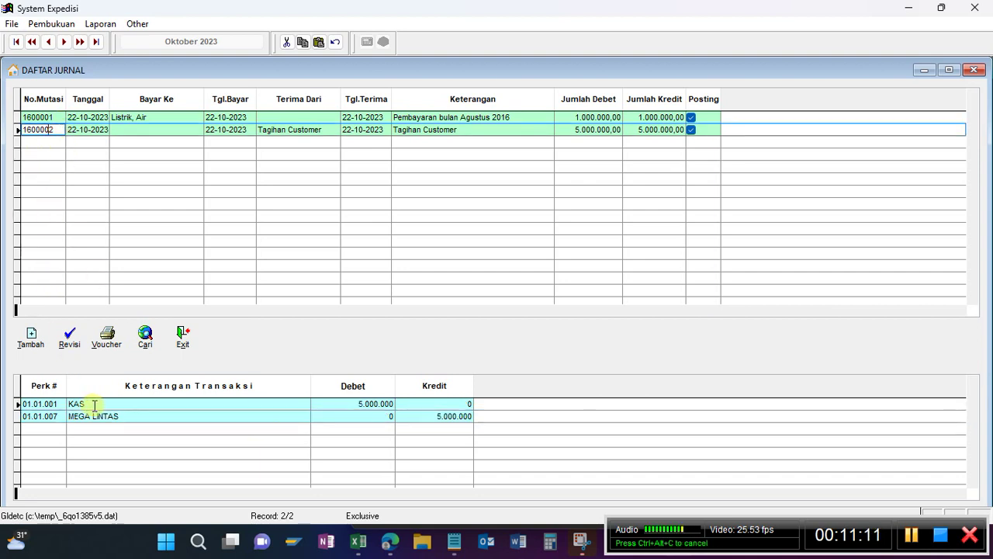
left_click(357, 404)
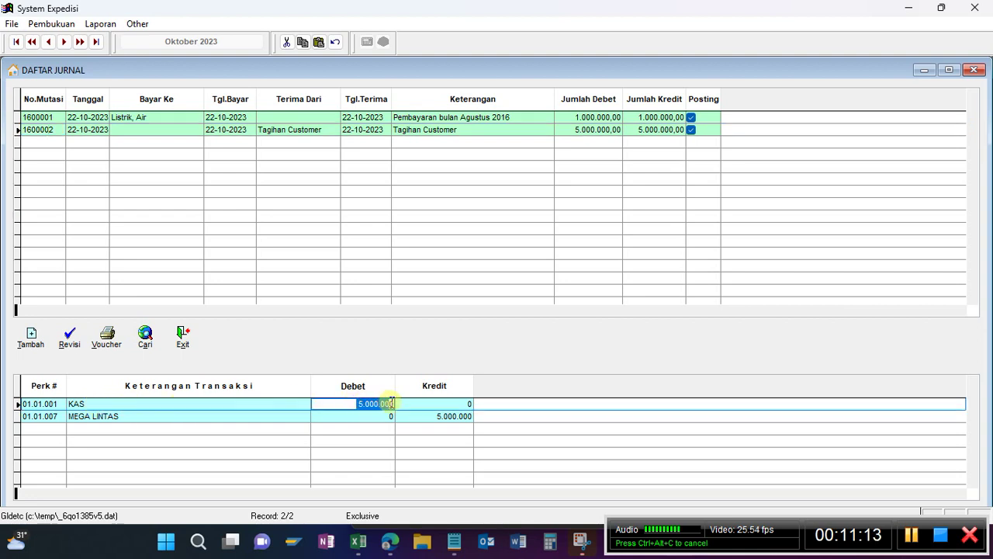
left_click(140, 416)
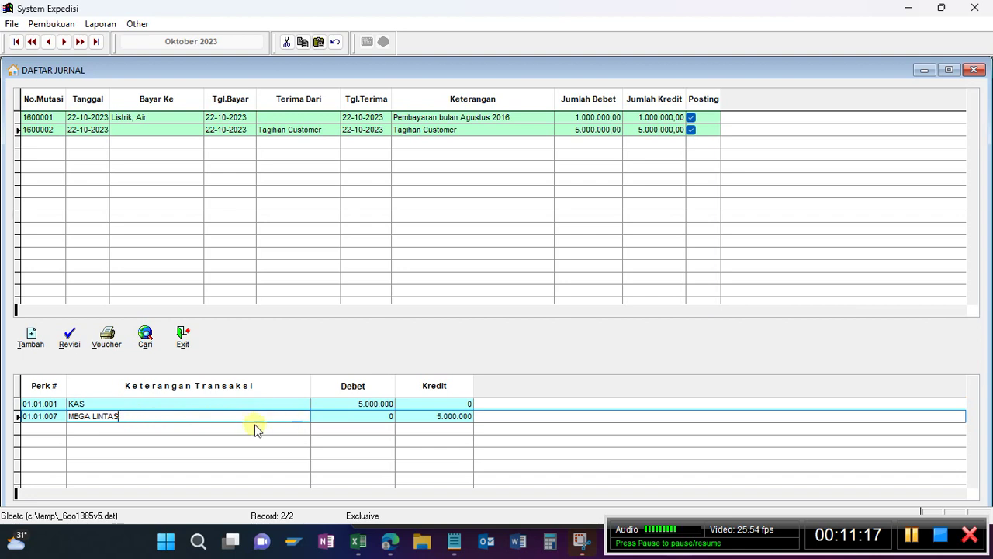
left_click(426, 416)
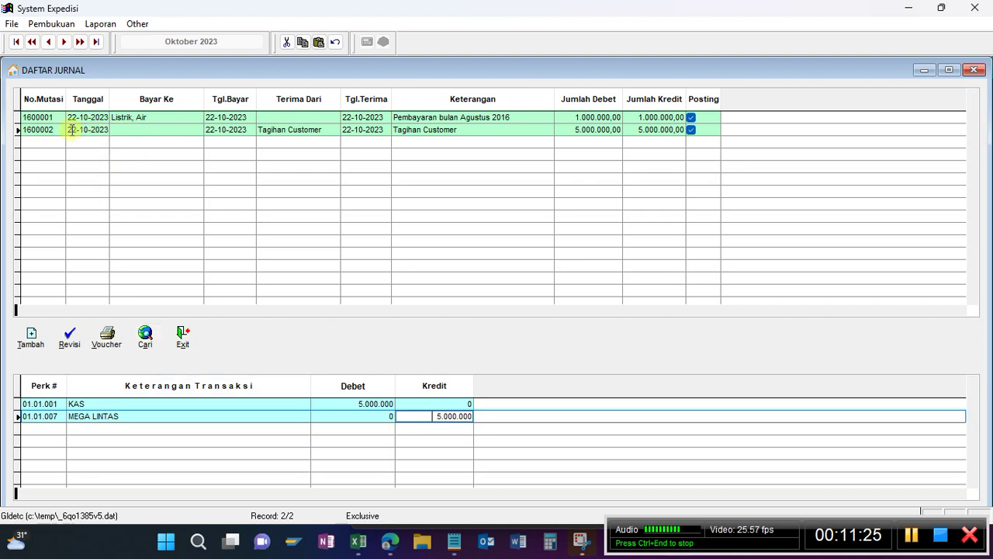
left_click(149, 117)
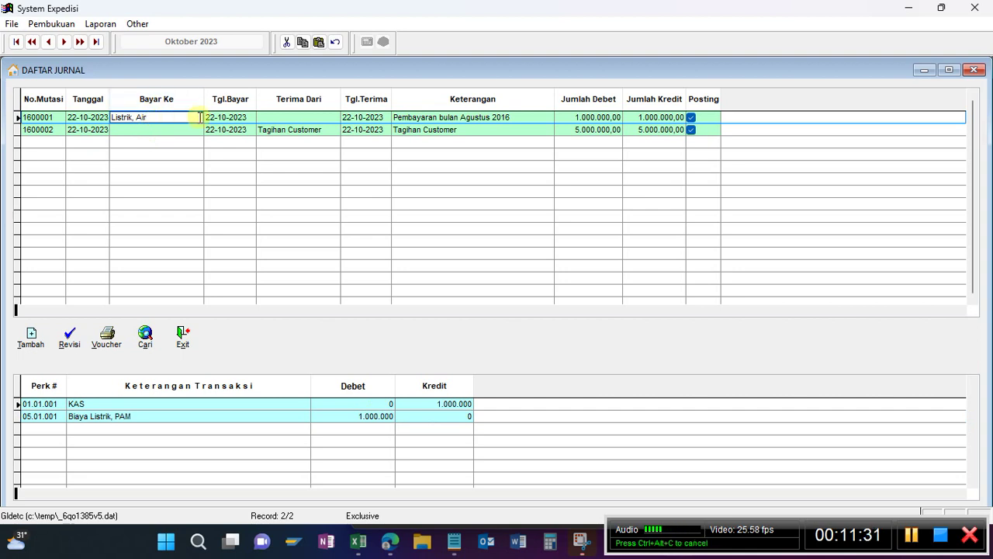
left_click(324, 129)
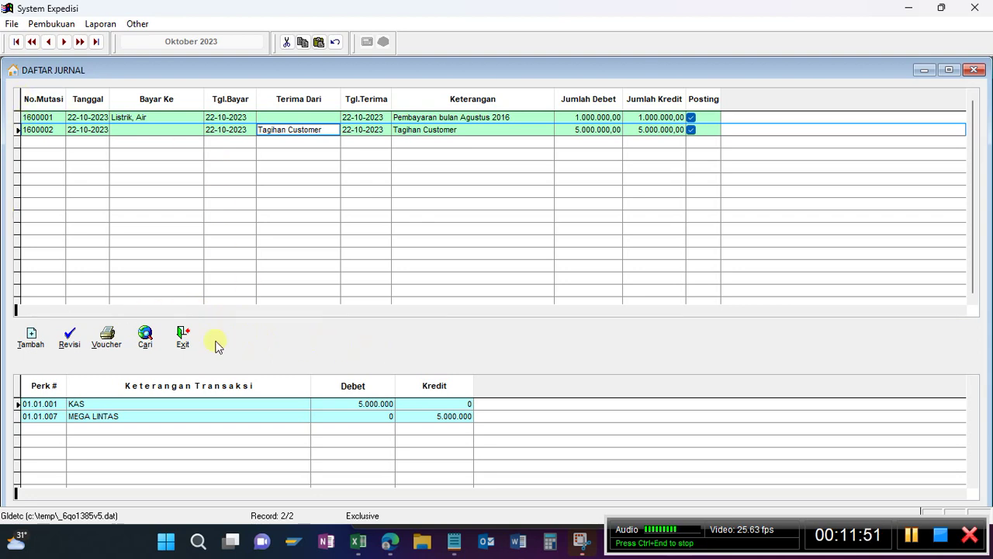
Start a new journal entry paid to Karyawan, with the transaction date and payment date both set to 23-10-2023.
left_click(31, 338)
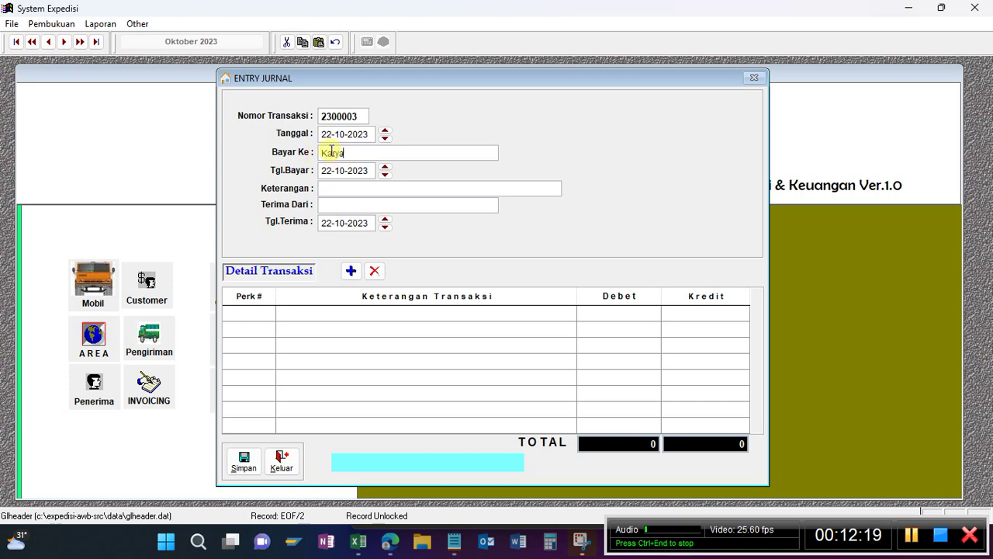
type("an")
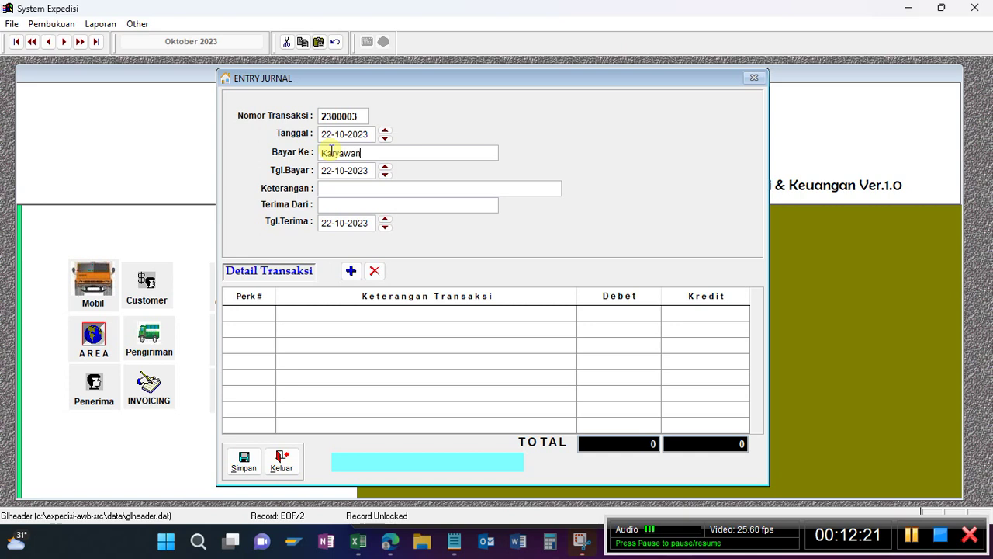
left_click(327, 172)
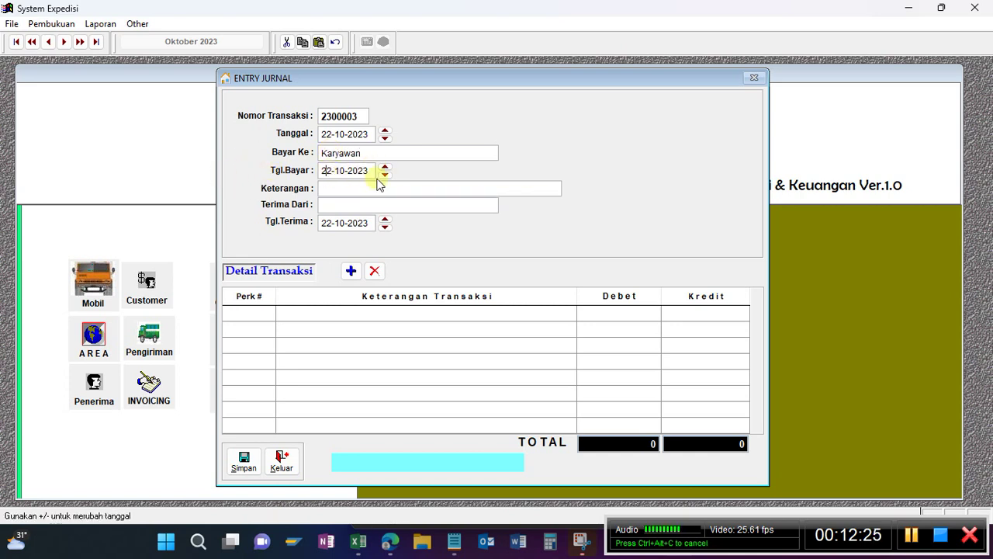
type("23")
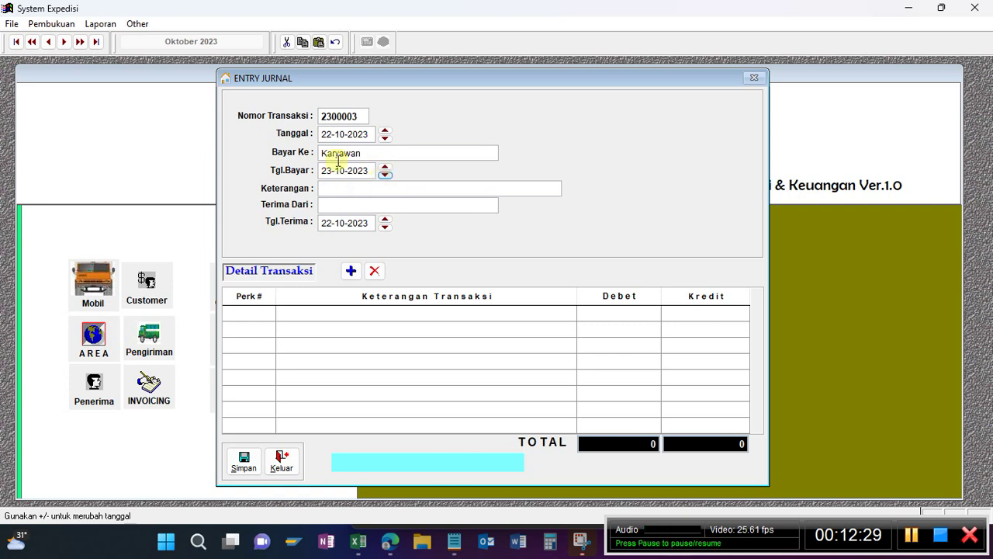
left_click(329, 134)
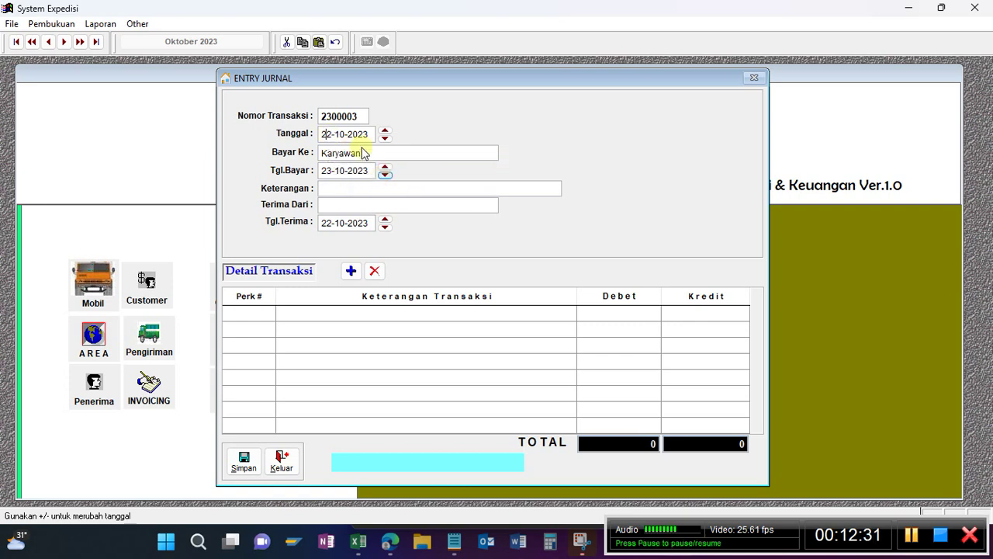
Enter the description "Bayar Gaji Karyawan Okt'2023" and clear the receipt date (Tgl.Terima) of the journal entry.
left_click(332, 188)
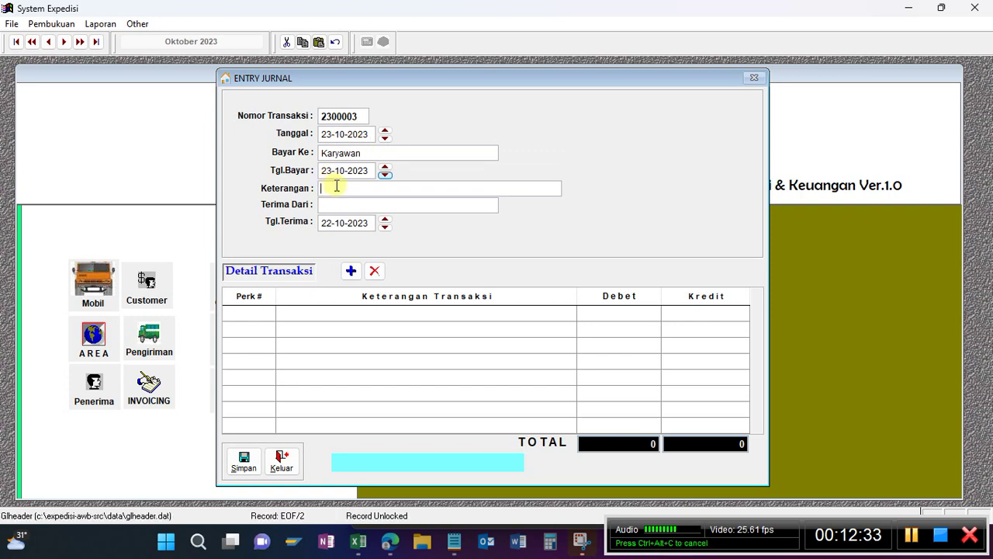
type("Baya")
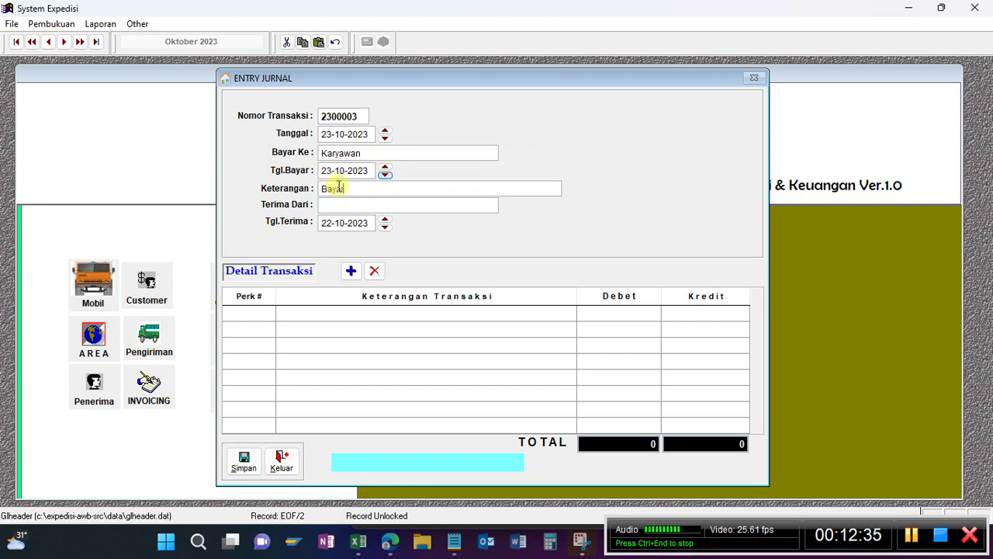
type("r Gaji Kar")
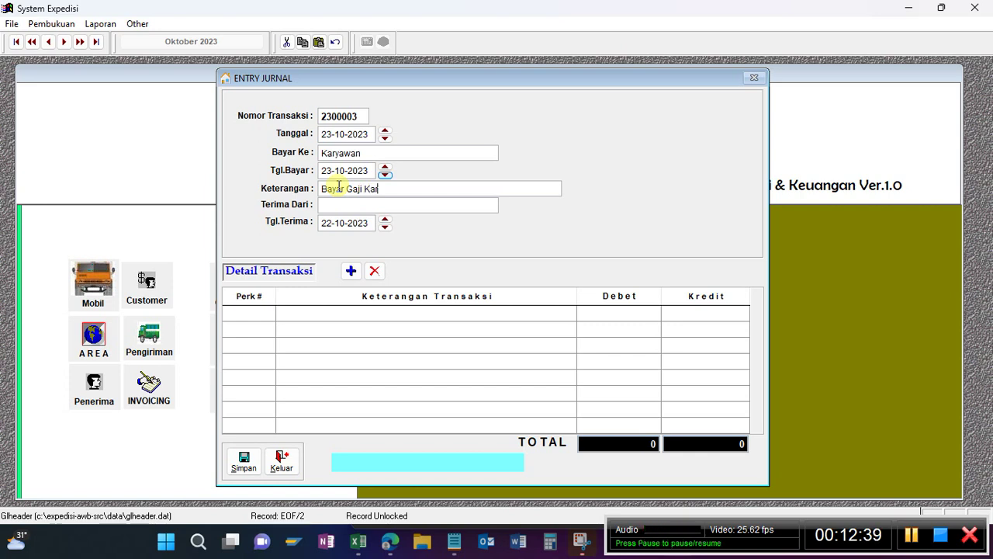
type("yawan")
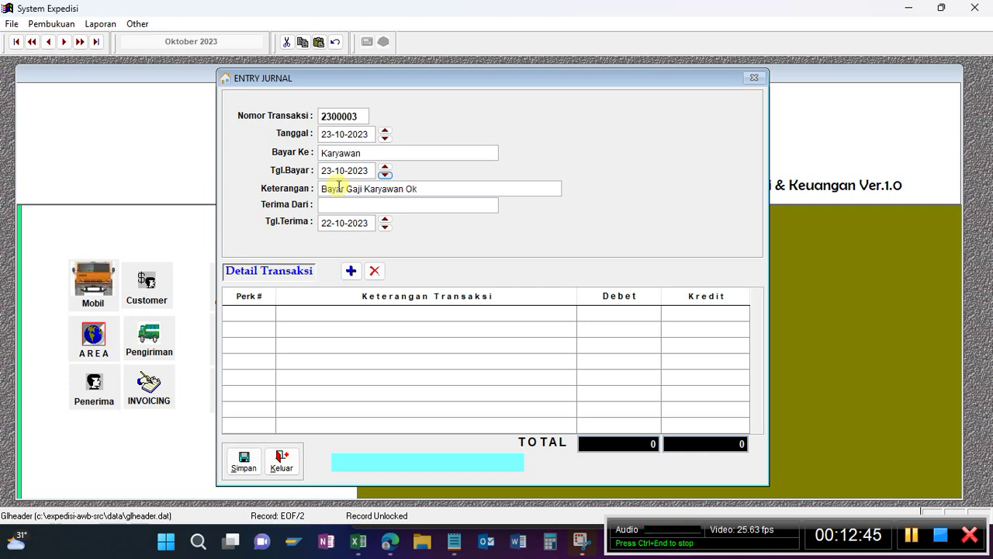
type("Ok2")
key("BackSpace")
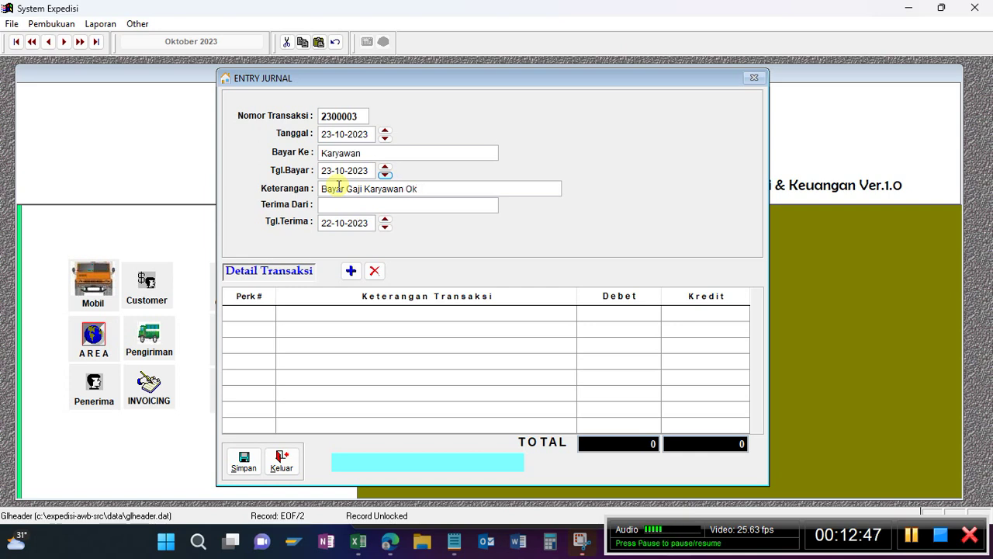
type("t'2023")
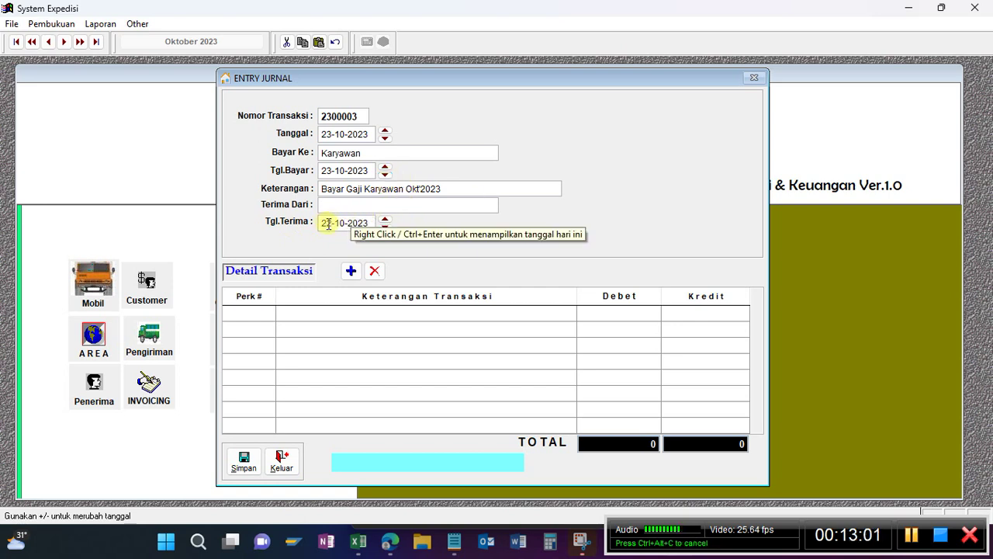
left_click_drag(322, 224, 393, 228)
key("BackSpace")
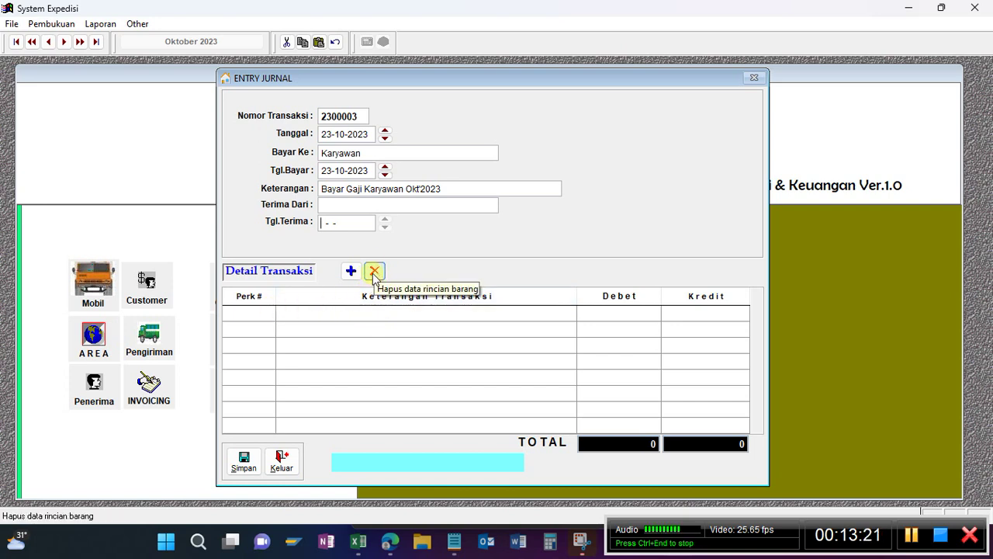
Add a first transaction detail line using account 01.01.001 KAS.
left_click(351, 271)
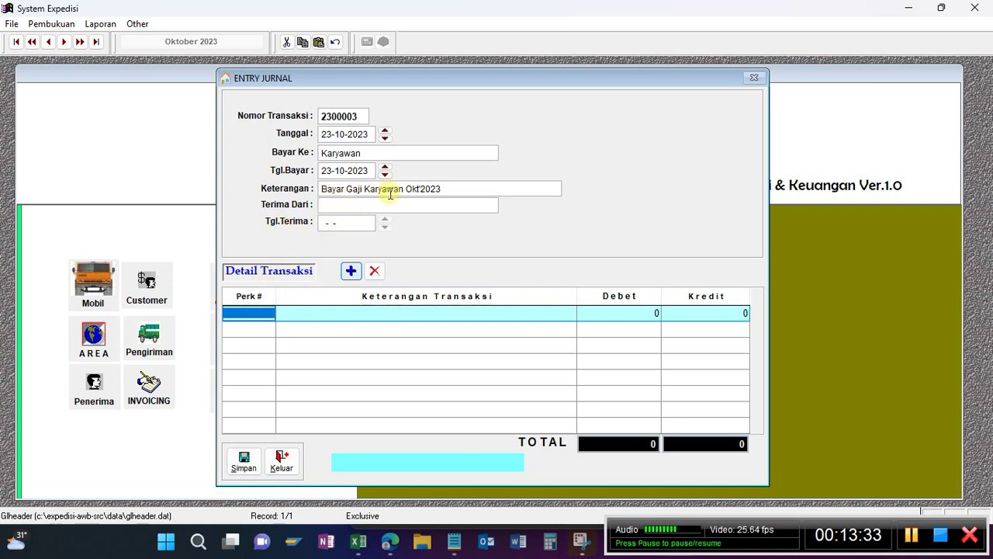
left_click(250, 317)
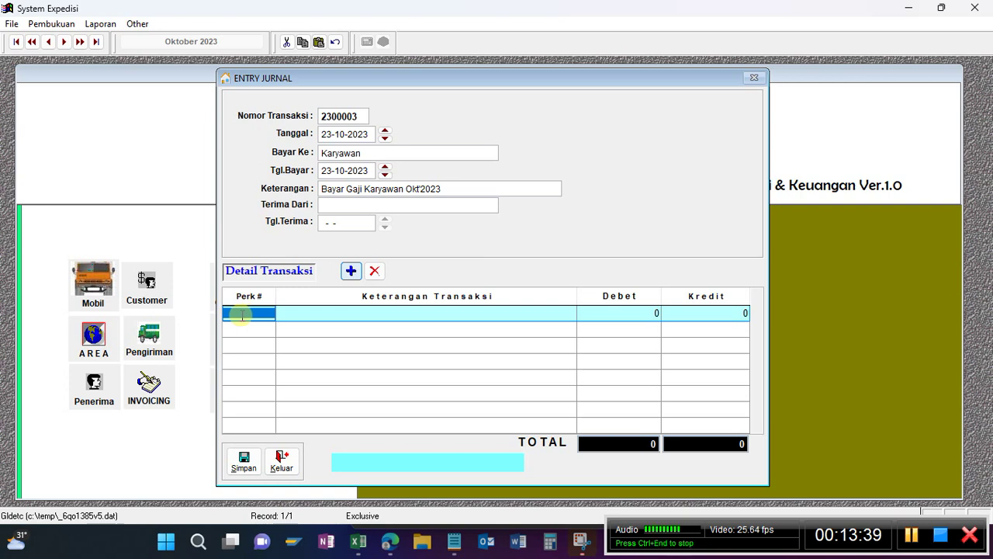
double_click(242, 314)
key("Right")
key("Left")
key("Right")
key("Left")
key("Right")
key("Return")
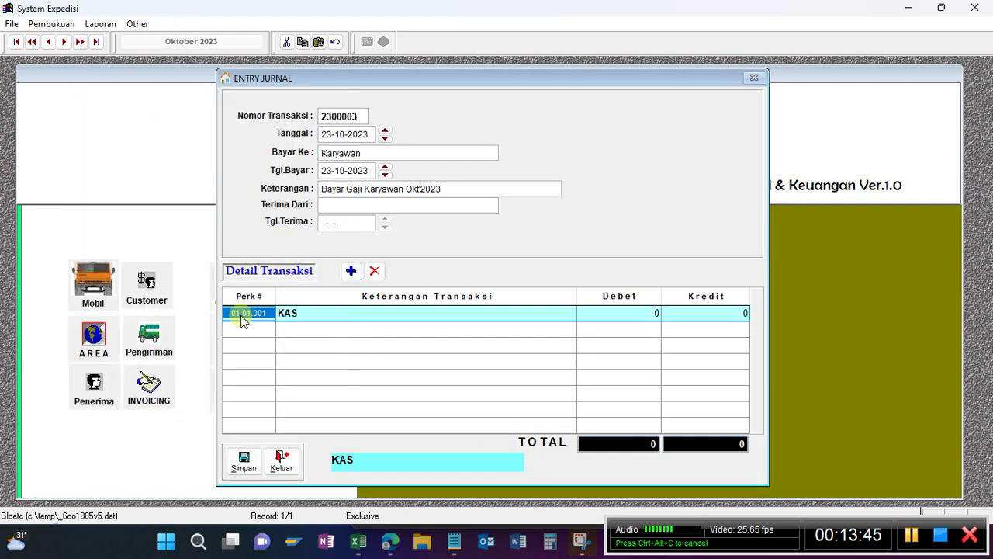
Set the credit amount of the KAS line to 30.000.000.
left_click(687, 315)
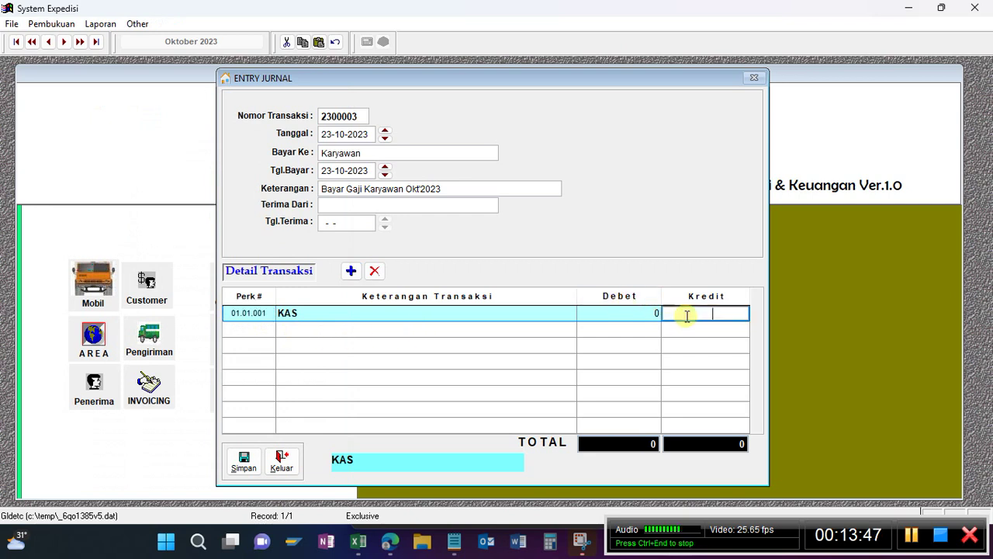
type("300.000.0")
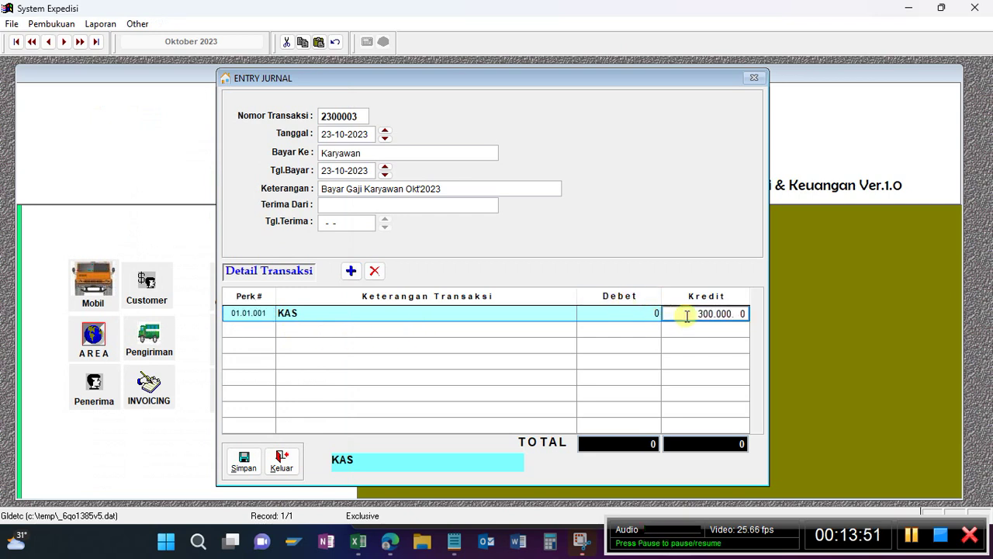
key("BackSpace")
key("BackSpace")
key("BackSpace")
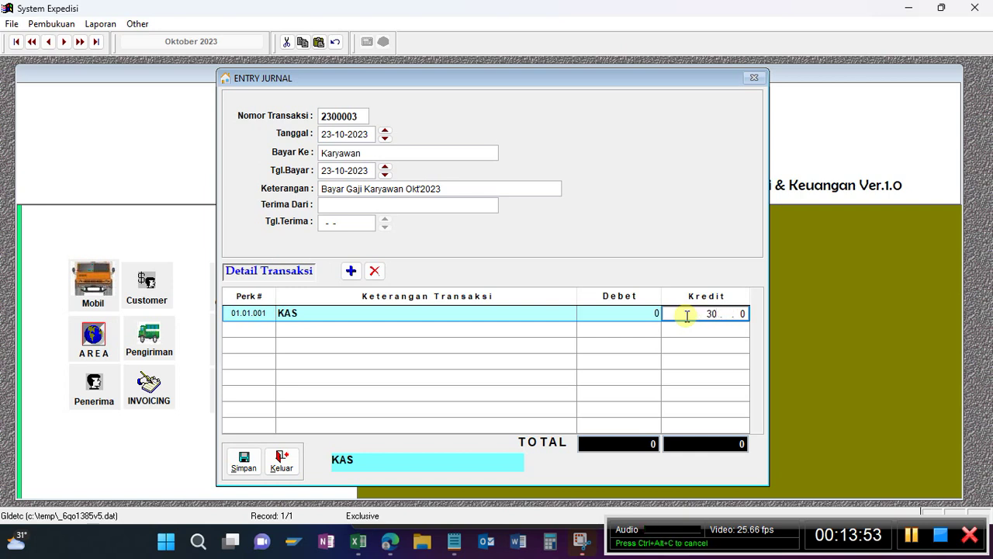
type("00000")
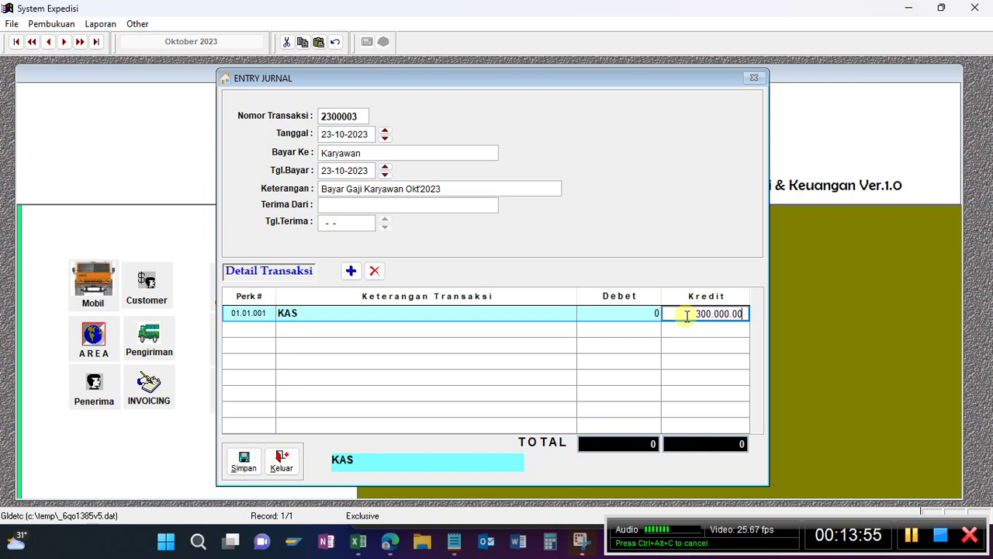
key("Return")
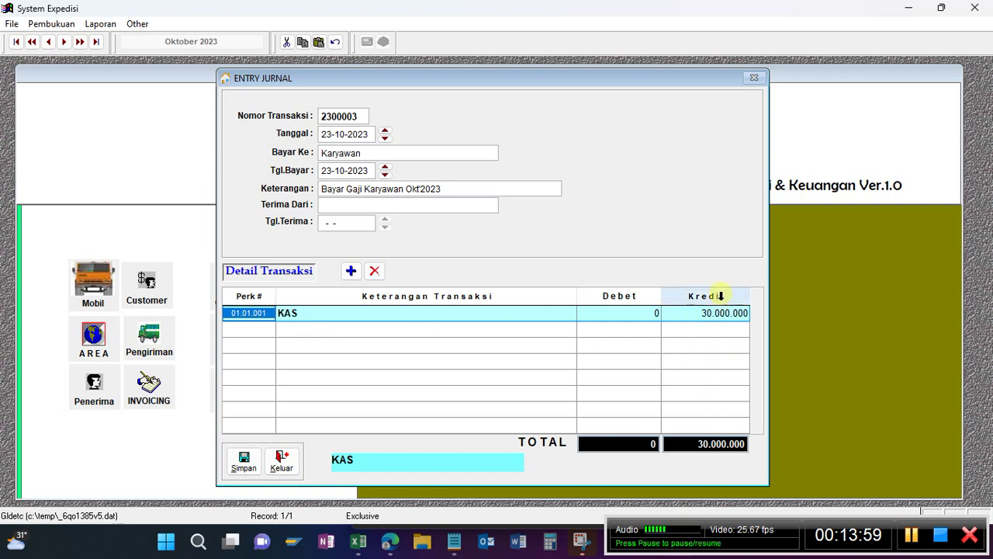
Add a second transaction detail line using account 05.01.002 Biaya Gaji Karyawan.
left_click(289, 303)
left_click(350, 272)
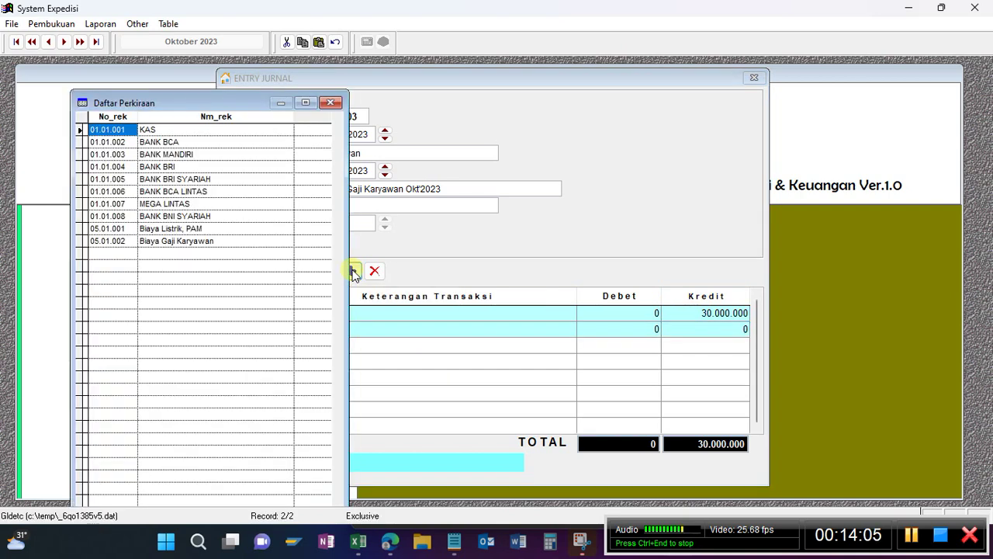
key("Down")
key("Down")
key("Down")
key("Down")
key("Down")
key("Down")
key("Down")
key("Down")
key("Down")
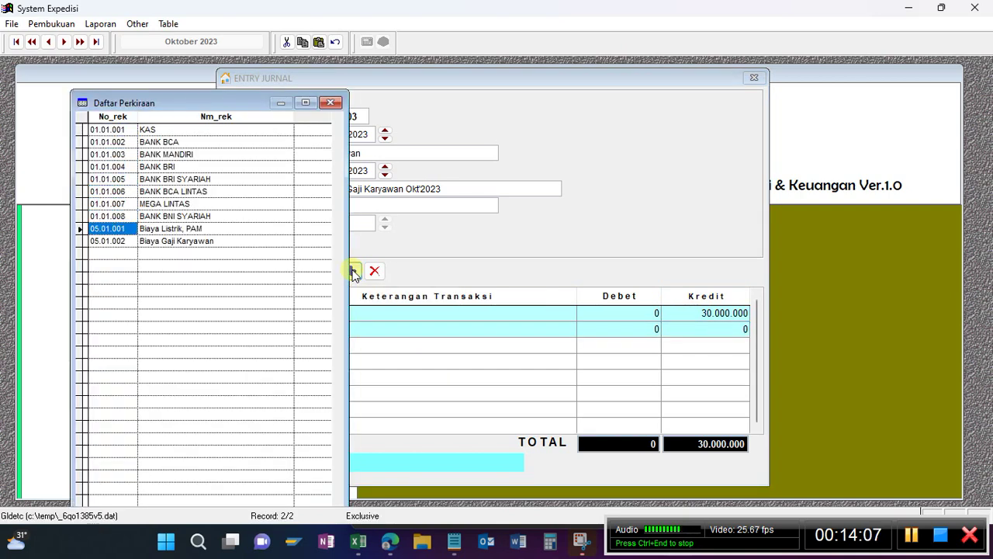
key("Return")
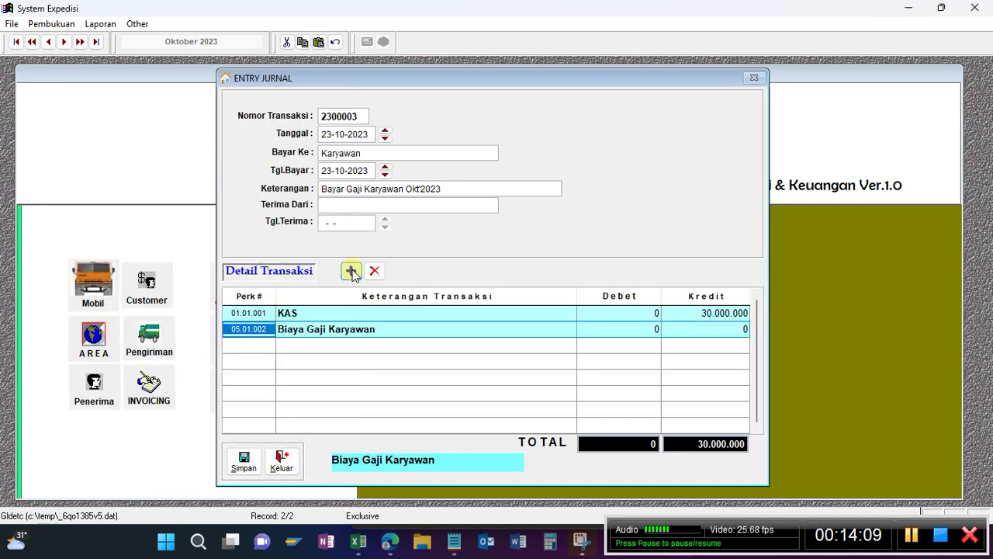
left_click(633, 330)
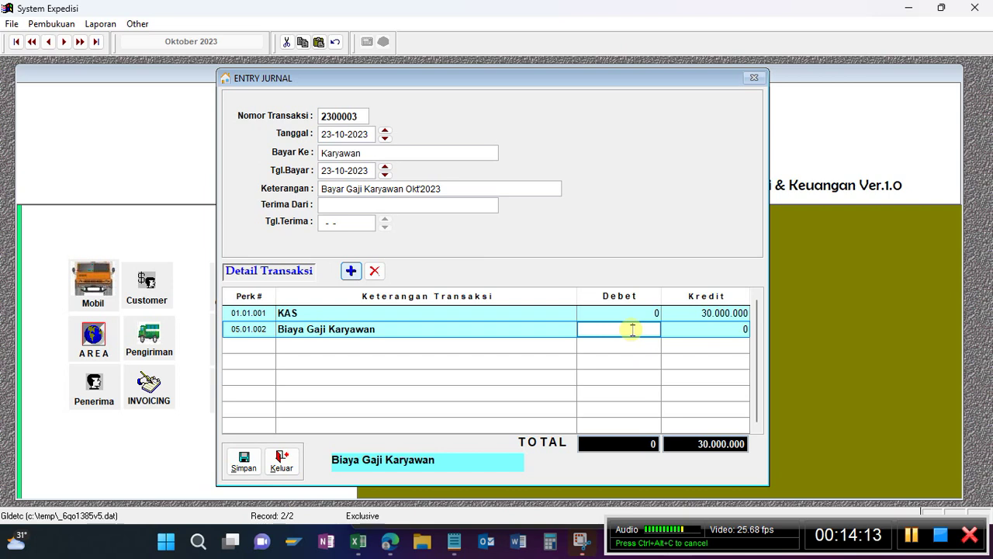
type("3.0")
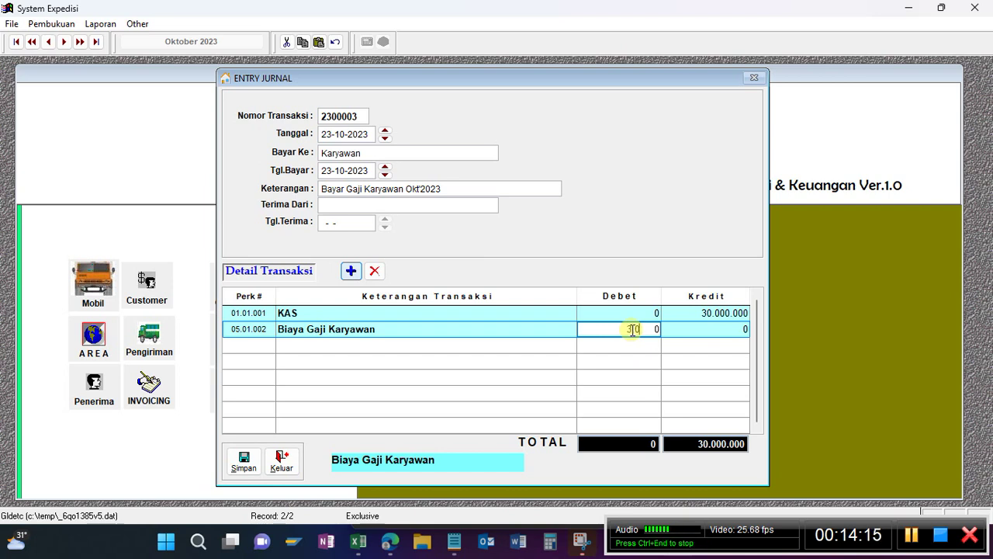
type("00.000")
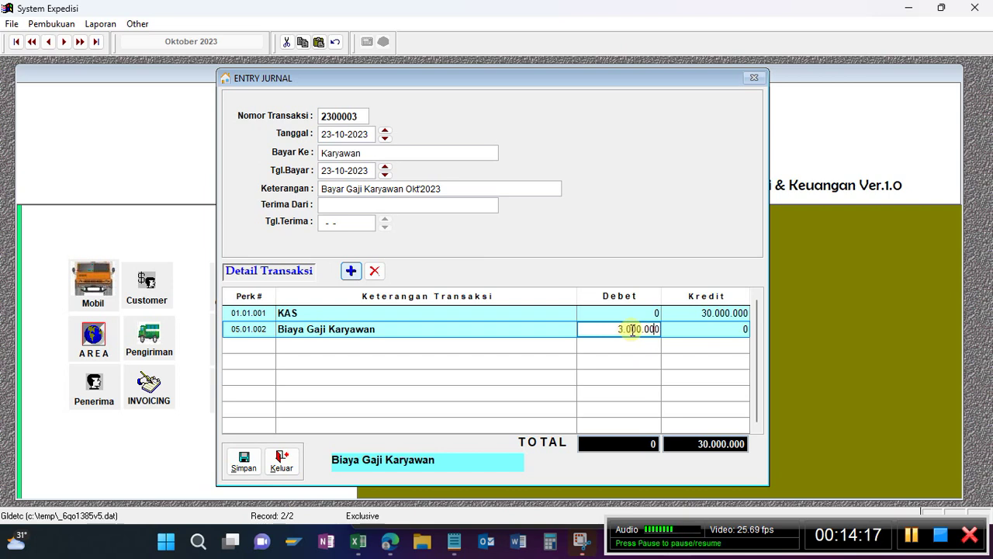
key("Return")
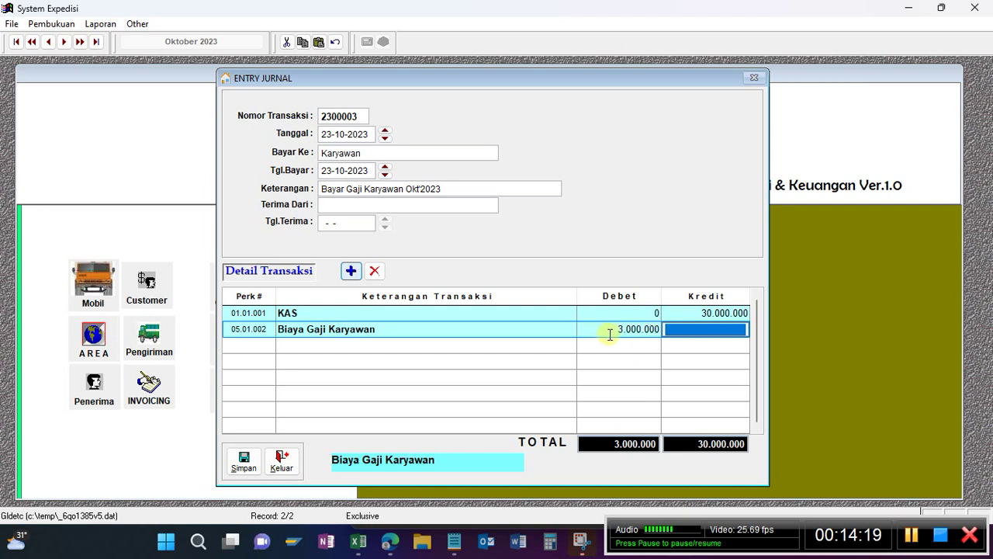
Set the debit amount of the Biaya Gaji Karyawan line to 30.000.000.
left_click(616, 331)
type("30.")
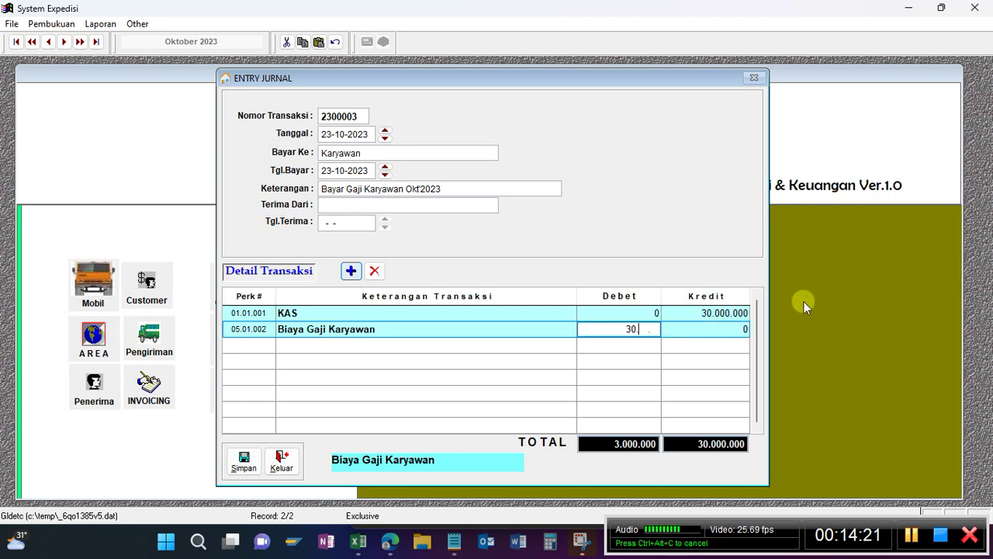
type("000.000")
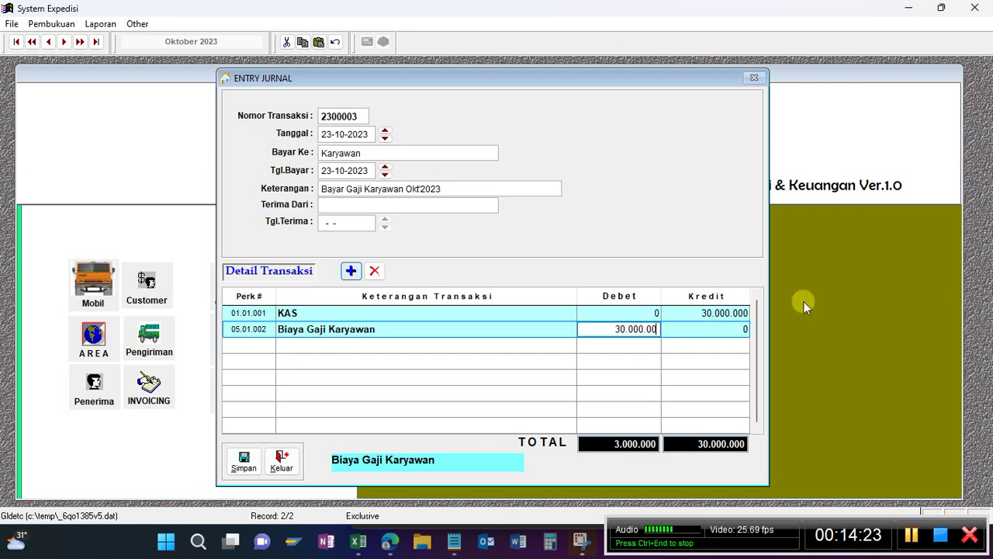
key("Return")
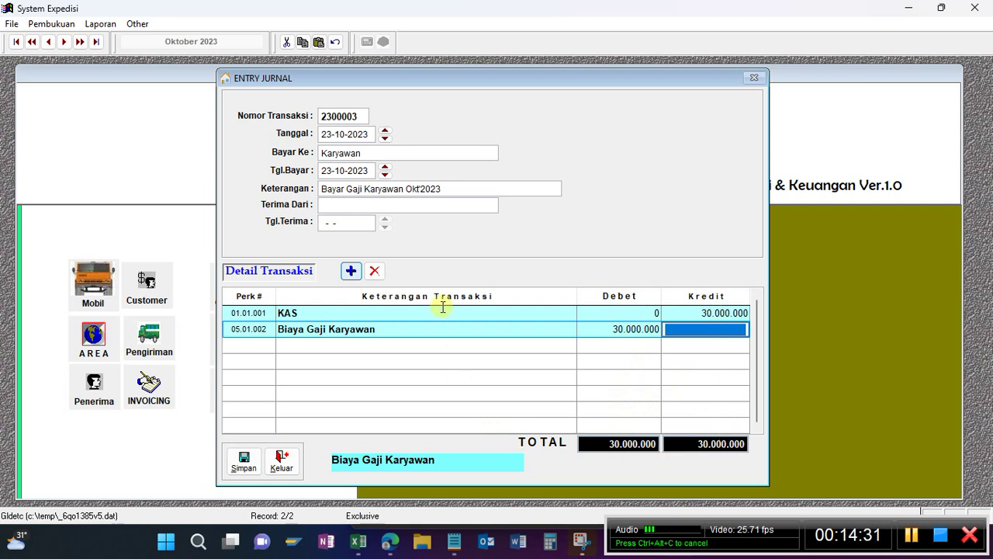
Save the journal entry, confirming that its data is correct, and select the new Karyawan journal in the journal list.
left_click(409, 314)
key("Down")
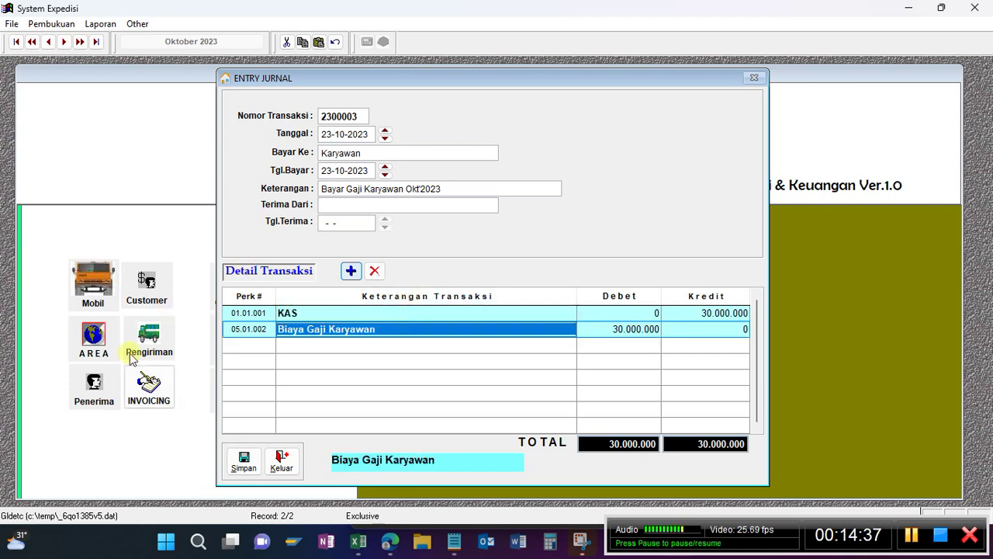
left_click(243, 468)
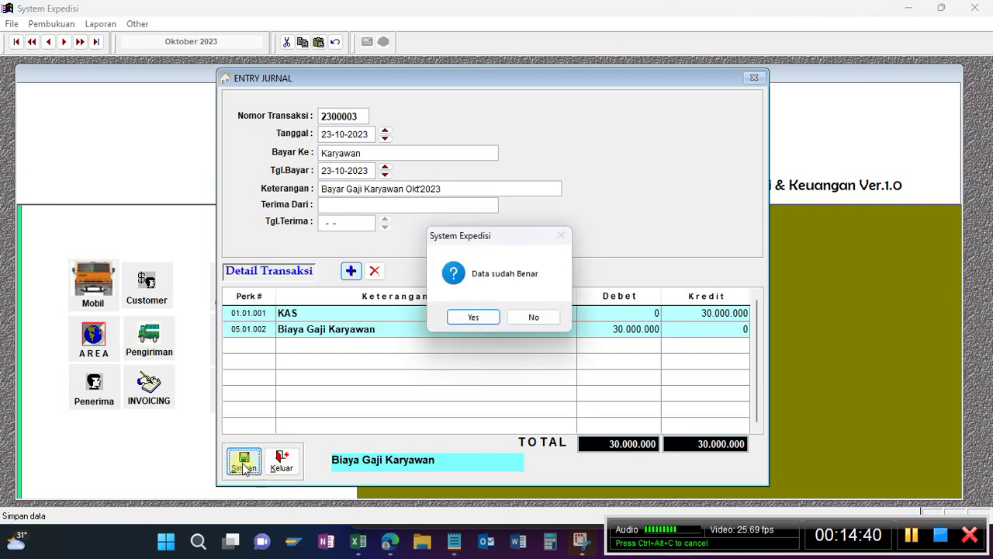
left_click(468, 319)
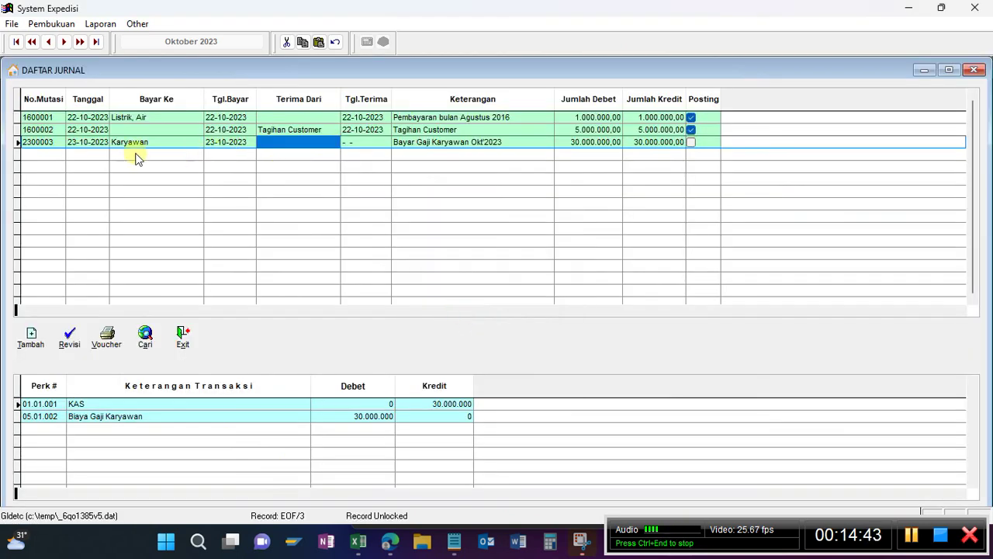
left_click(156, 141)
left_click(62, 143)
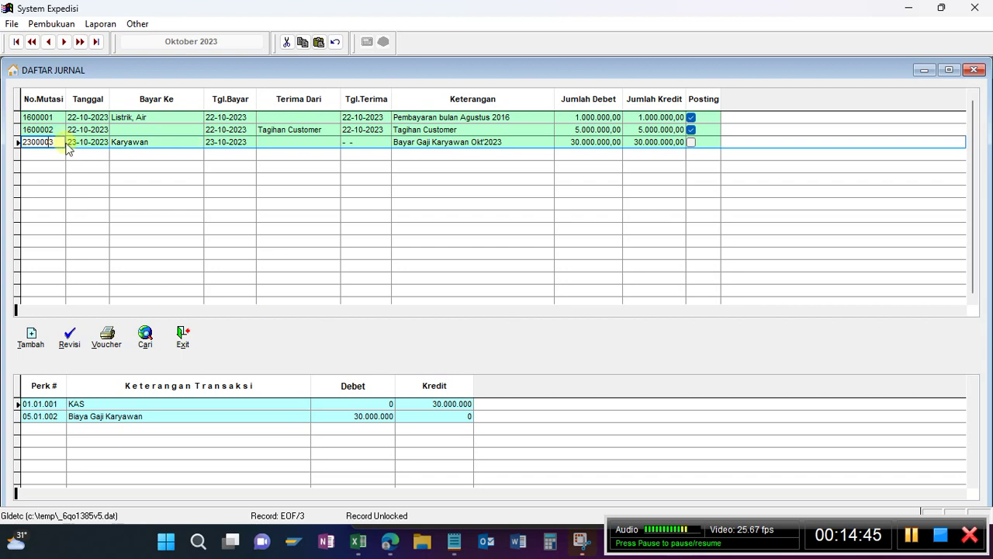
left_click(155, 142)
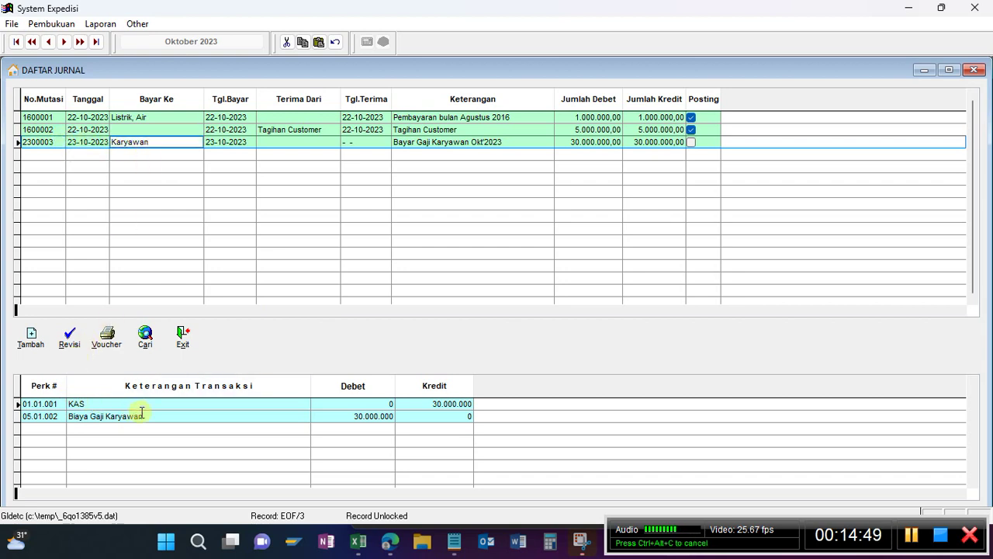
Review the KAS and Biaya Gaji Karyawan transaction lines and the header fields of the Karyawan journal.
left_click(101, 407)
left_click(155, 415)
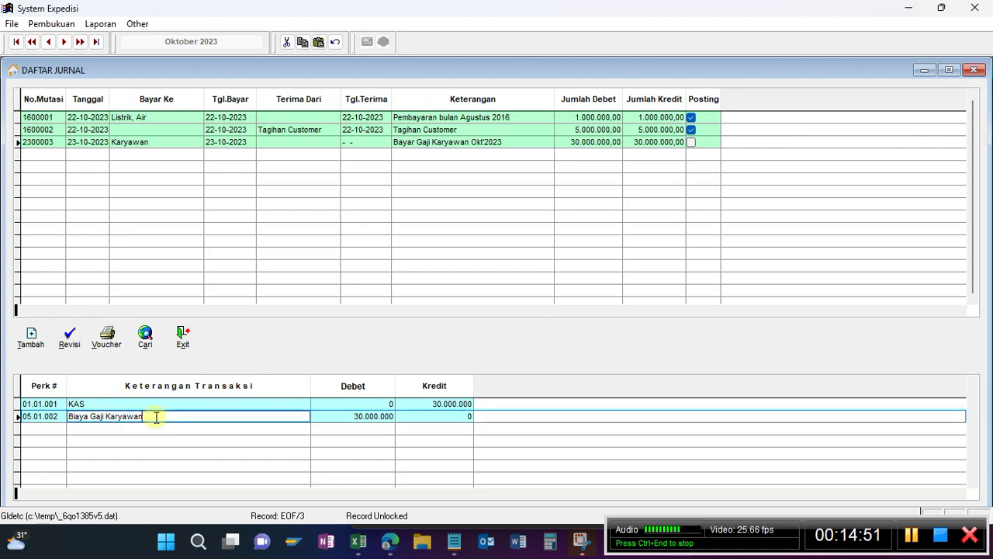
key("Up")
left_click(214, 419)
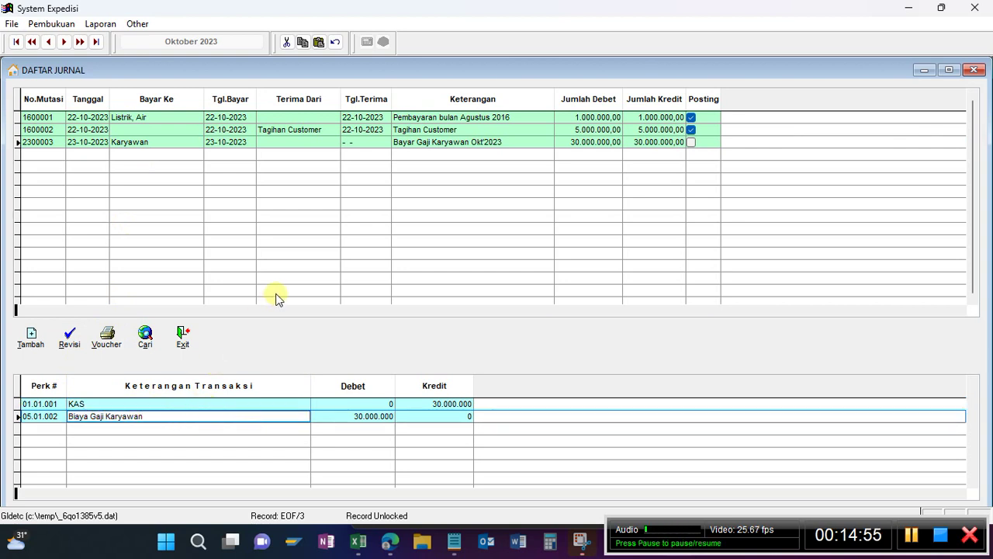
left_click(183, 141)
left_click(284, 141)
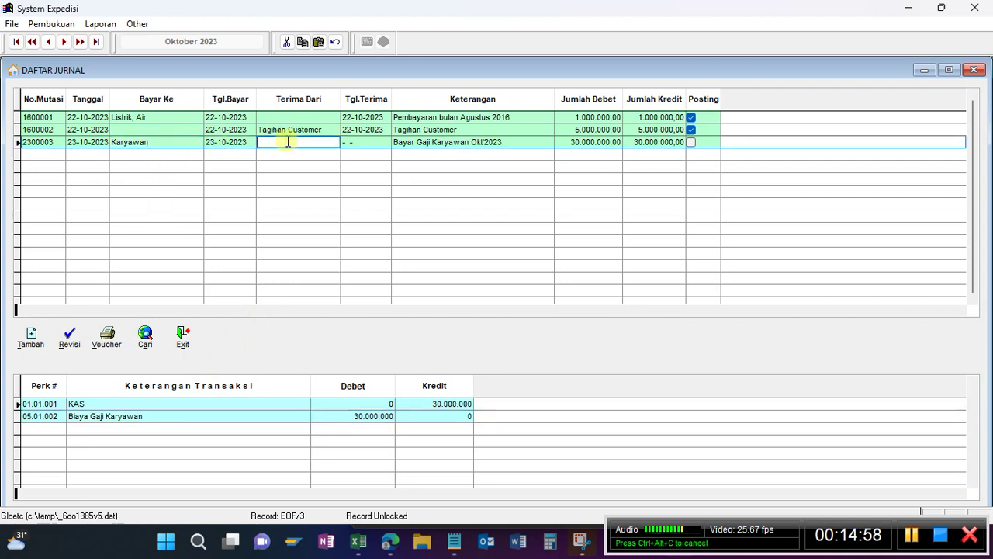
left_click(171, 129)
left_click(173, 142)
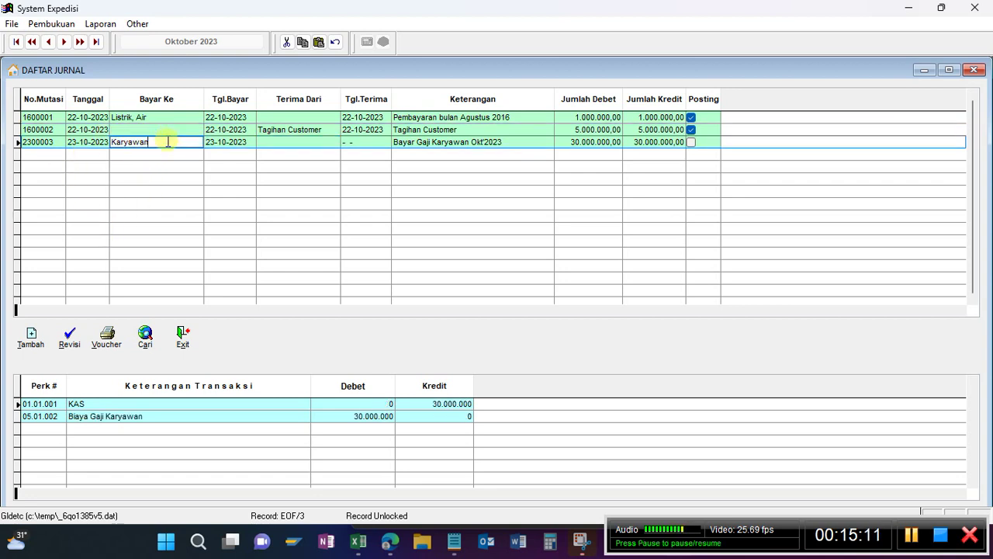
left_click(107, 335)
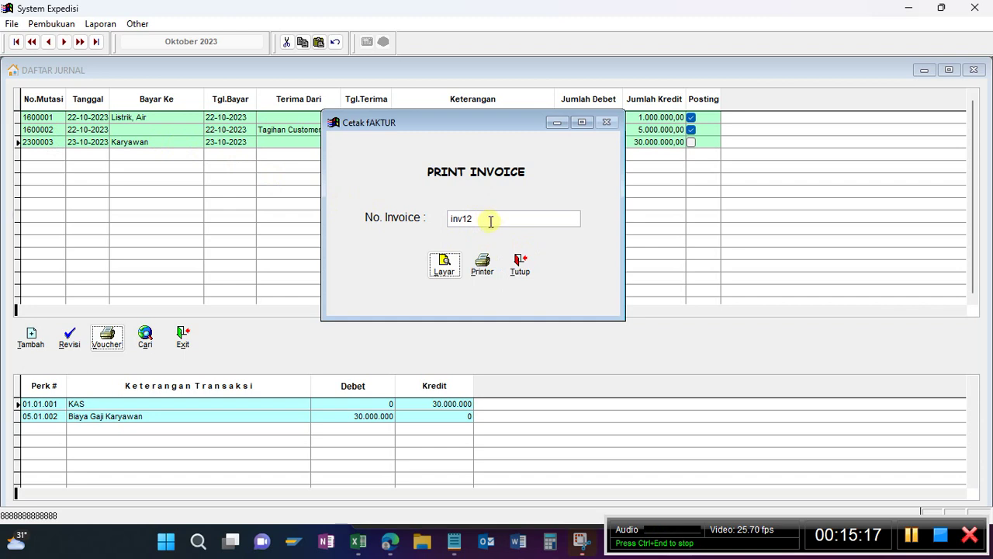
left_click(518, 264)
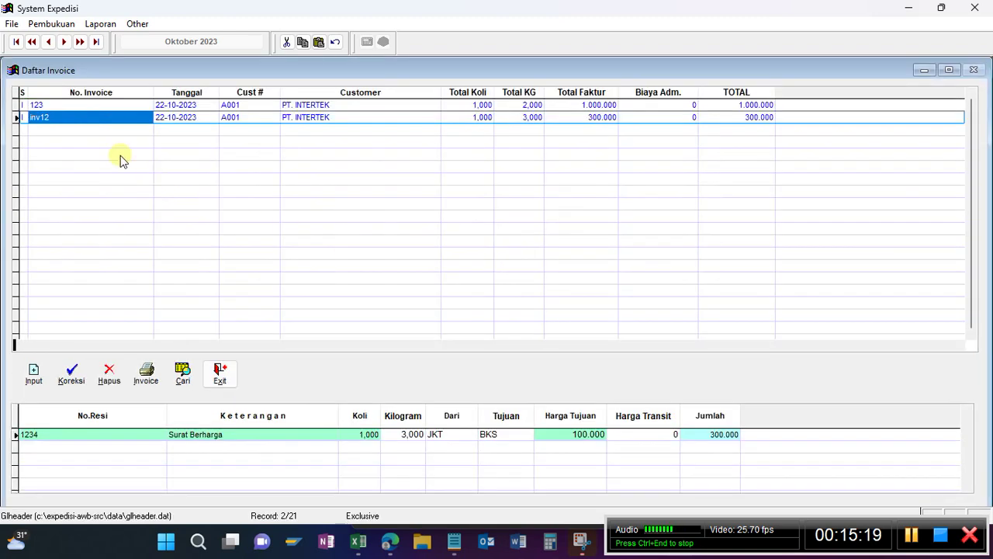
left_click(219, 374)
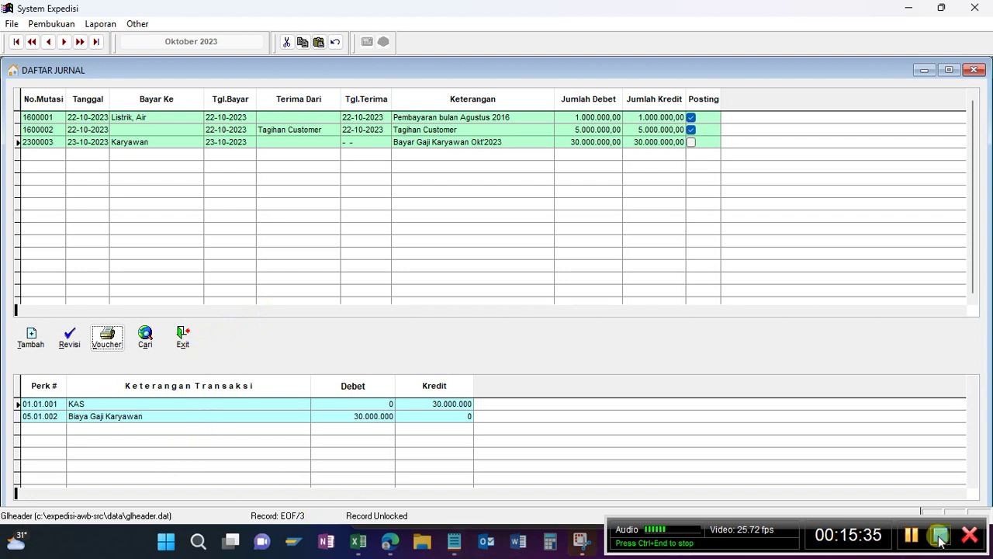
left_click(916, 543)
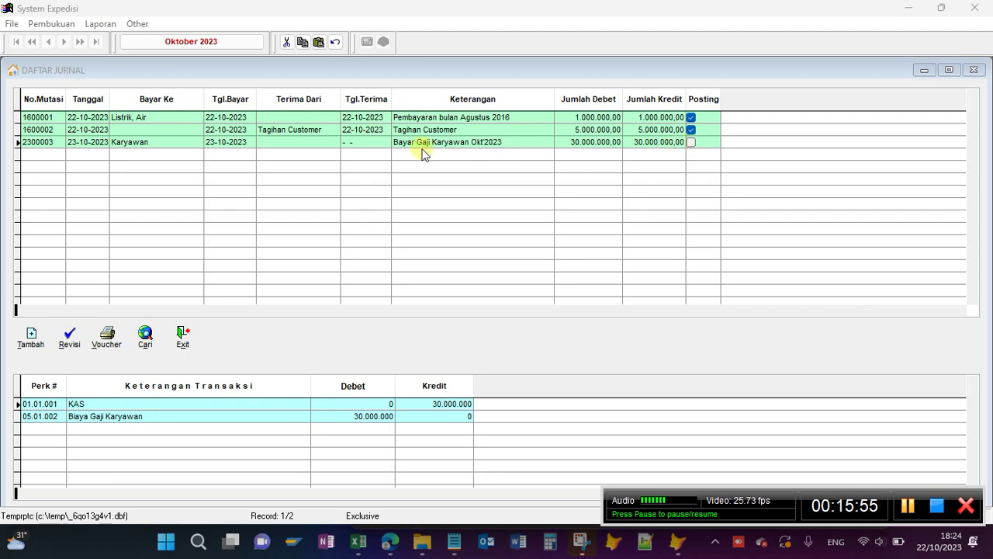
left_click(186, 146)
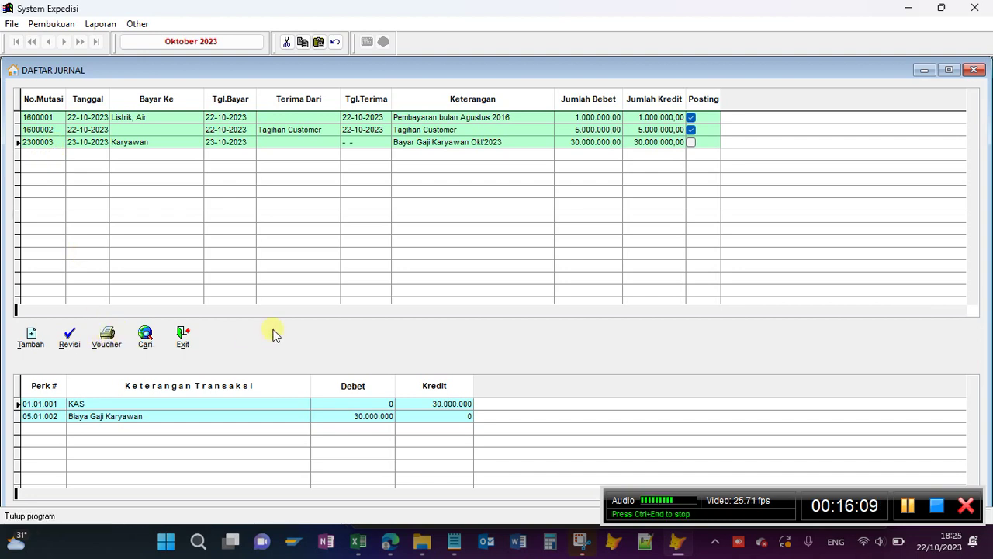
left_click(908, 505)
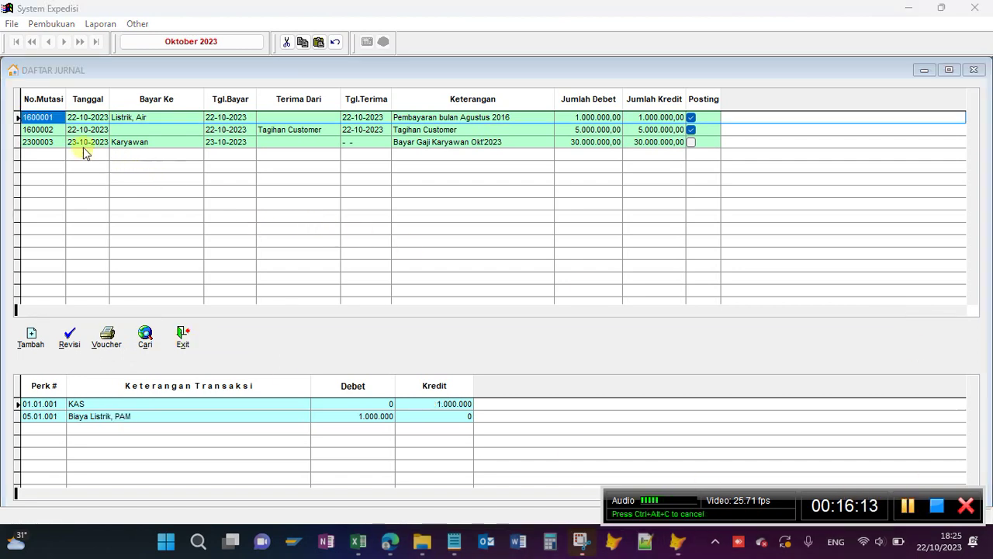
Preview the payment voucher of the Karyawan journal on screen at full window size, and close the preview.
left_click(61, 143)
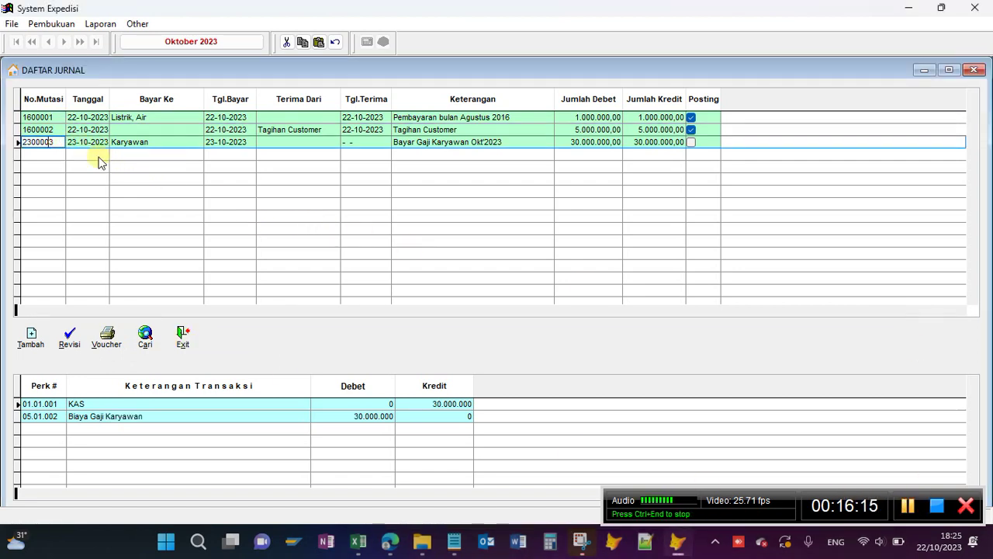
left_click(108, 336)
left_click(351, 341)
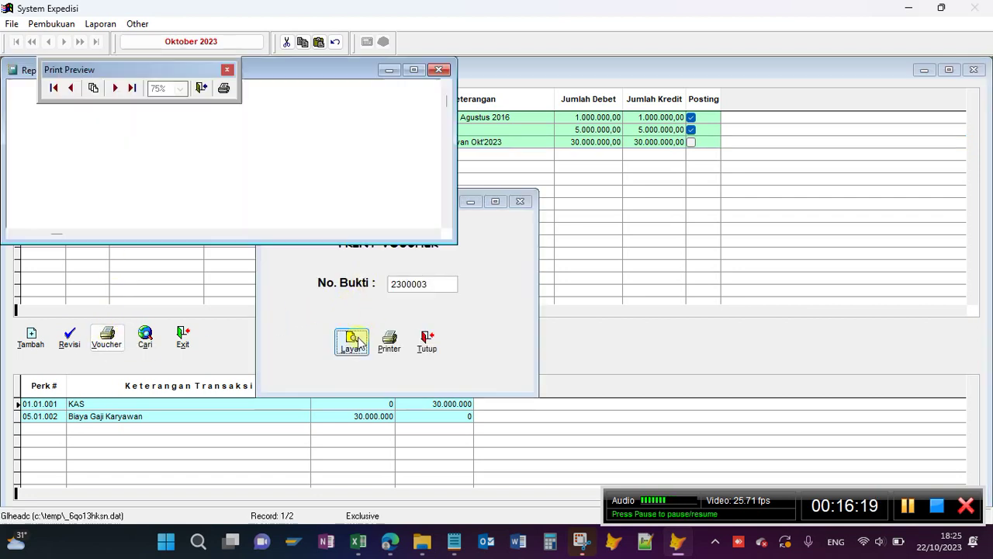
left_click(413, 70)
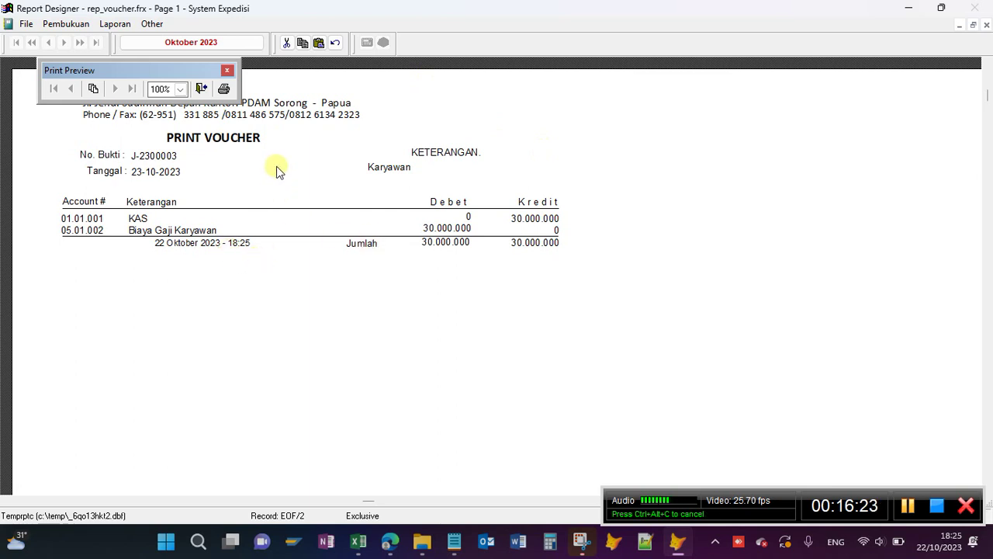
left_click(987, 26)
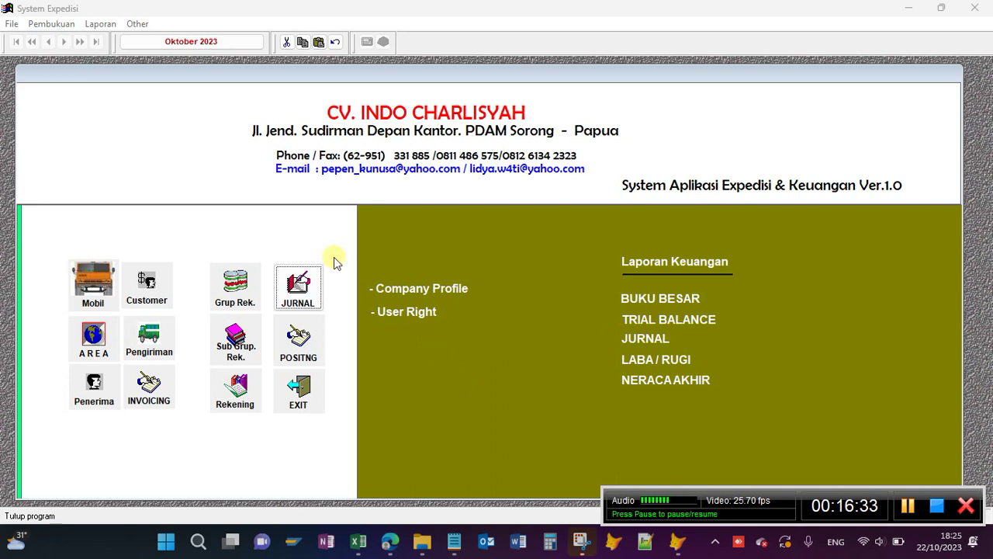
Try to post the journal transactions using 22-10-2023 as both start and end date, and close the posting dialog.
left_click(299, 341)
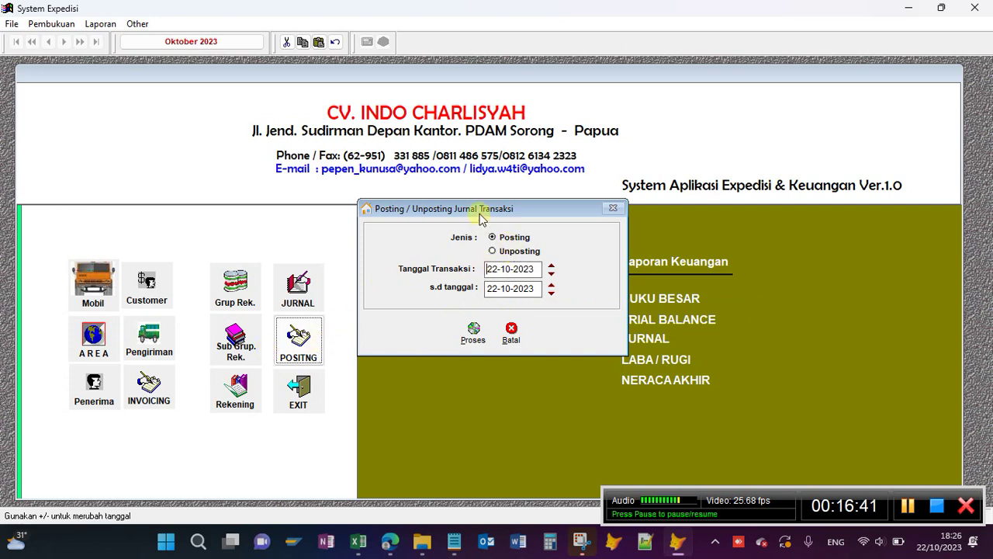
left_click_drag(481, 209, 485, 219)
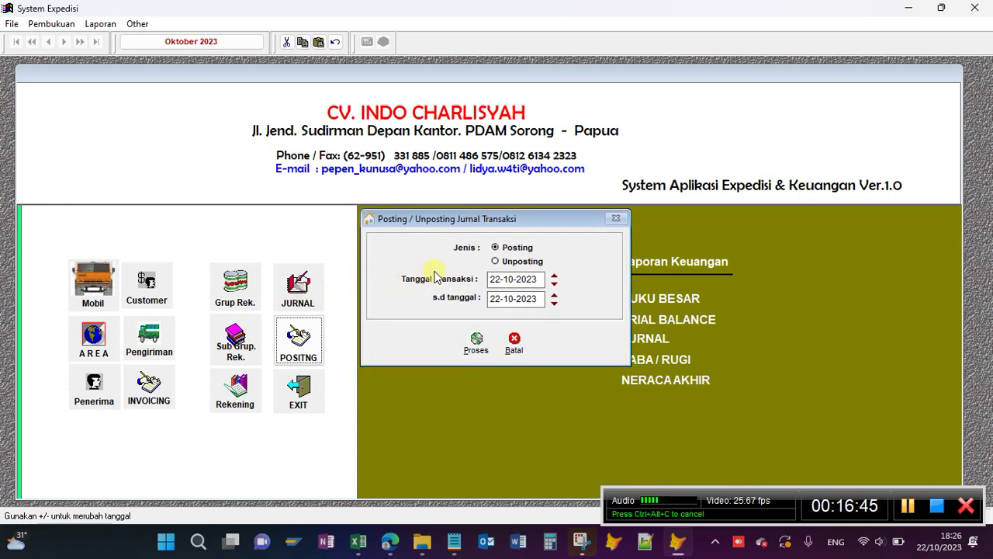
mouse_move(543, 221)
left_mouse_down()
mouse_move(556, 221)
mouse_move(517, 229)
mouse_move(527, 230)
mouse_move(524, 221)
left_mouse_up()
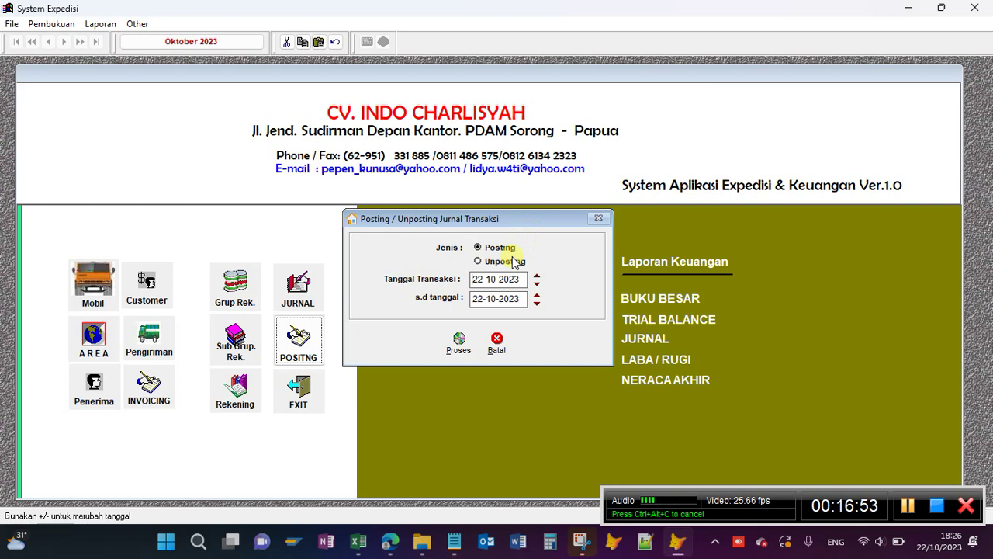
left_click(458, 342)
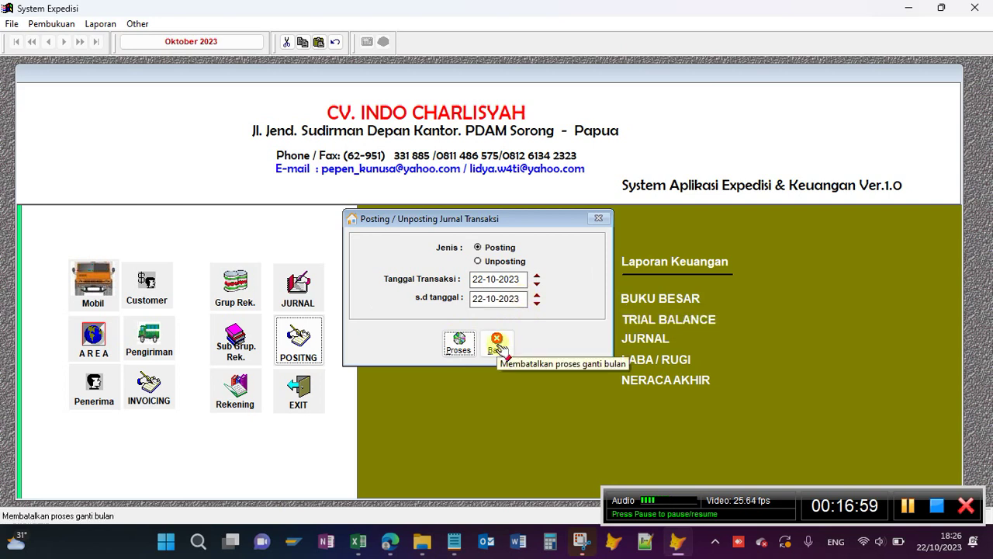
left_click(496, 344)
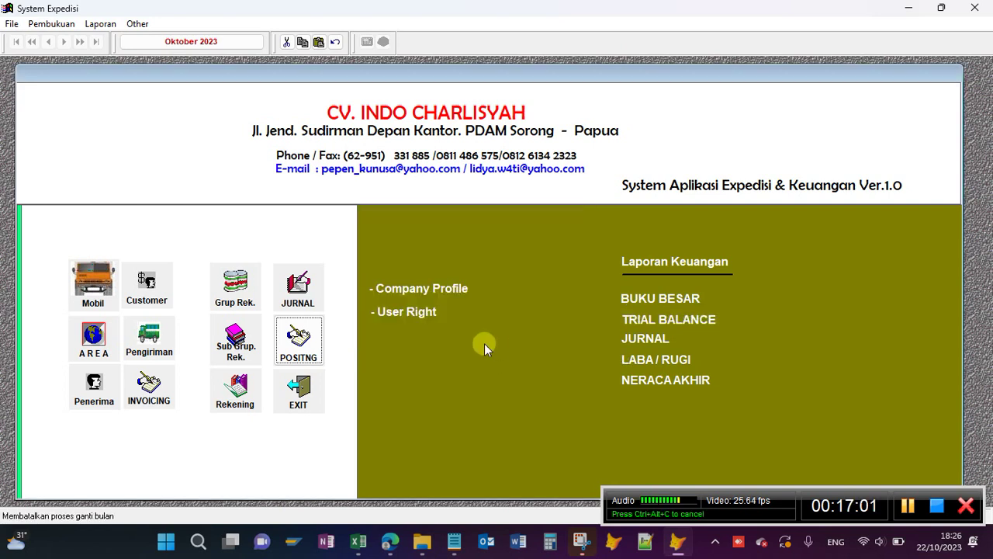
Check the posting status of the Karyawan journal in the journal list, and return to the main screen.
left_click(299, 290)
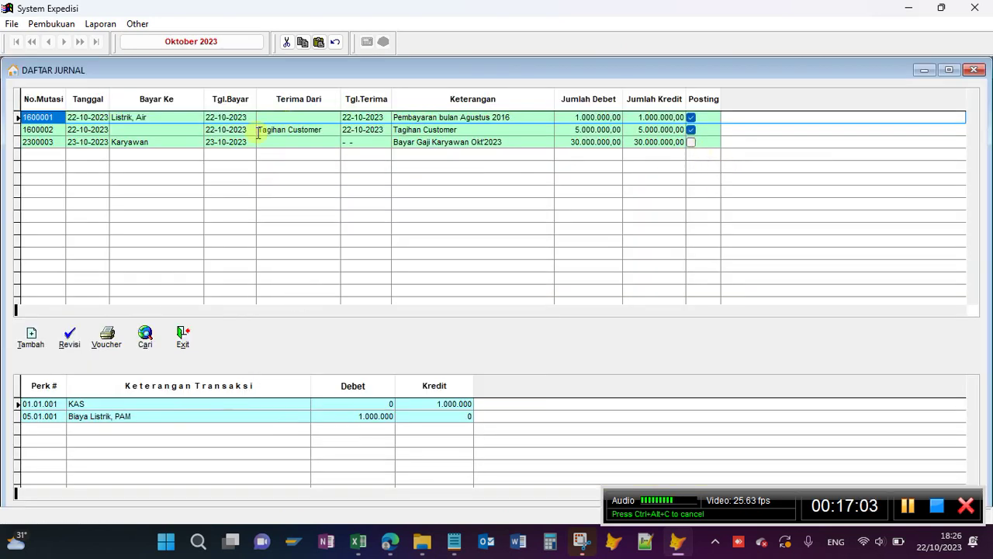
left_click(974, 69)
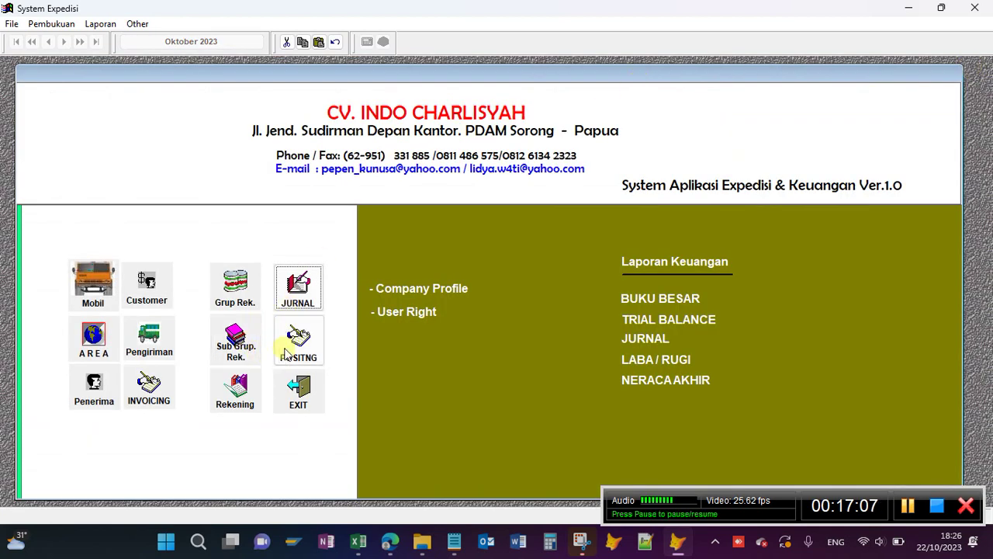
left_click(298, 303)
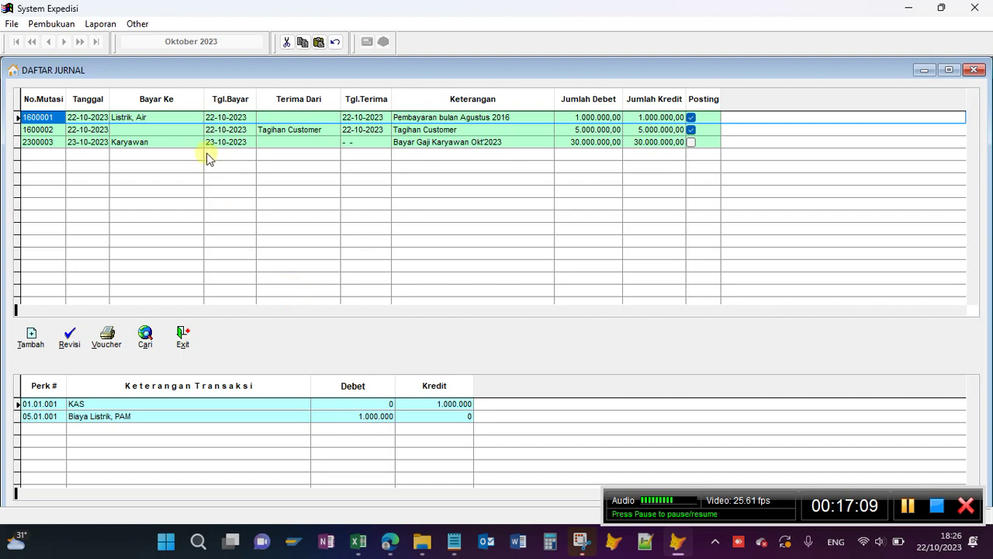
left_click(183, 338)
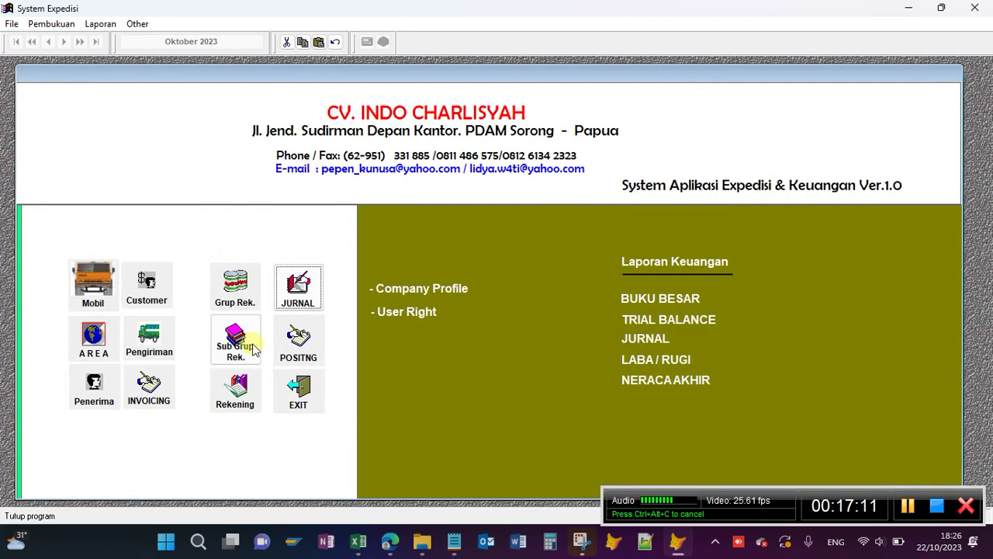
Post the journals with an end date that covers the 23-10-2023 Karyawan journal, and check its posting status in the journal list.
left_click(304, 361)
left_click(489, 287)
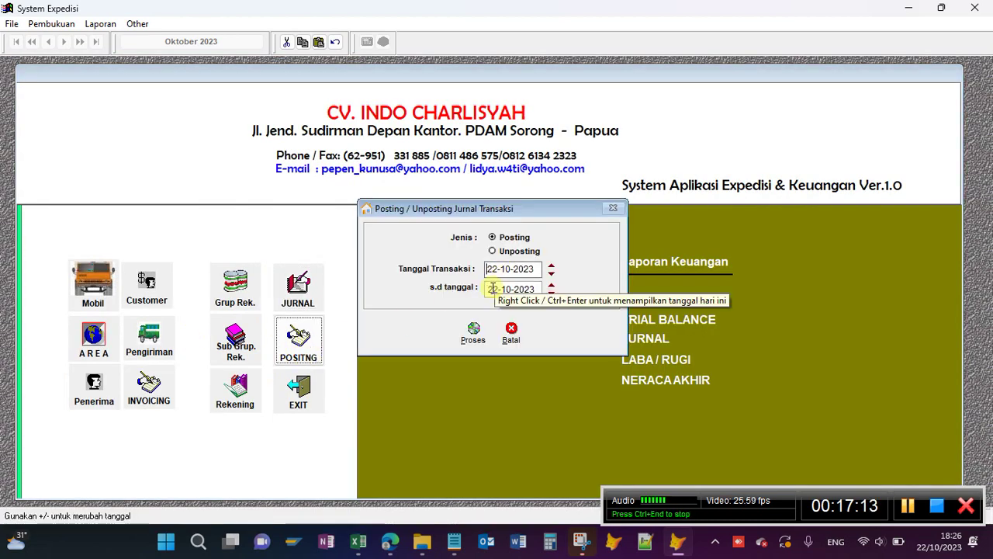
left_click(551, 293)
left_click(474, 332)
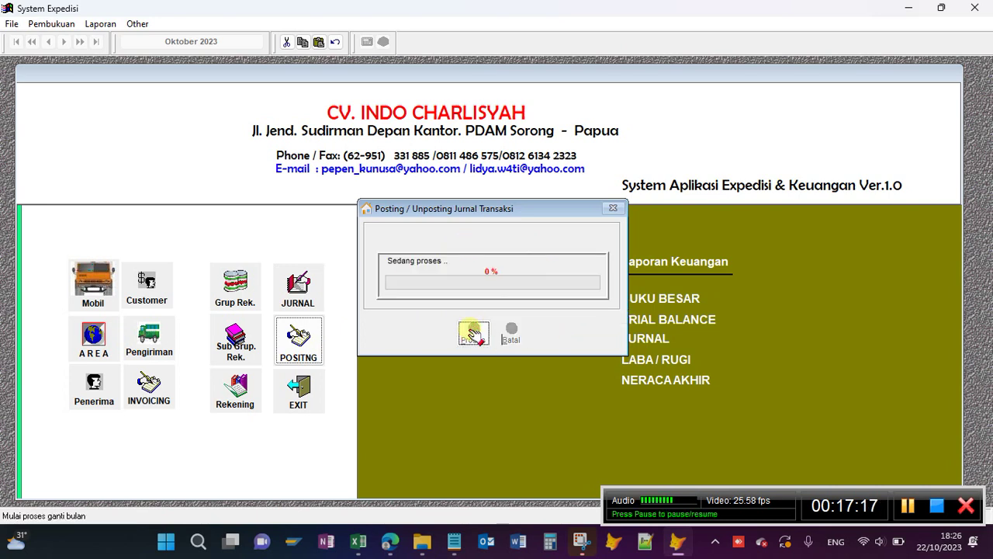
left_click(512, 332)
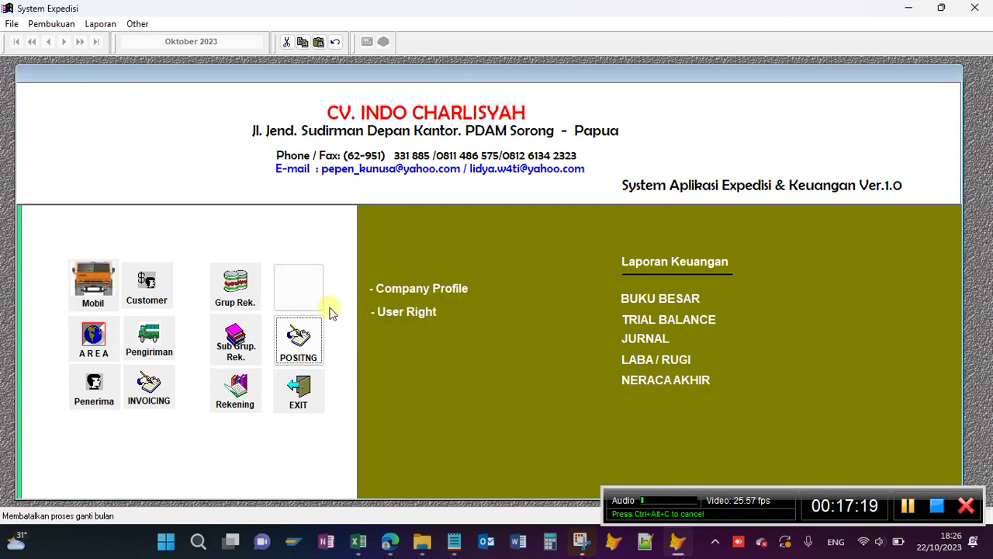
left_click(298, 295)
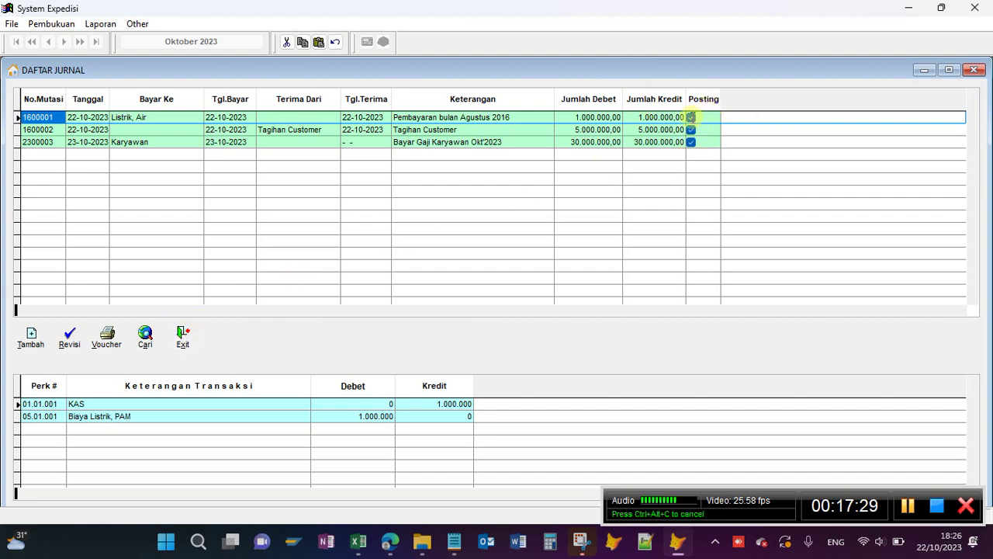
left_click(186, 345)
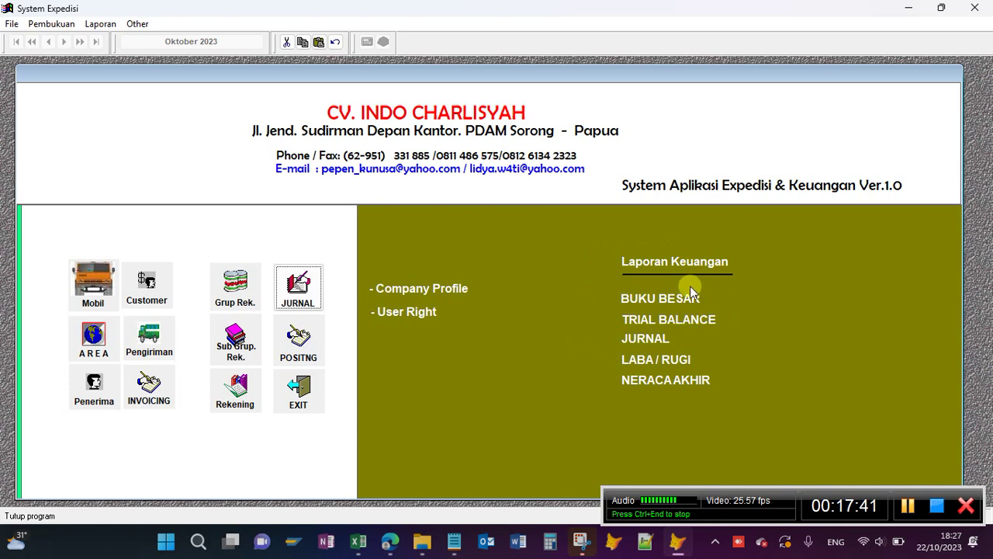
Set up the Buku Besar report for account 01.01.001 KAS dated 22-10-2023, preview it and close the preview.
left_click(635, 298)
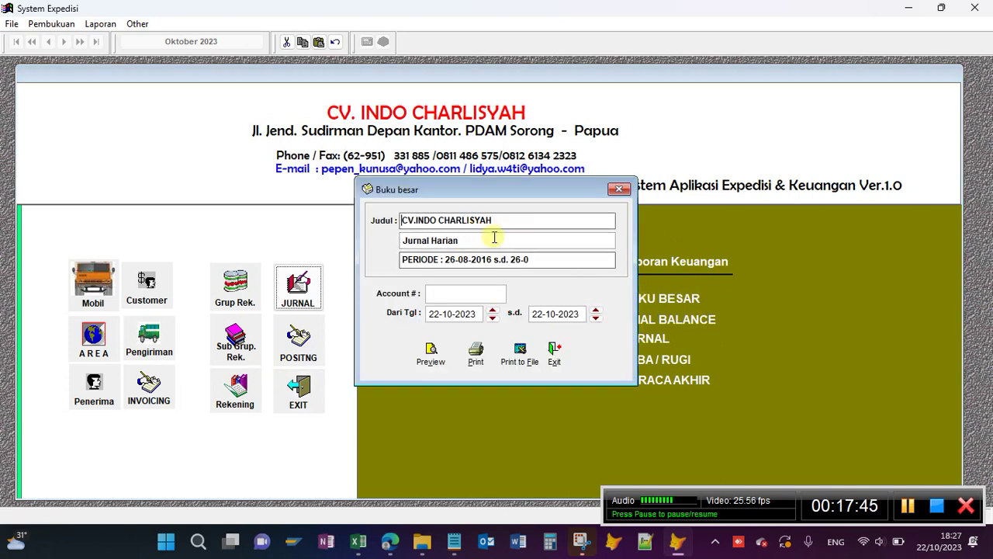
left_click(454, 293)
double_click(455, 293)
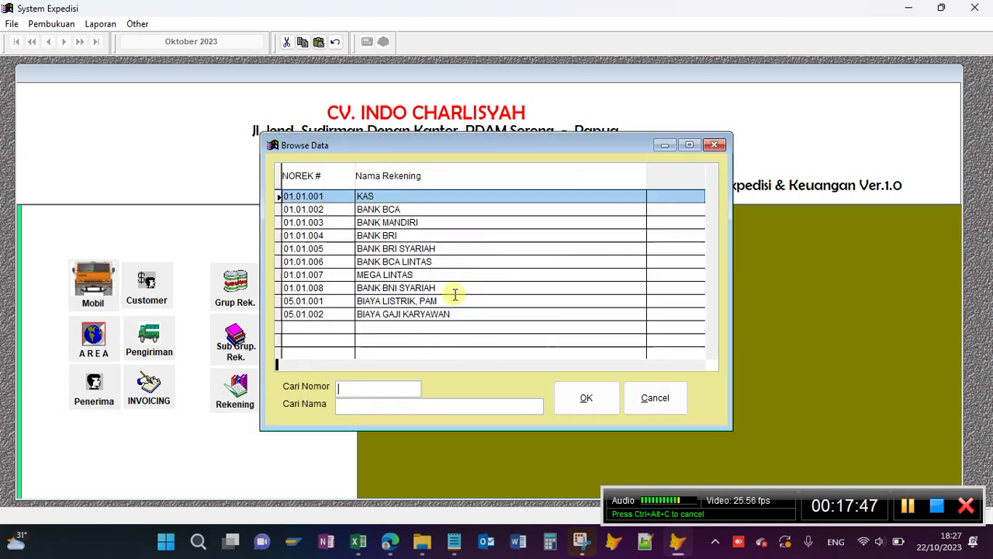
left_click(569, 397)
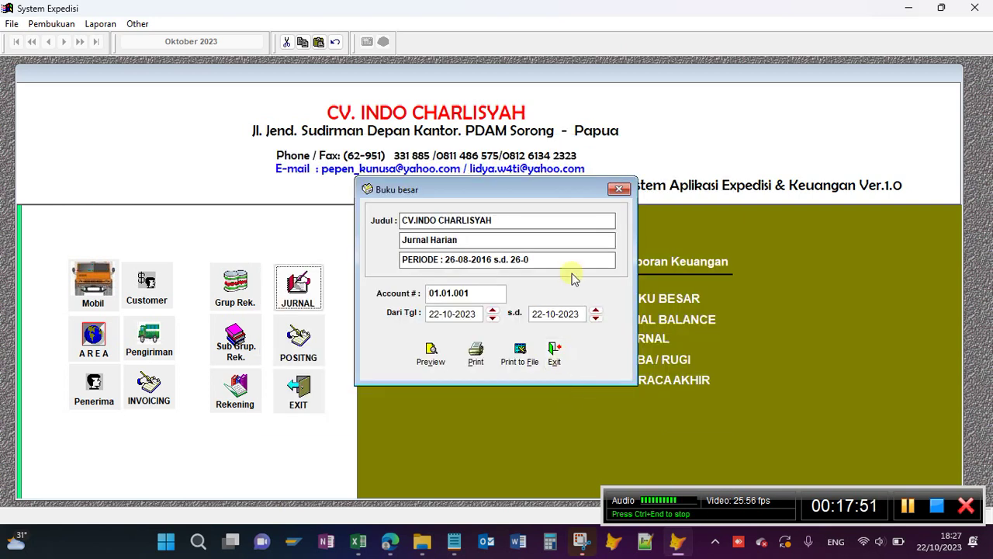
left_click_drag(539, 189, 504, 157)
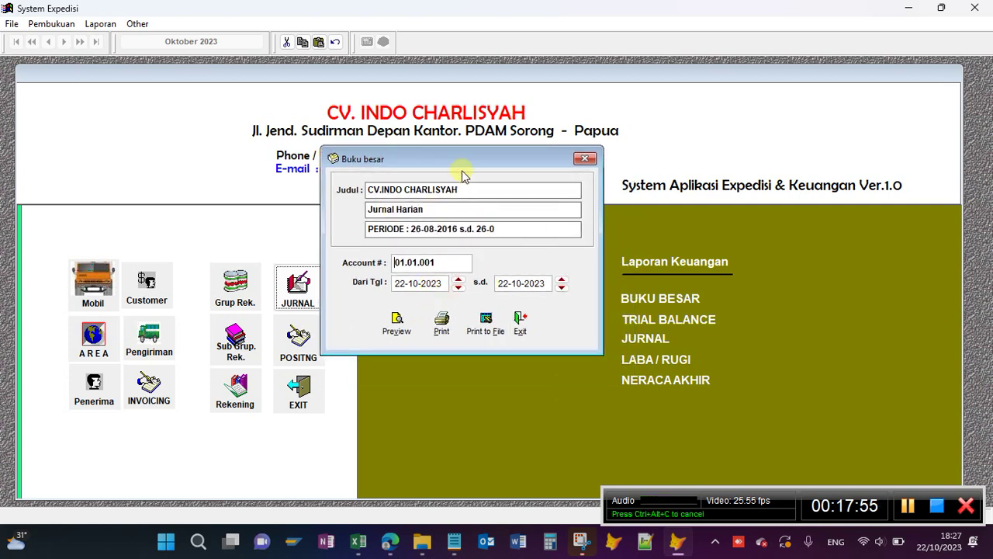
left_click(396, 323)
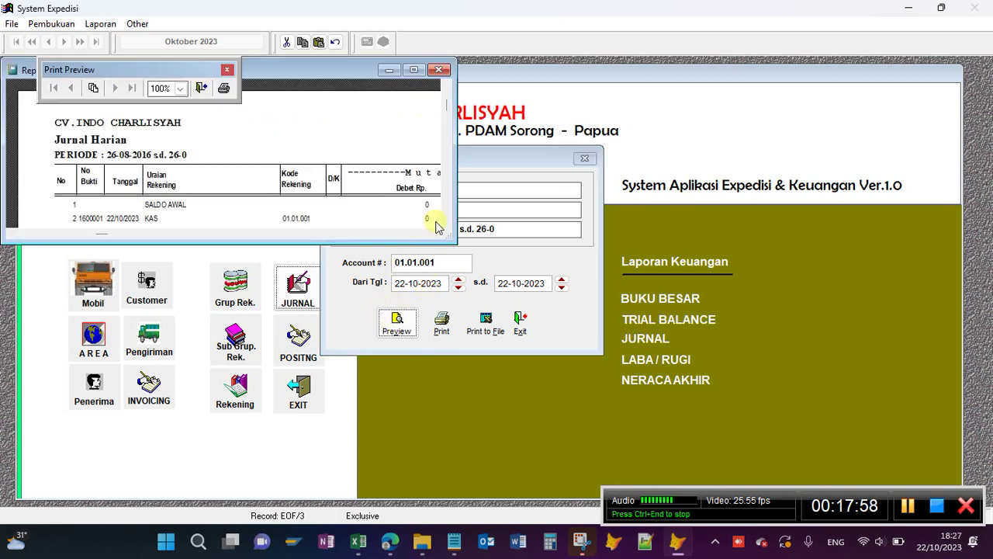
left_click(439, 69)
Set the Buku Besar end date to 23-10-2023 and preview the KAS ledger at full window size.
left_click(503, 284)
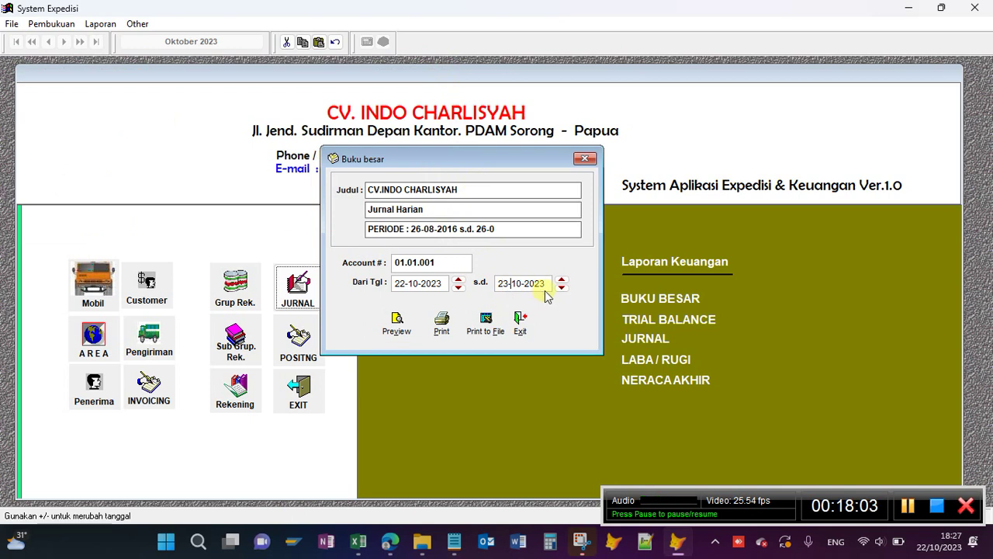
left_click(396, 320)
double_click(415, 71)
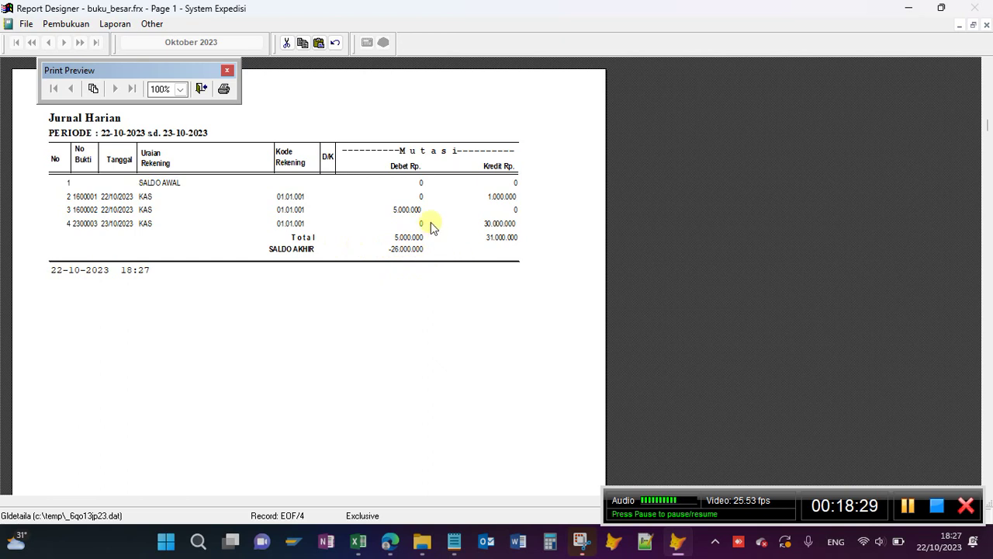
Exit the Buku Besar report, and preview the Trial Balance dated 23-10-2023 at full window size before closing that report.
left_click(987, 25)
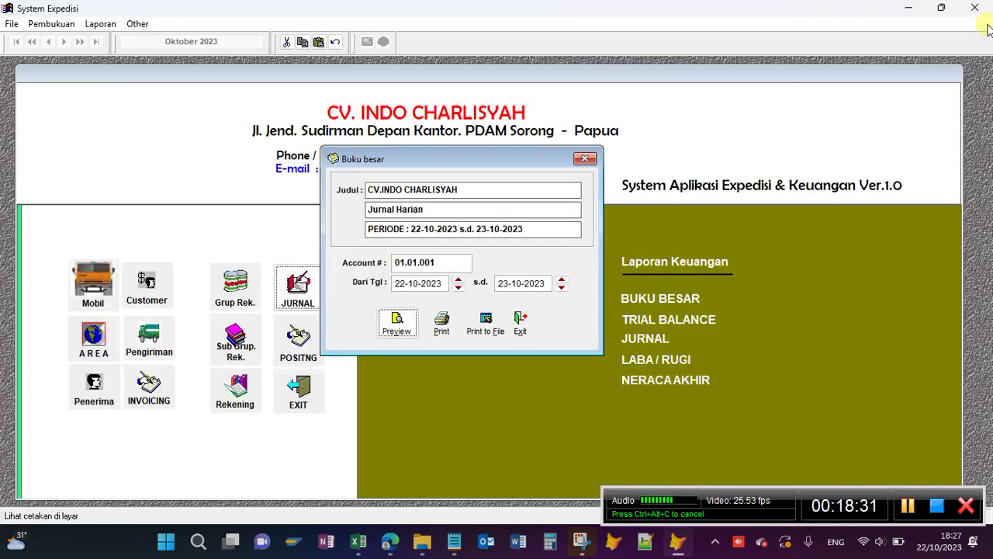
left_click(520, 320)
left_click(681, 319)
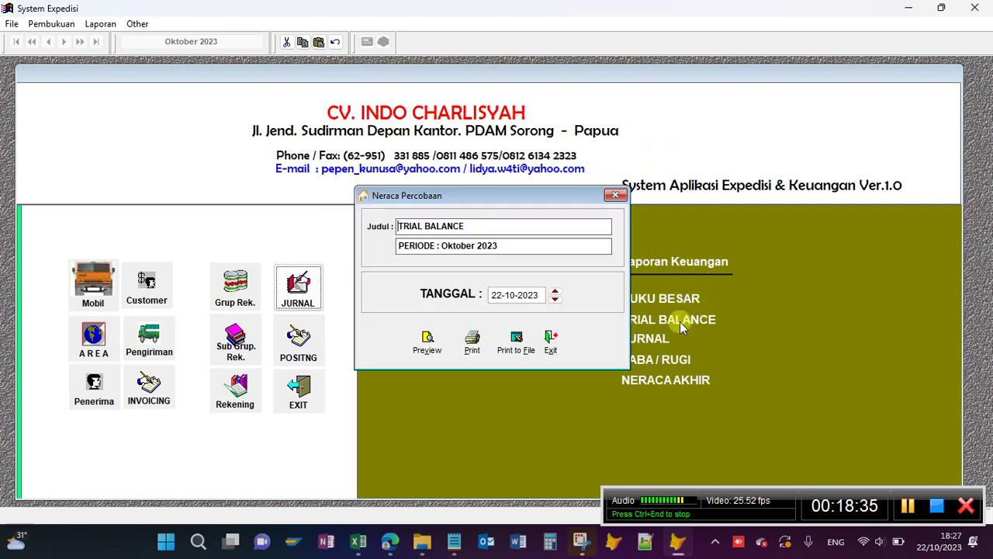
left_click(505, 295)
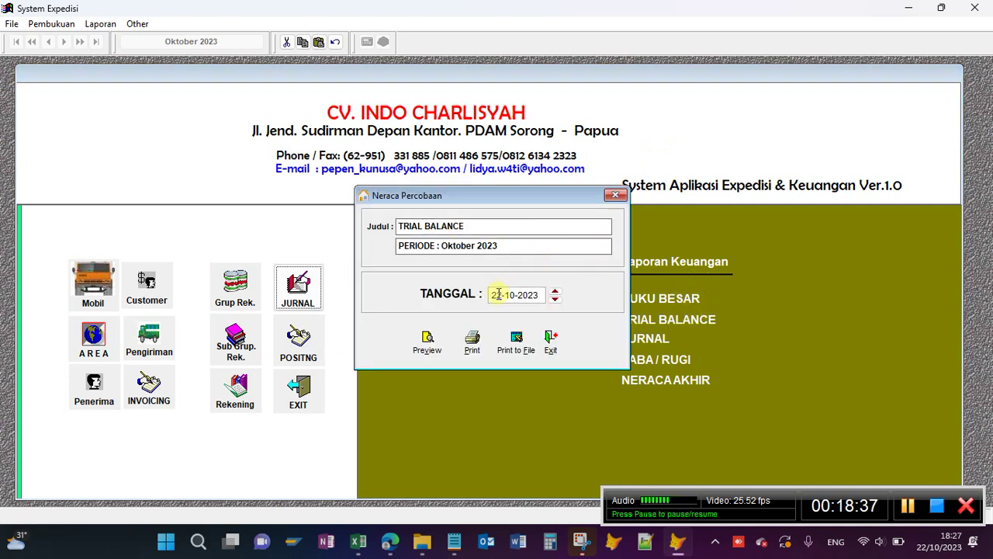
left_click(427, 341)
left_click(414, 75)
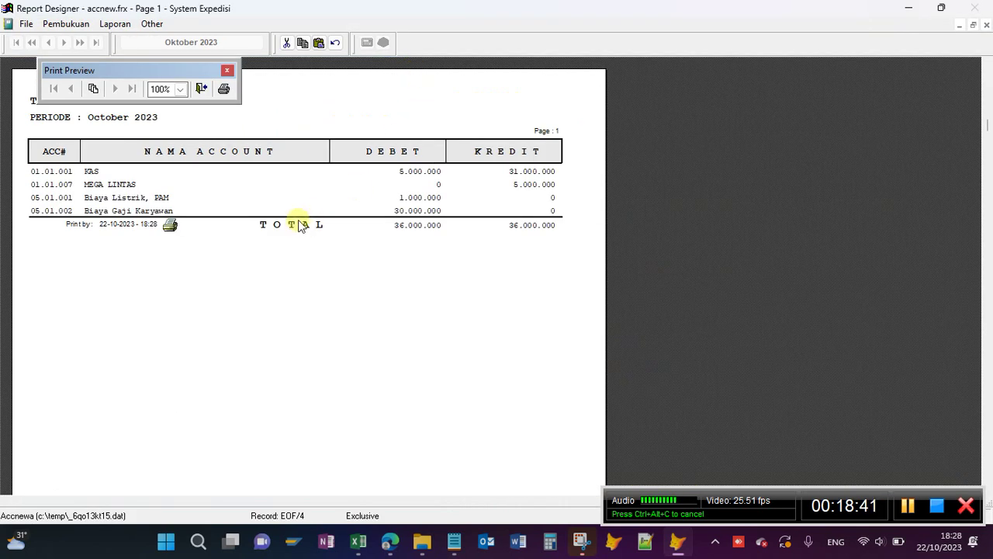
left_click(226, 70)
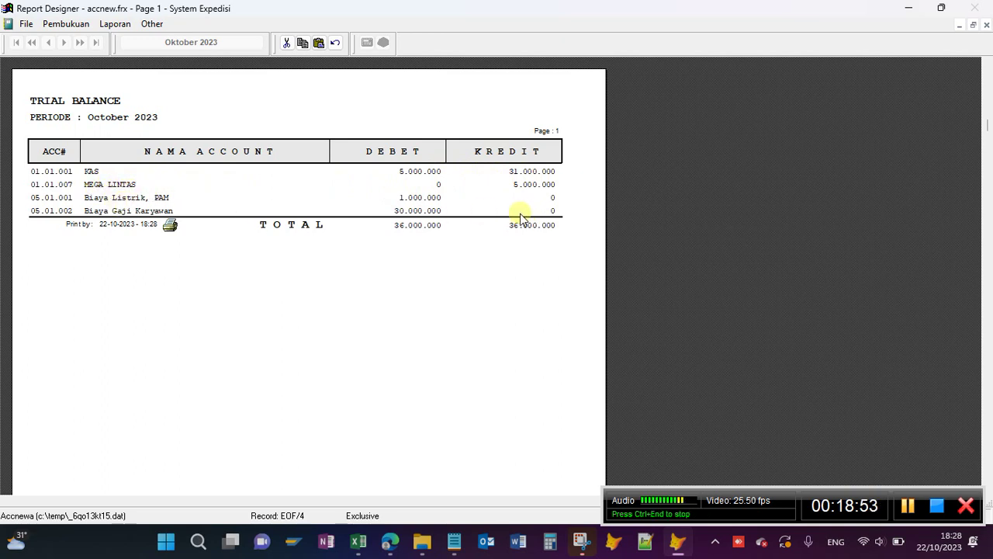
left_click(987, 25)
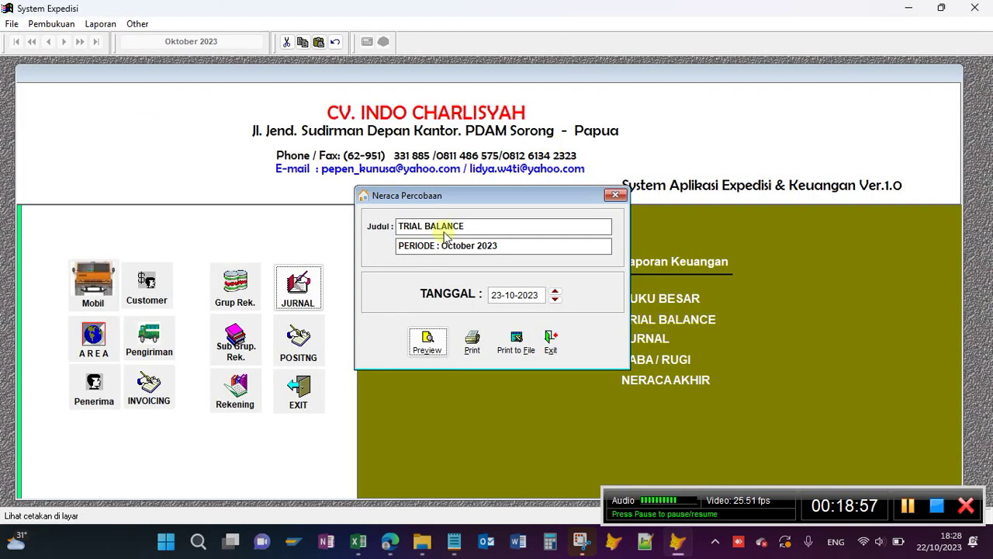
left_click(553, 342)
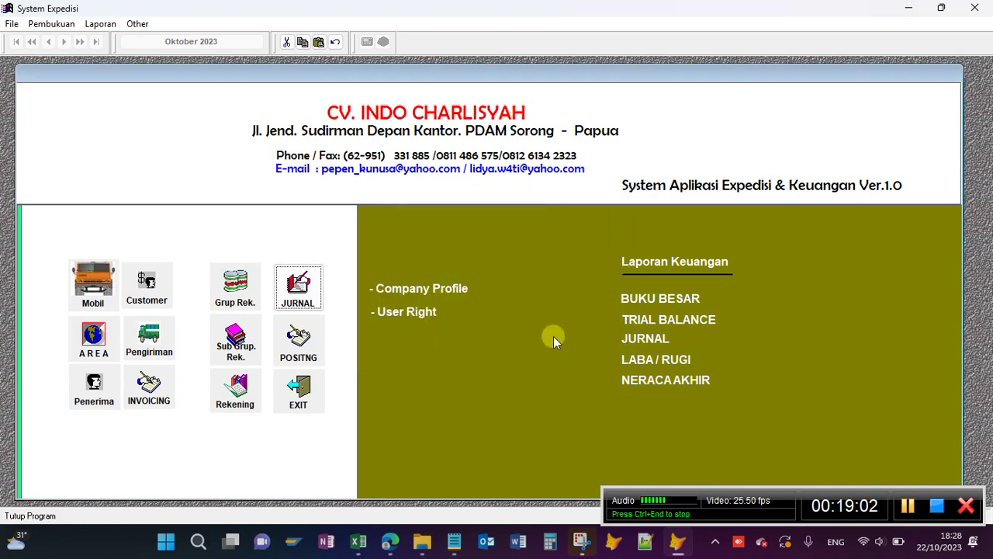
Preview the Jurnal report for 22-10-2023 to 23-10-2023 at full window size, and close the report.
left_click(630, 339)
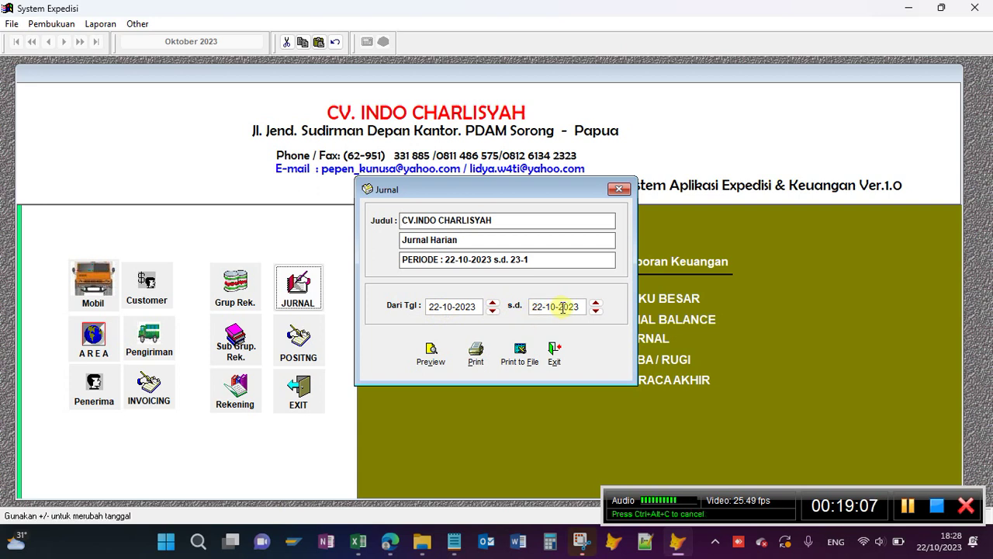
left_click(431, 351)
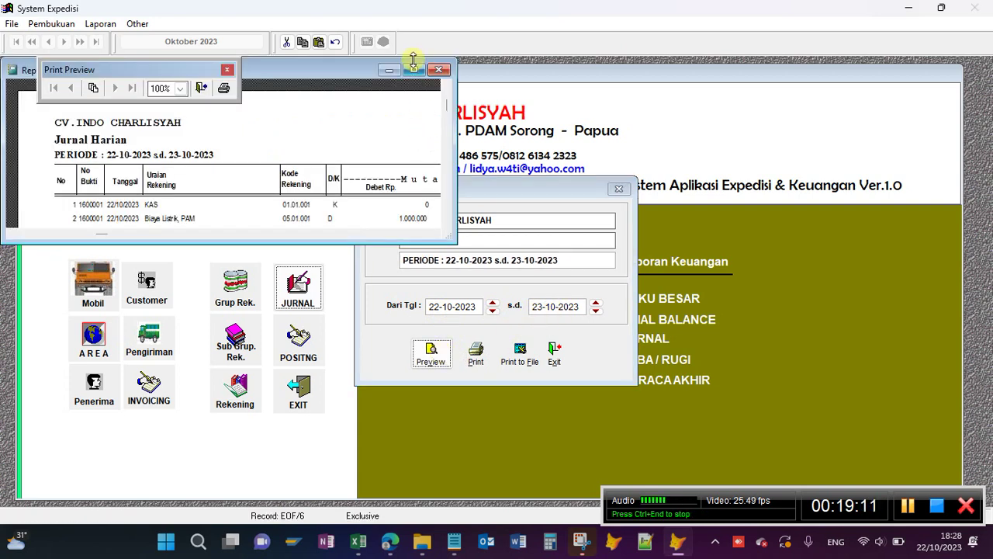
left_click(414, 69)
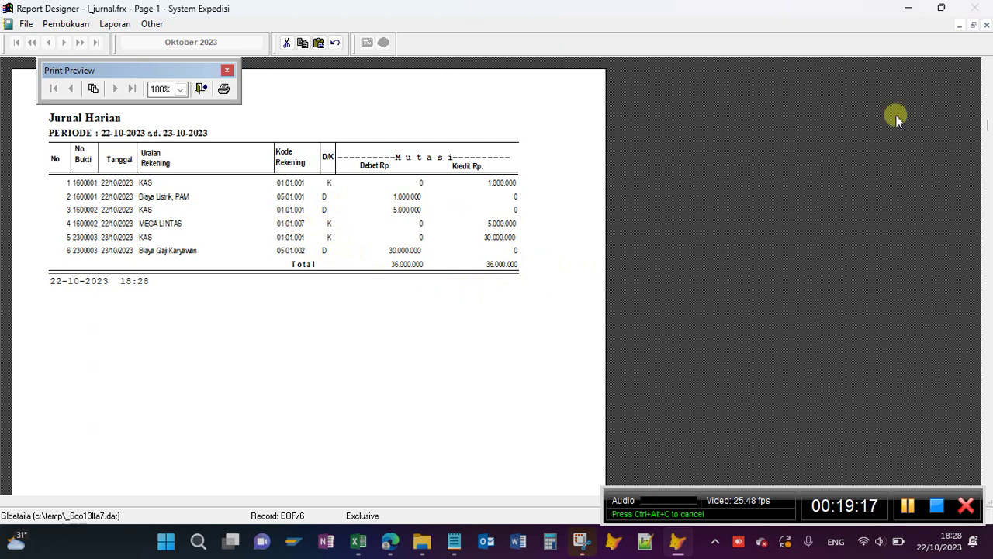
left_click(987, 25)
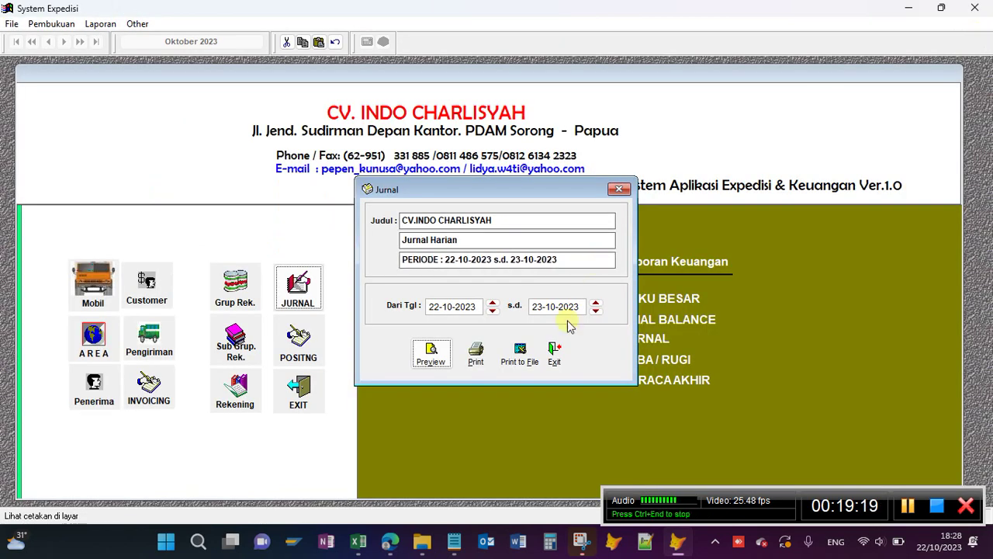
left_click(557, 348)
Preview the Laba/Rugi report for Oktober 2023 at full window size, and close the report.
left_click(659, 357)
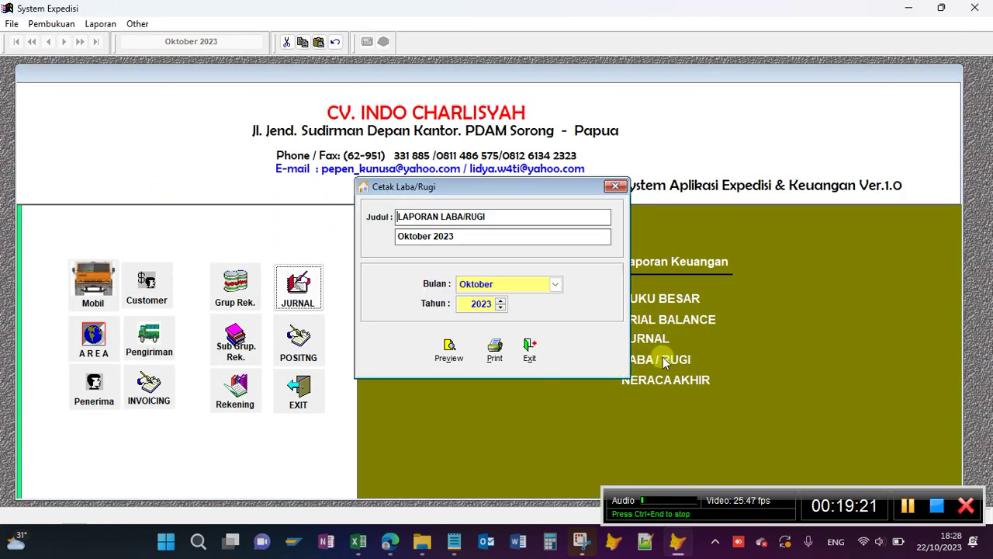
left_click(450, 348)
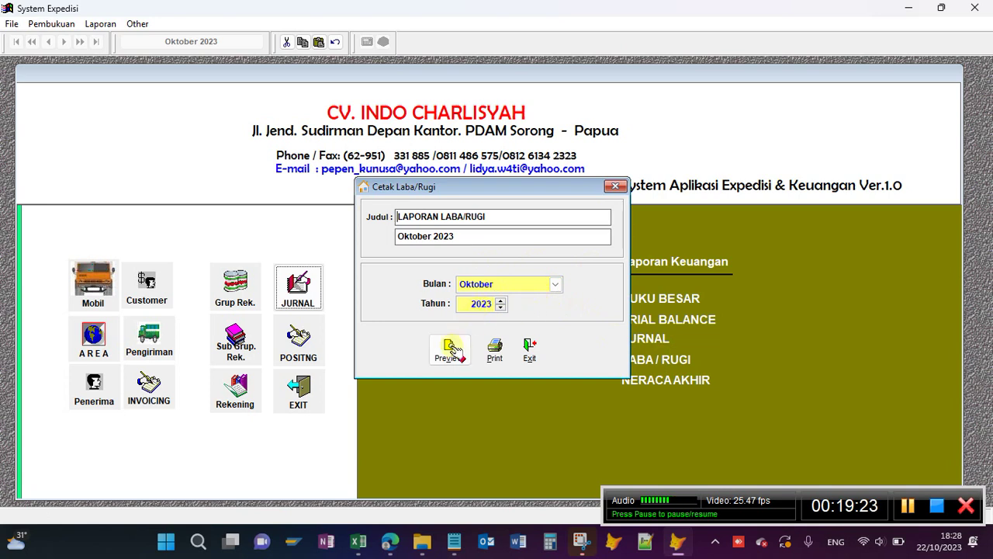
left_click(413, 69)
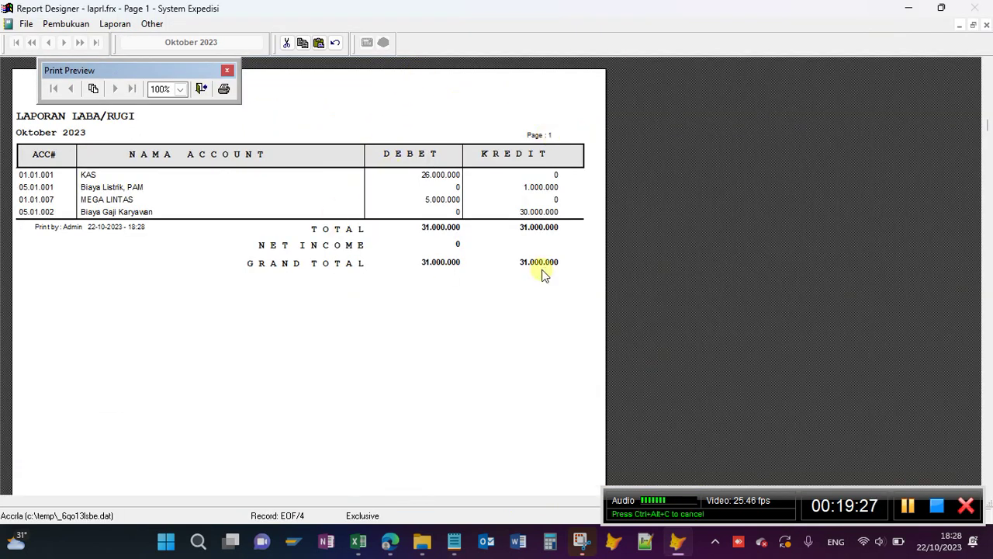
left_click(987, 25)
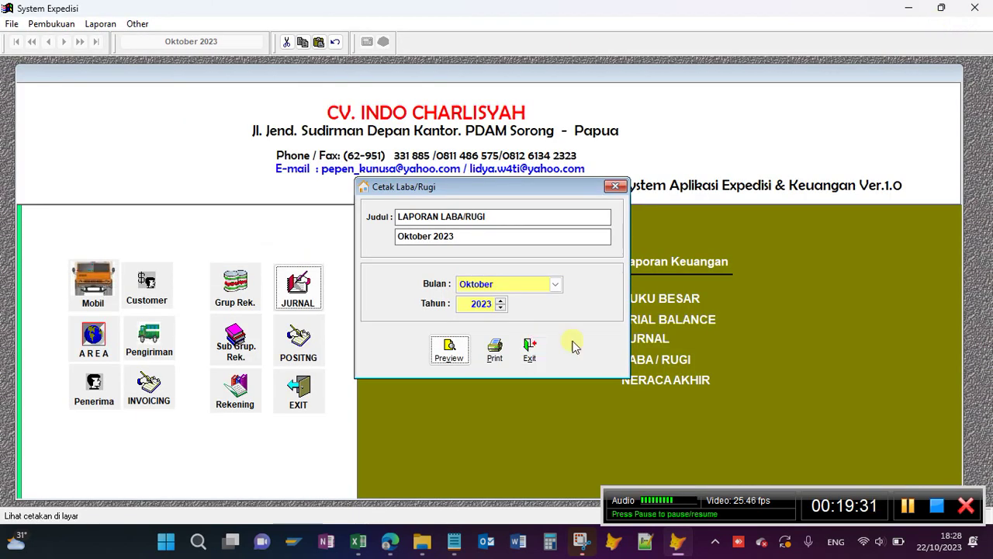
left_click(533, 351)
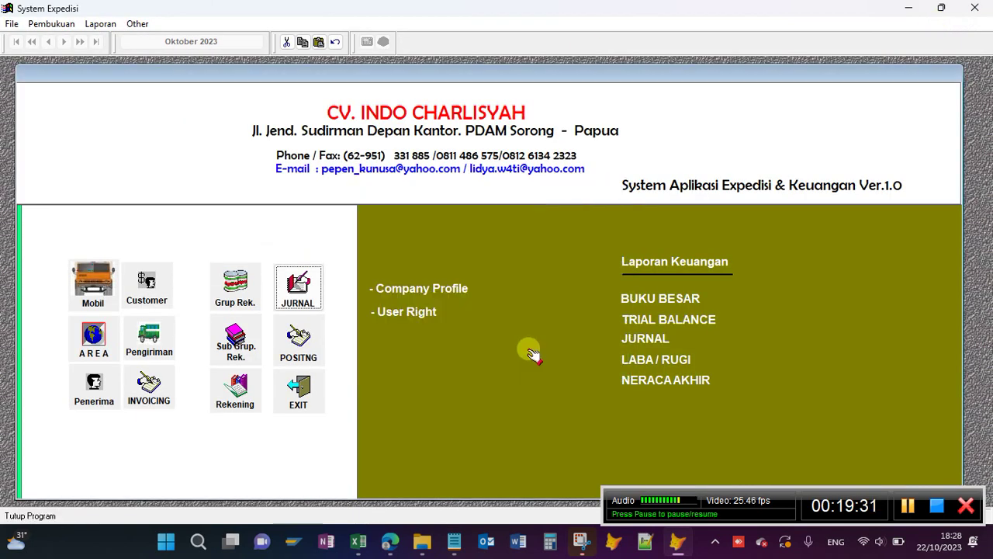
Preview the Neraca Akhir report for Oktober 2023 at full window size, and close the report.
left_click(673, 378)
left_click(449, 349)
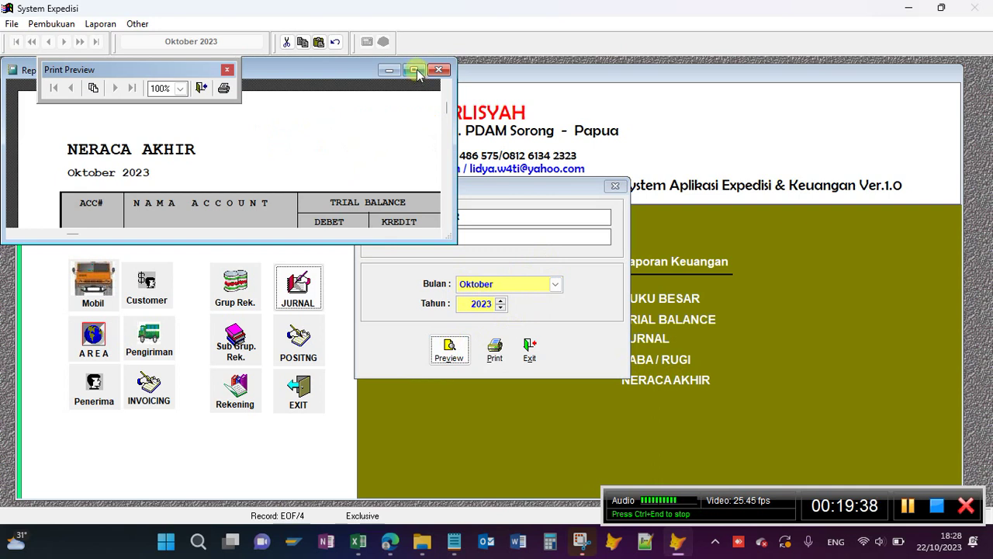
left_click(415, 70)
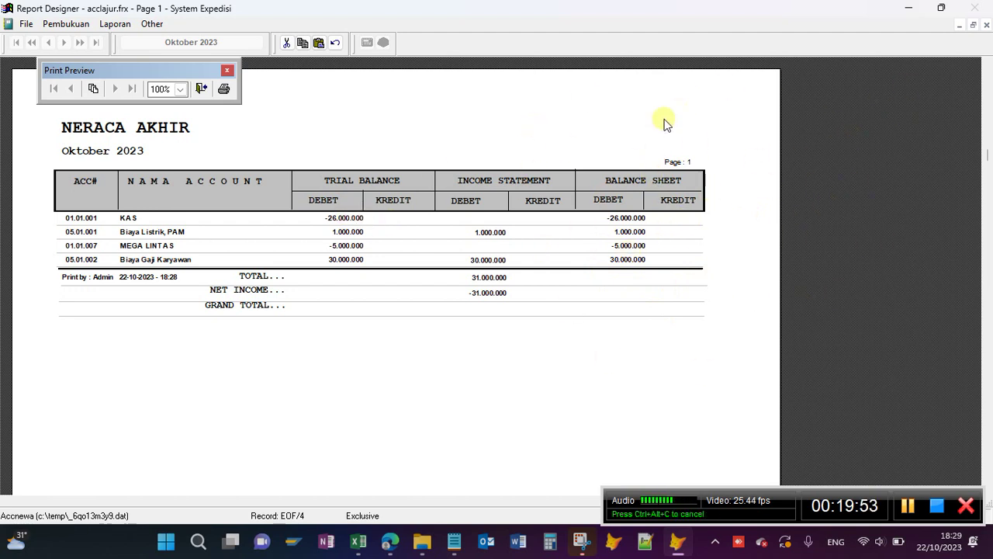
left_click(987, 26)
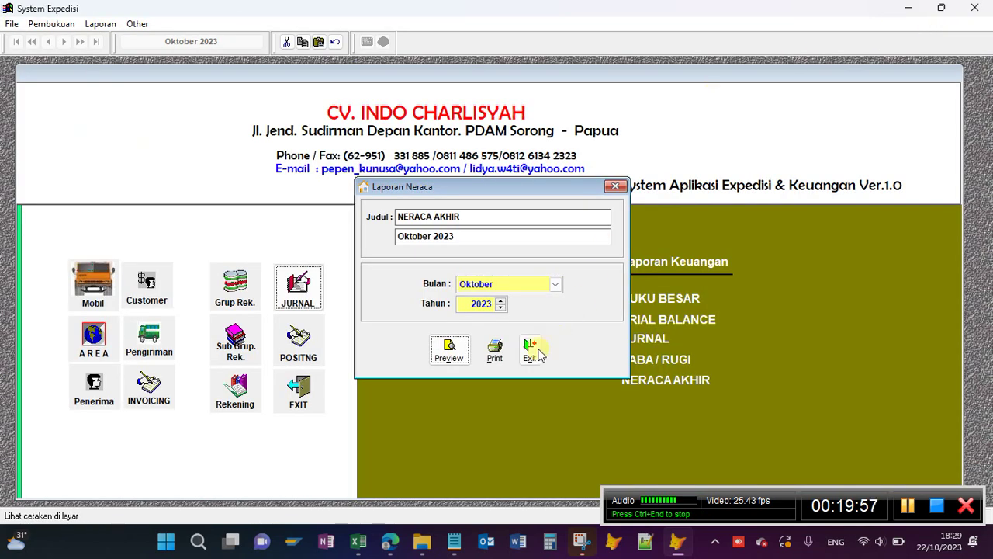
left_click(534, 351)
Preview the Buku Besar report of account 01.01.001 KAS for 22-10-2023 only, and close the preview.
left_click(656, 296)
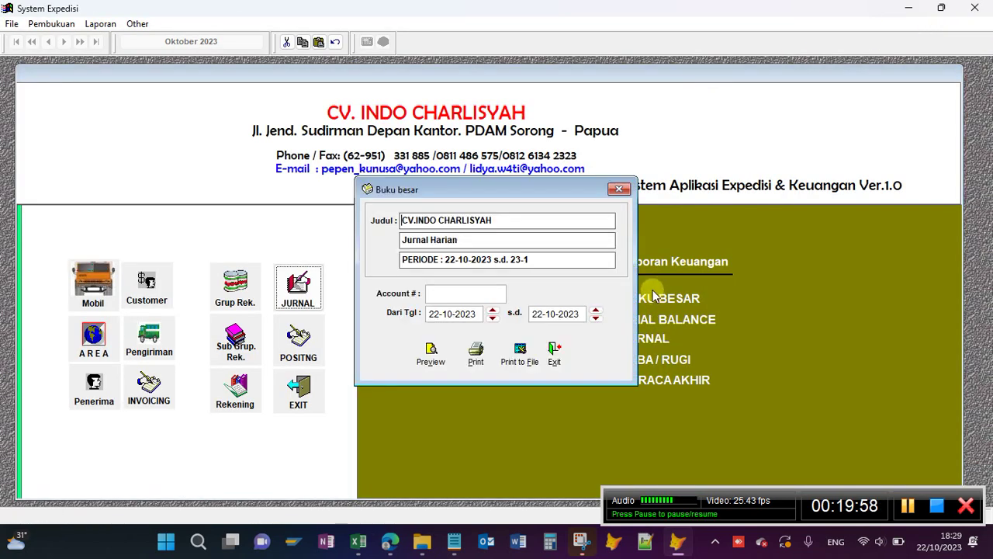
double_click(438, 291)
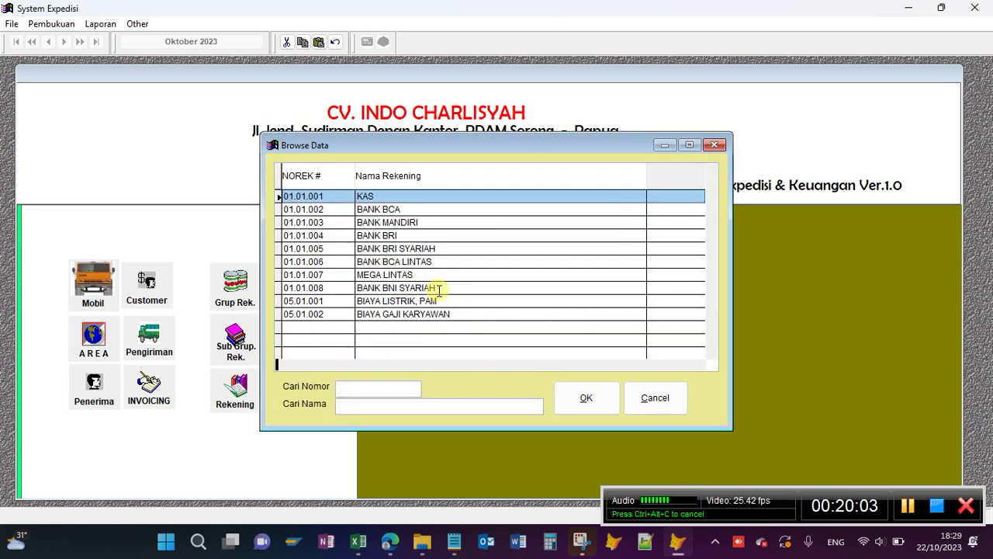
left_click(587, 399)
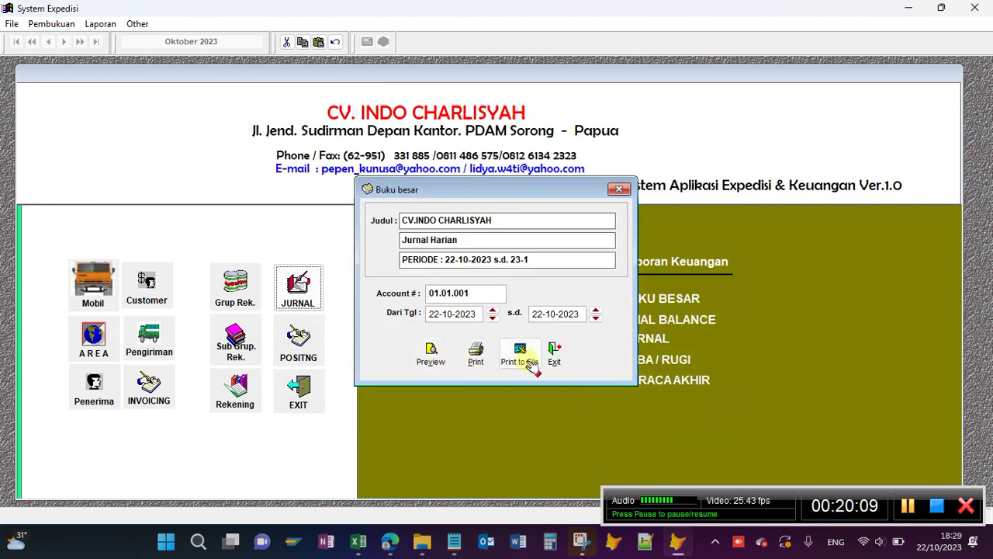
left_click(434, 355)
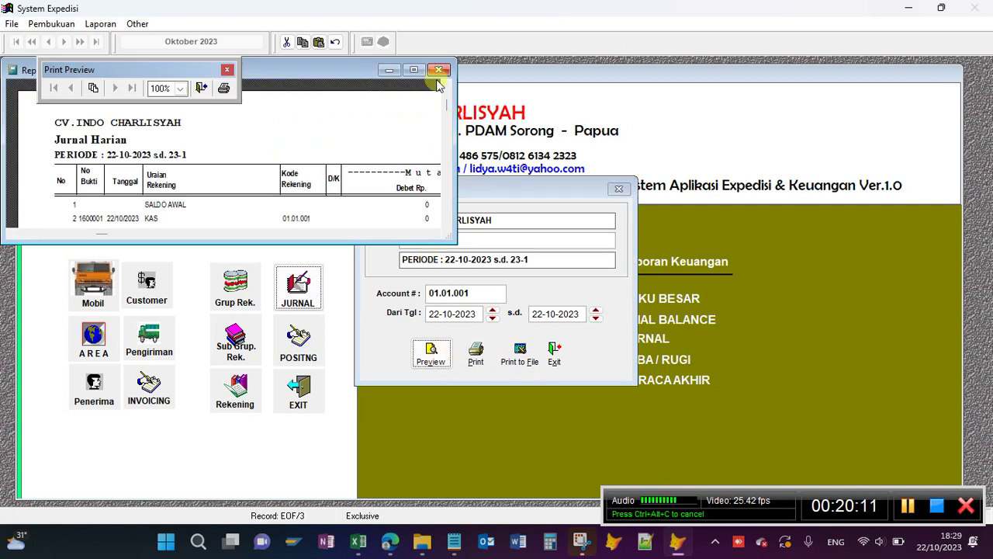
left_click(417, 70)
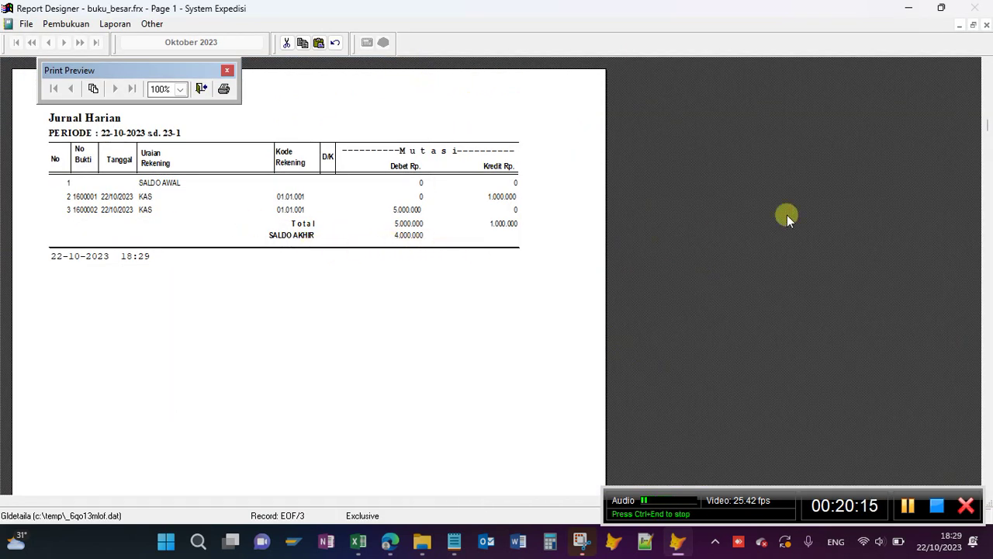
left_click(987, 26)
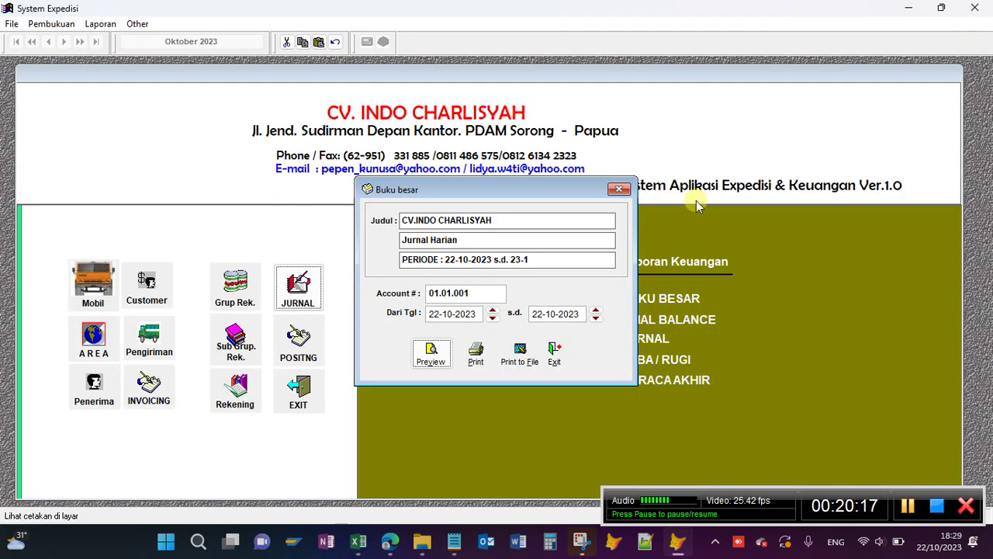
Extend the Buku Besar end date to 23-10-2023, preview the KAS ledger again, and exit the report.
left_click(537, 314)
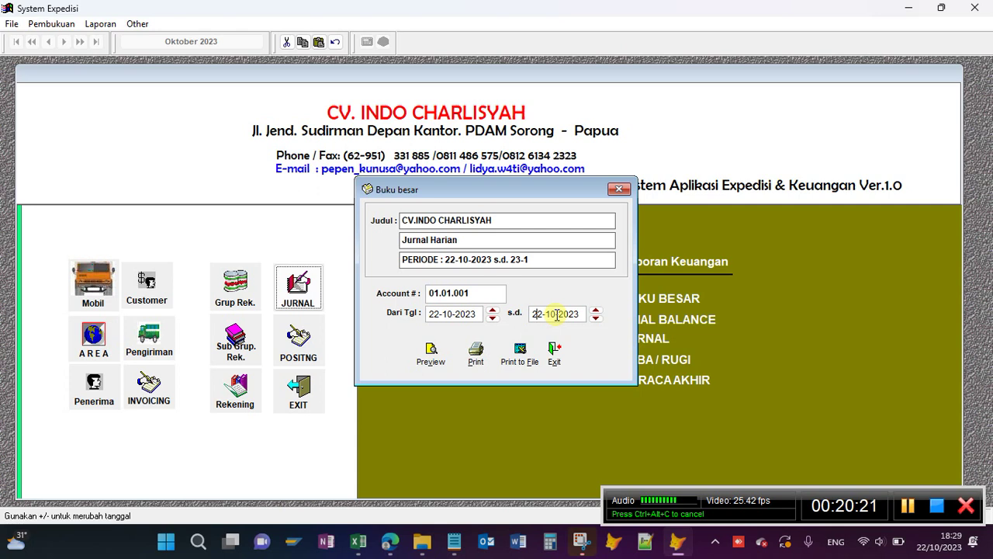
left_click(416, 363)
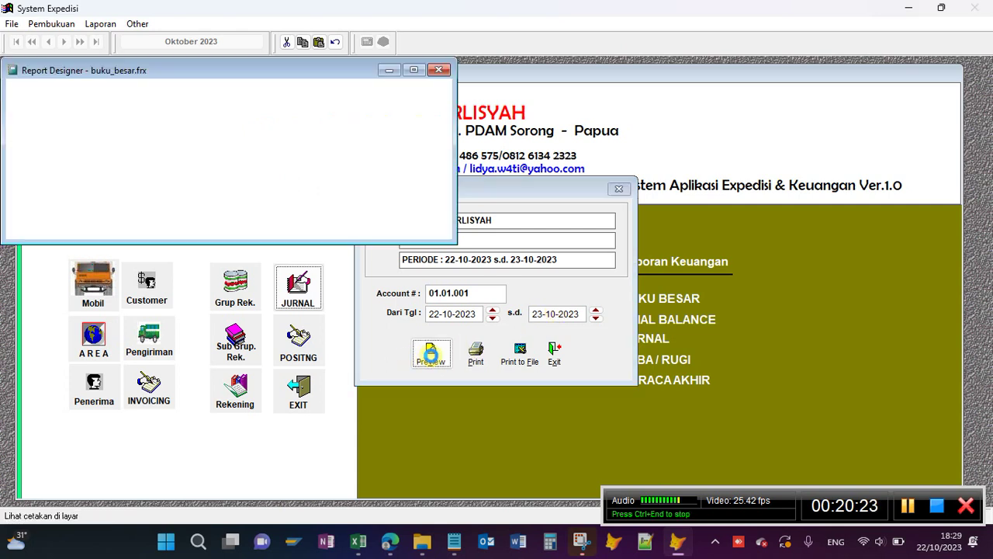
left_click(412, 68)
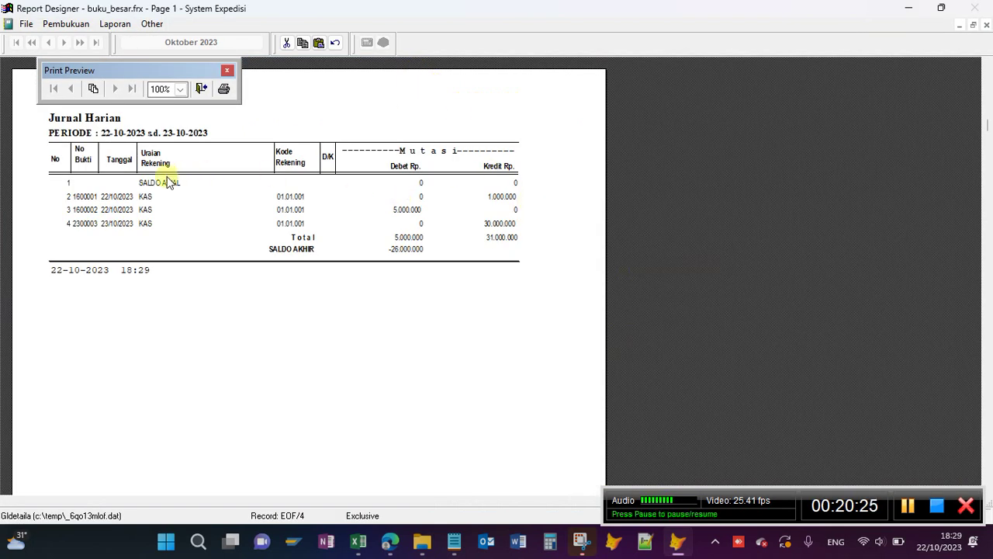
left_click(985, 27)
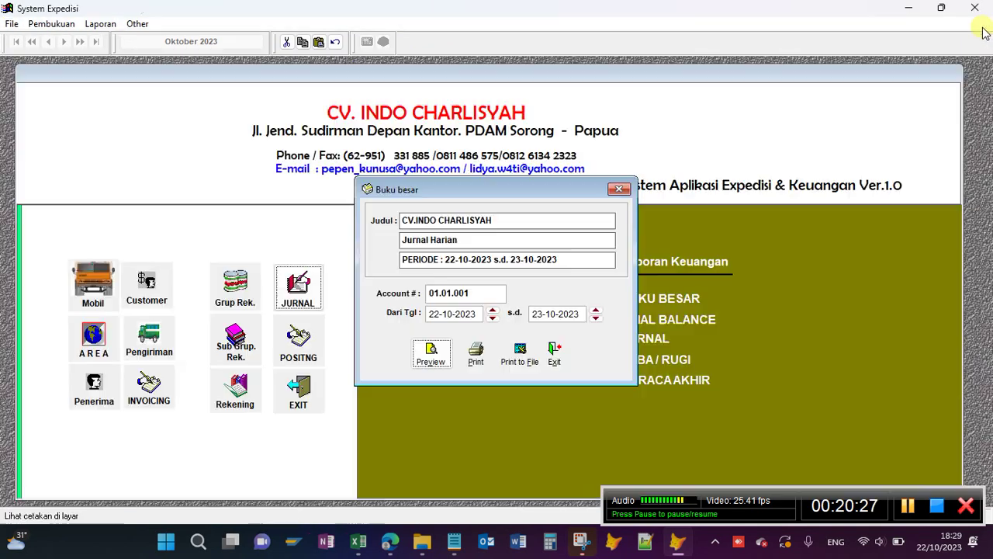
left_click(556, 357)
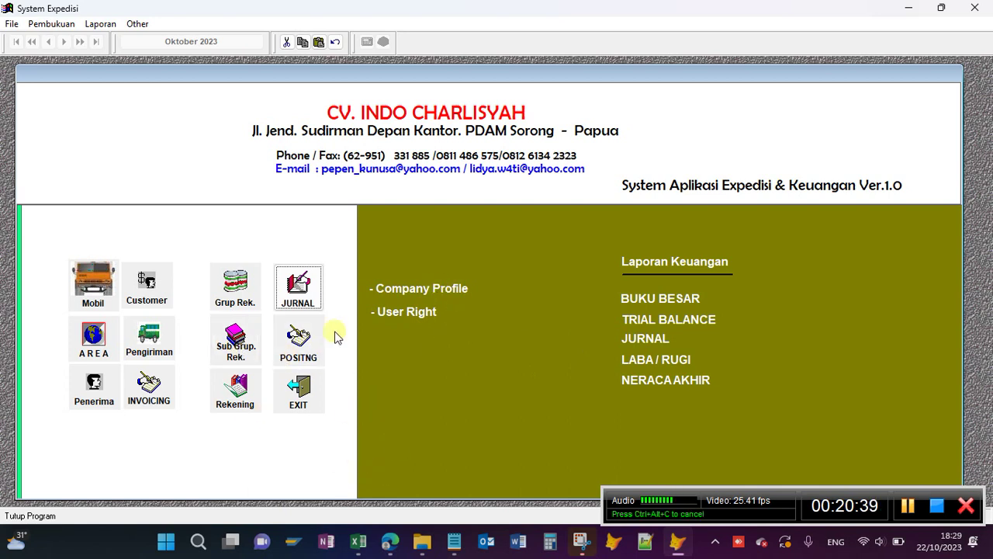
Open the journal list and view the transaction details of the Karyawan and Tagihan Customer journals.
left_click(300, 291)
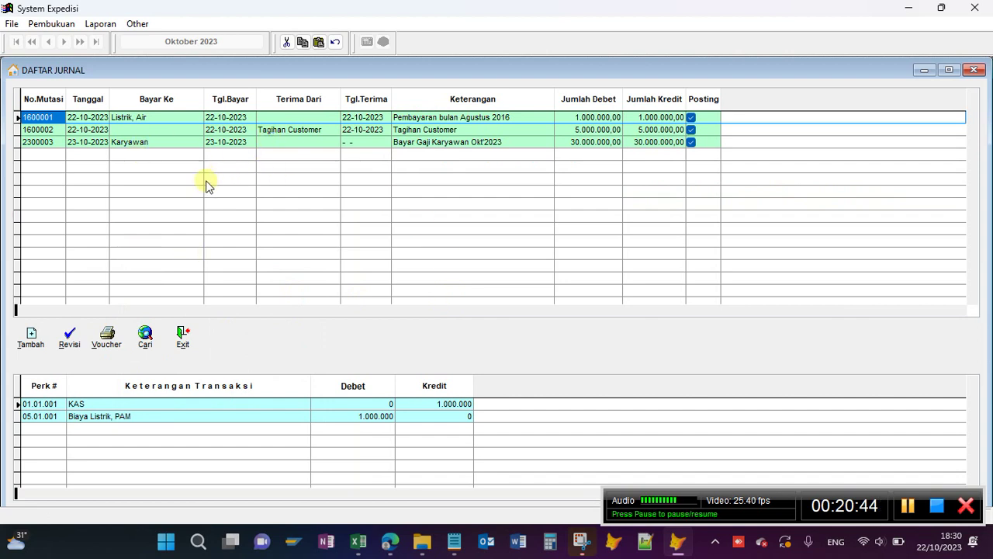
left_click(150, 142)
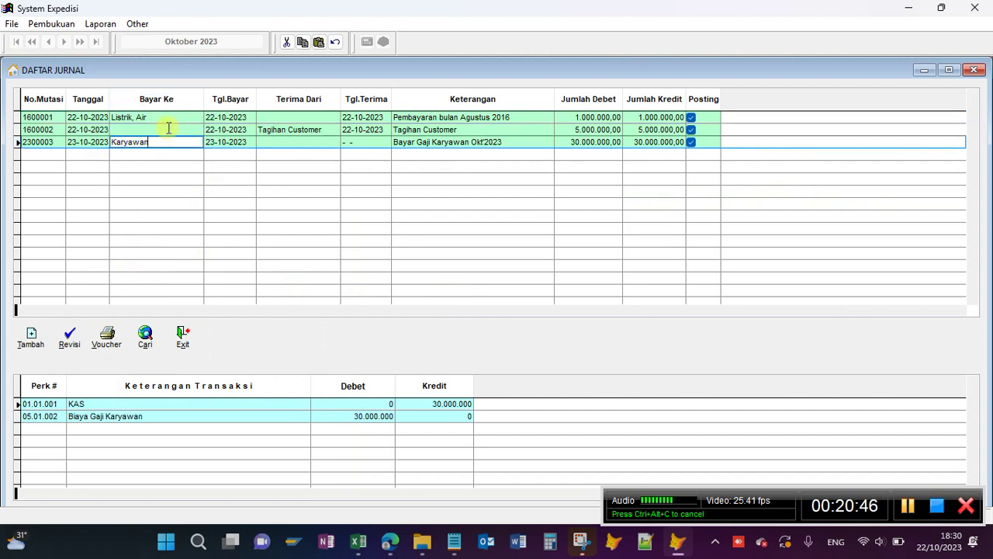
left_click(168, 130)
left_click(173, 142)
Try to revise the Listrik, Air journal 1600001 in the journal list, and dismiss the message.
left_click(174, 118)
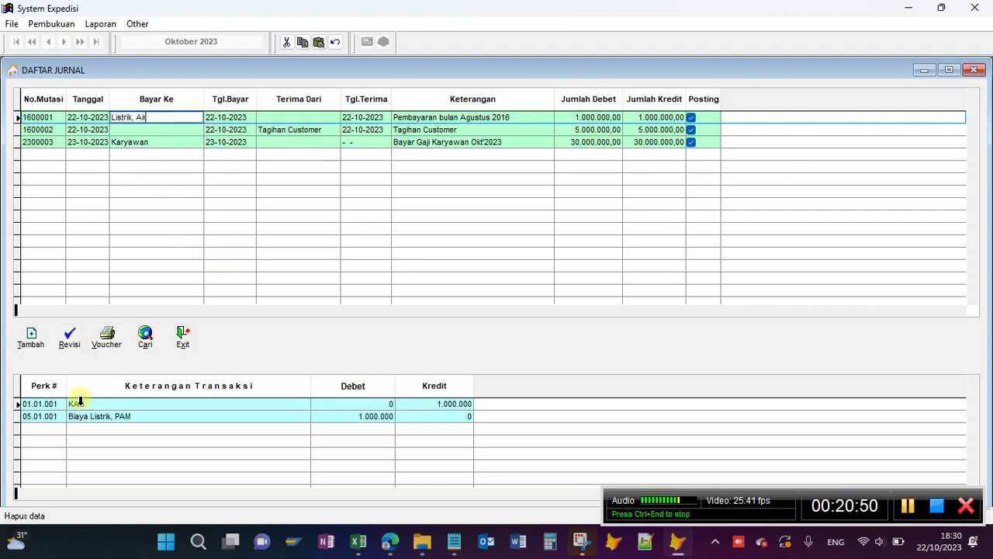
left_click(69, 344)
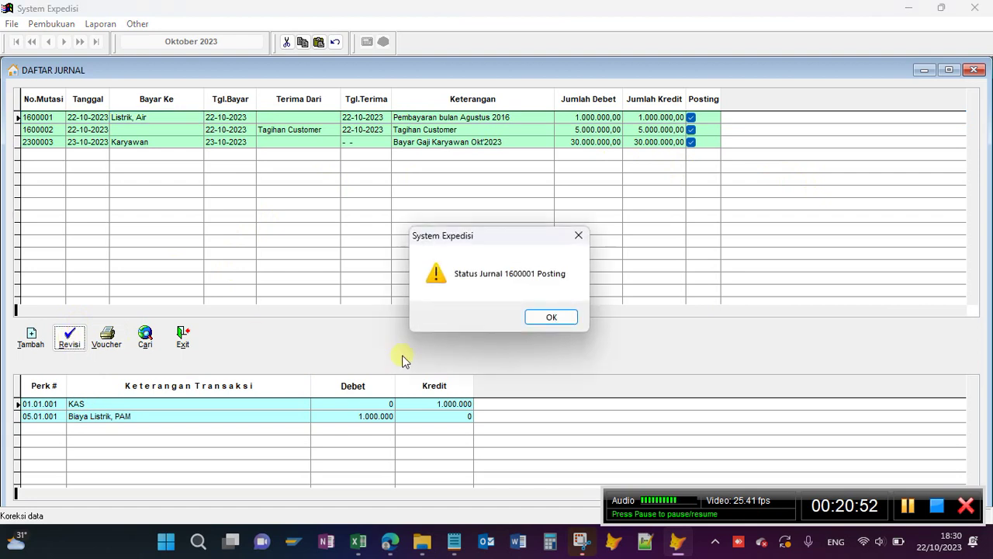
left_click(539, 315)
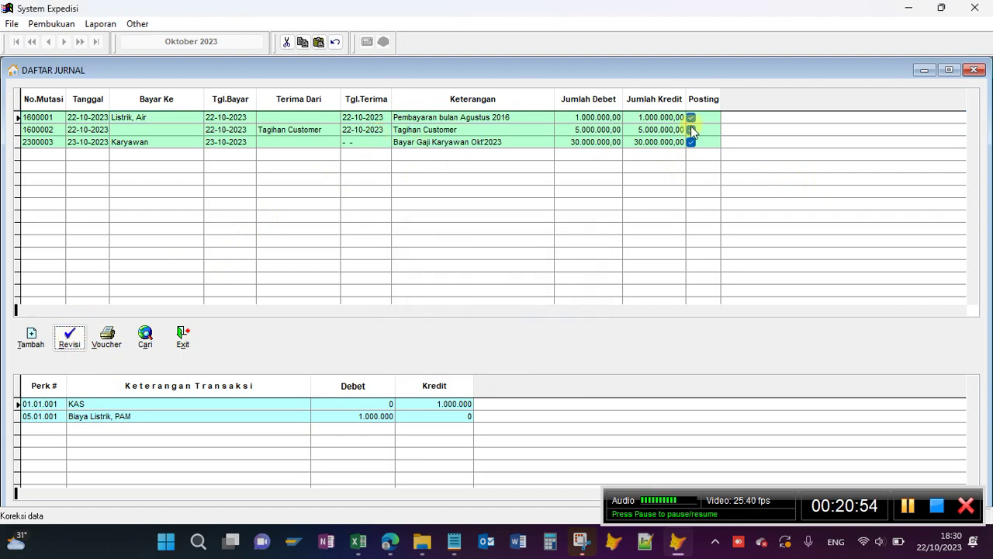
View the transaction details of the Karyawan journal dated 23-10-2023 and exit the journal list.
left_click(180, 132)
left_click(177, 142)
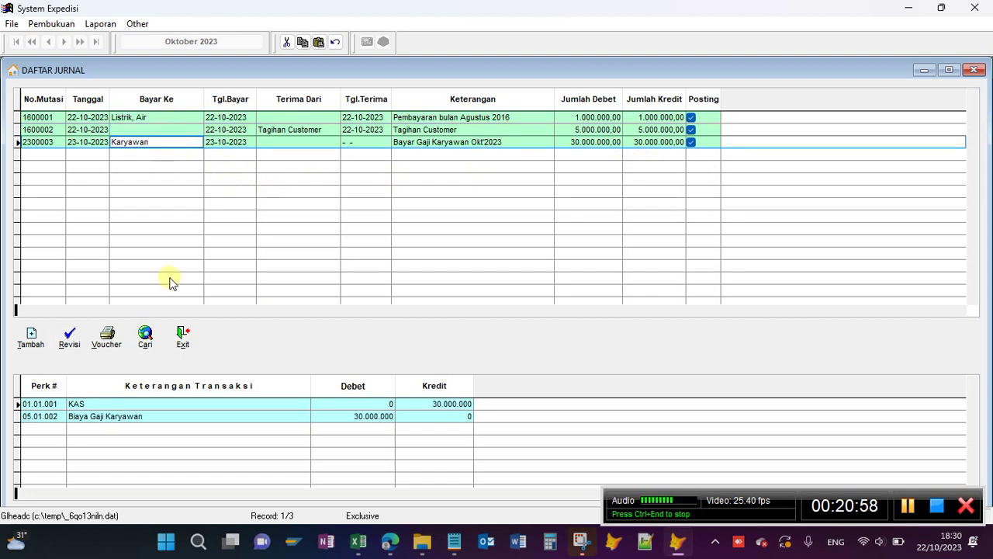
left_click(182, 341)
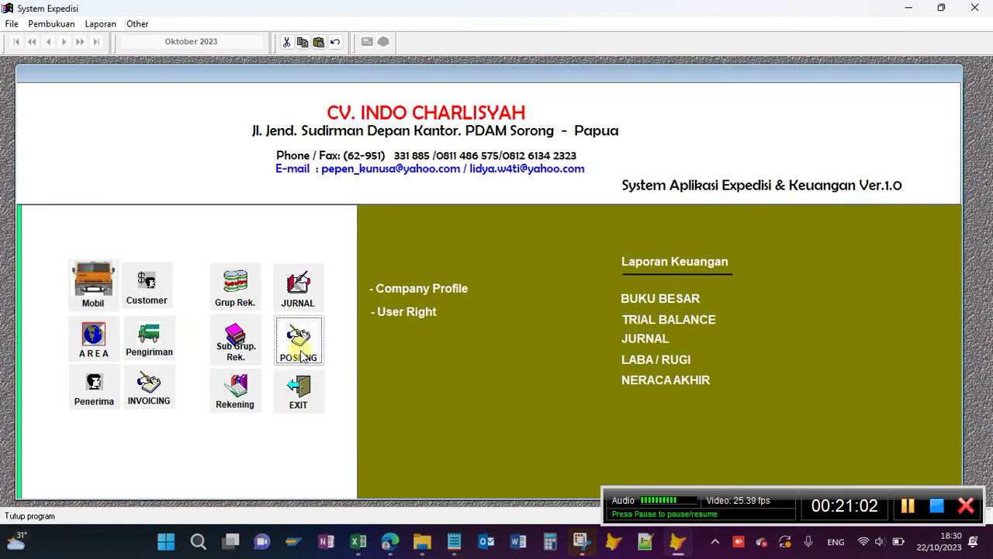
Unpost the journal transactions dated 23-10-2023 through 23-10-2023 and close the posting dialog.
left_click(302, 355)
left_click(492, 251)
left_click(492, 269)
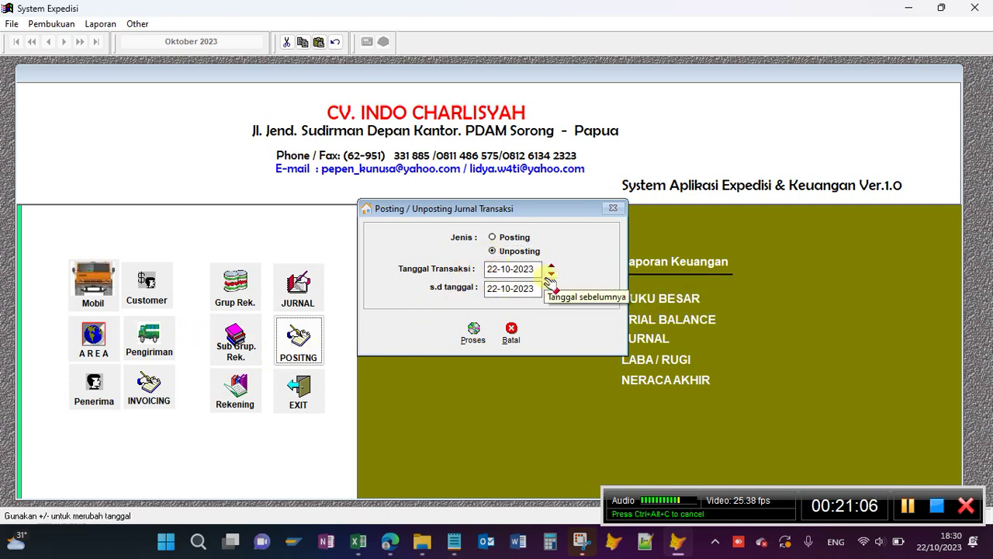
type("3")
left_click(492, 288)
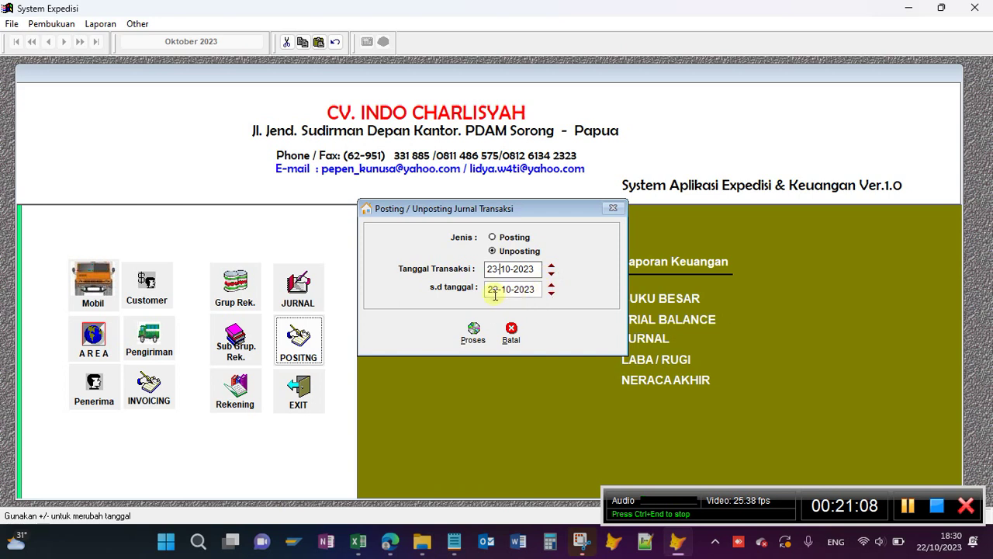
type("3")
left_click(473, 332)
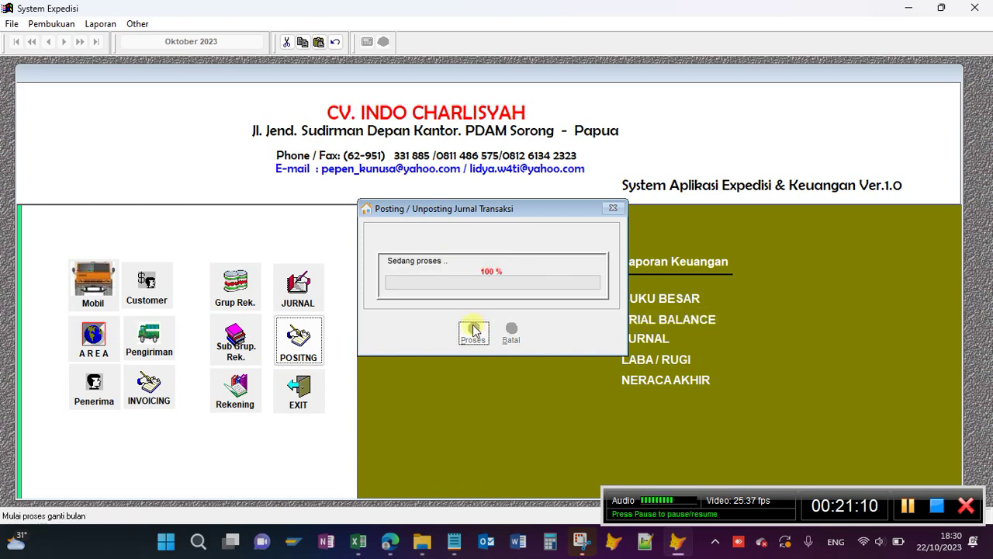
left_click(511, 333)
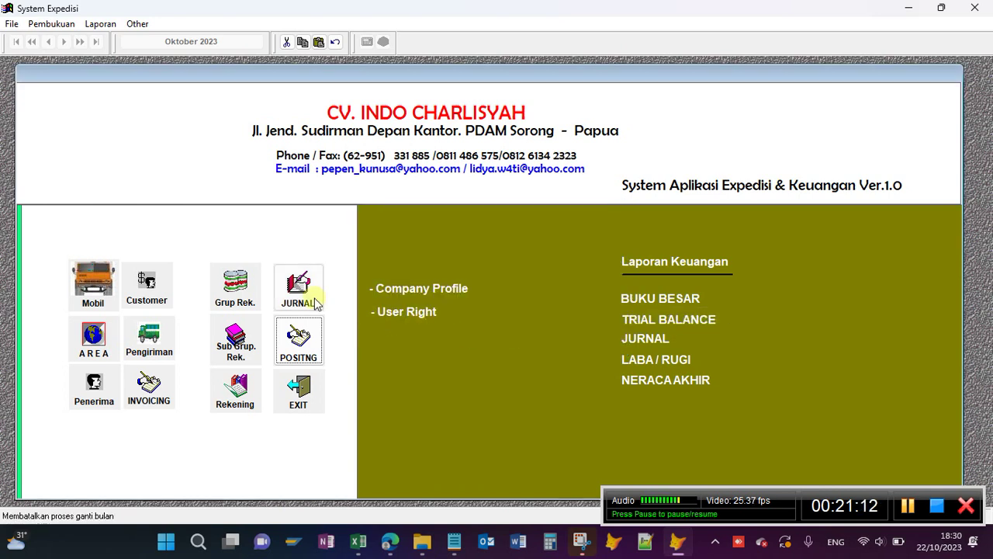
Open the unposted Karyawan salary journal for revision, leave it without saving, and exit the journal list.
left_click(305, 294)
left_click(708, 140)
left_click(177, 141)
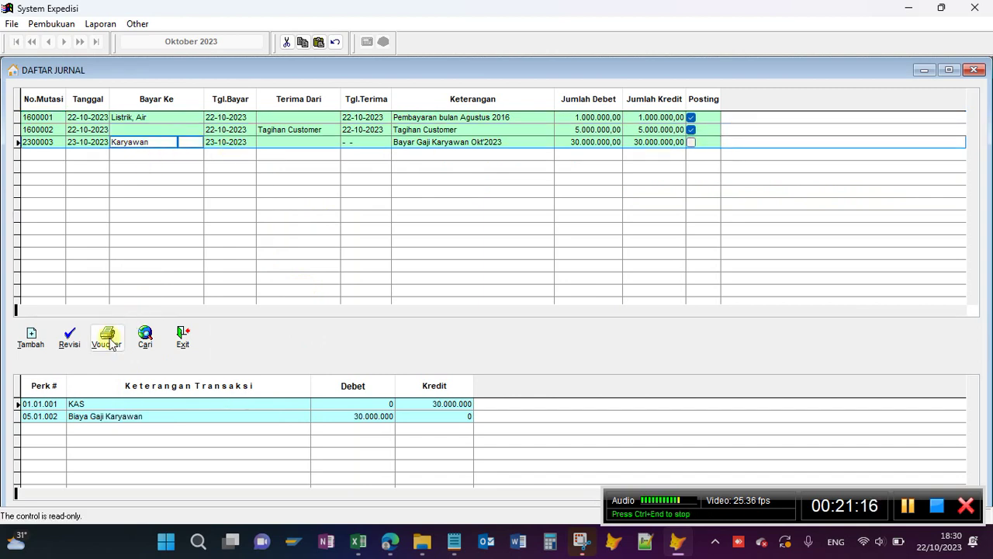
left_click(69, 336)
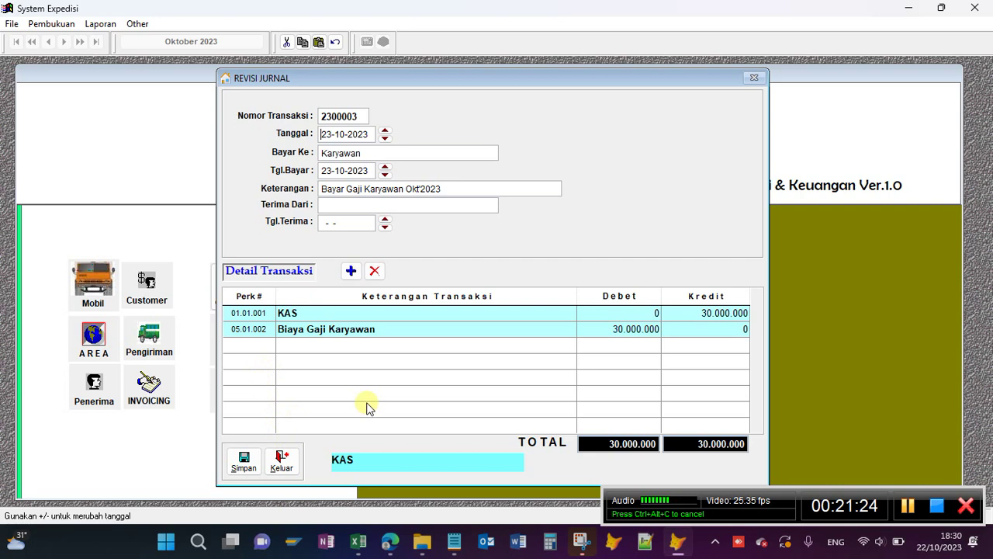
left_click(284, 461)
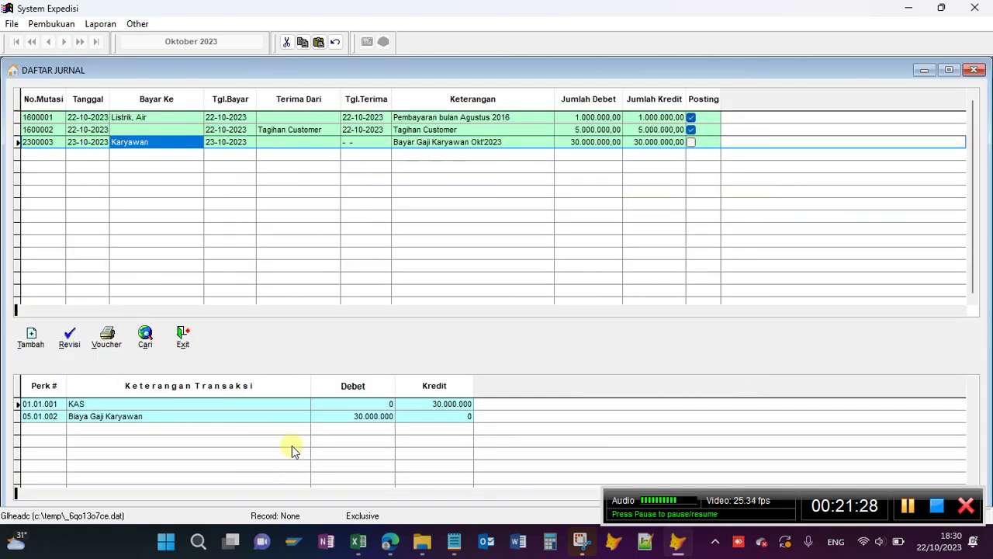
left_click(185, 336)
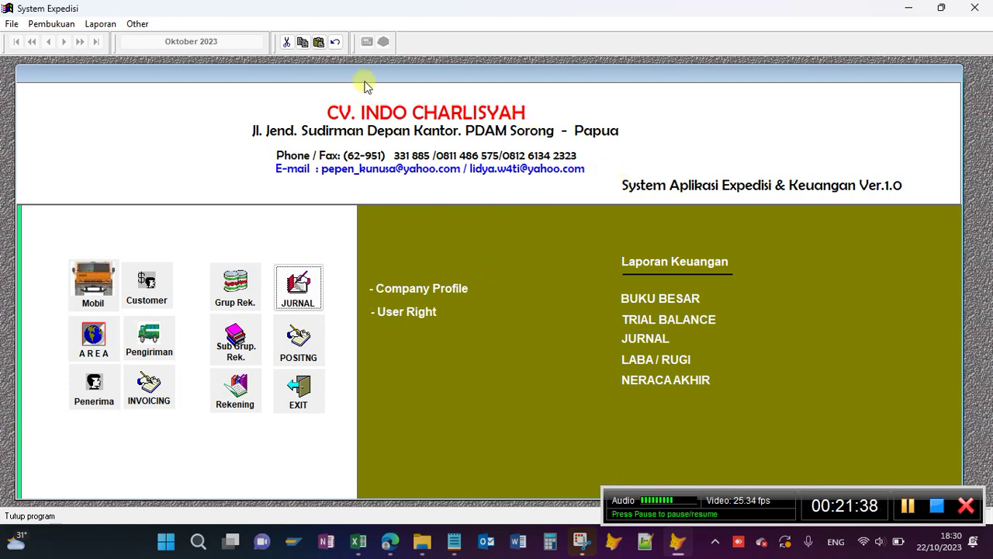
View the company profile setup and cancel it without changes.
left_click_drag(370, 80, 369, 78)
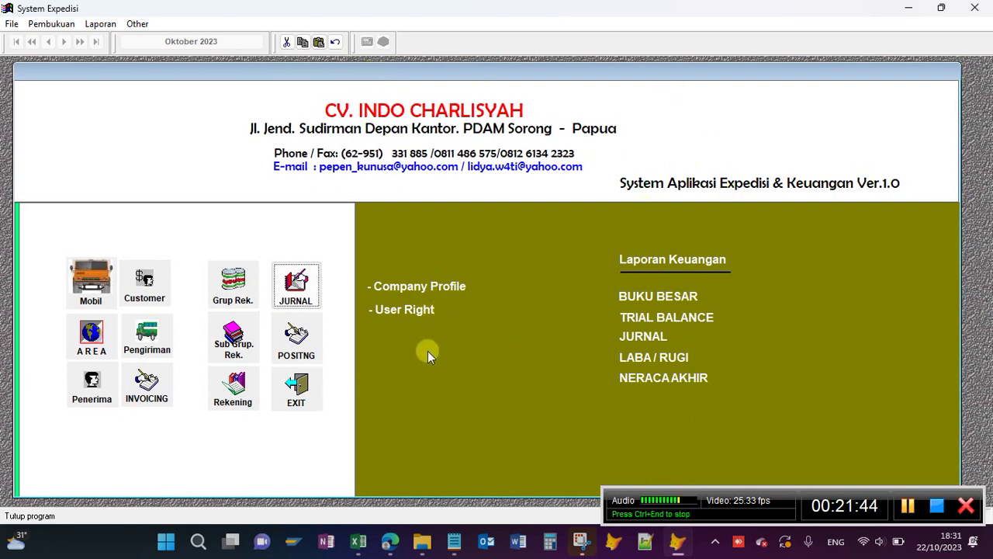
left_click(410, 288)
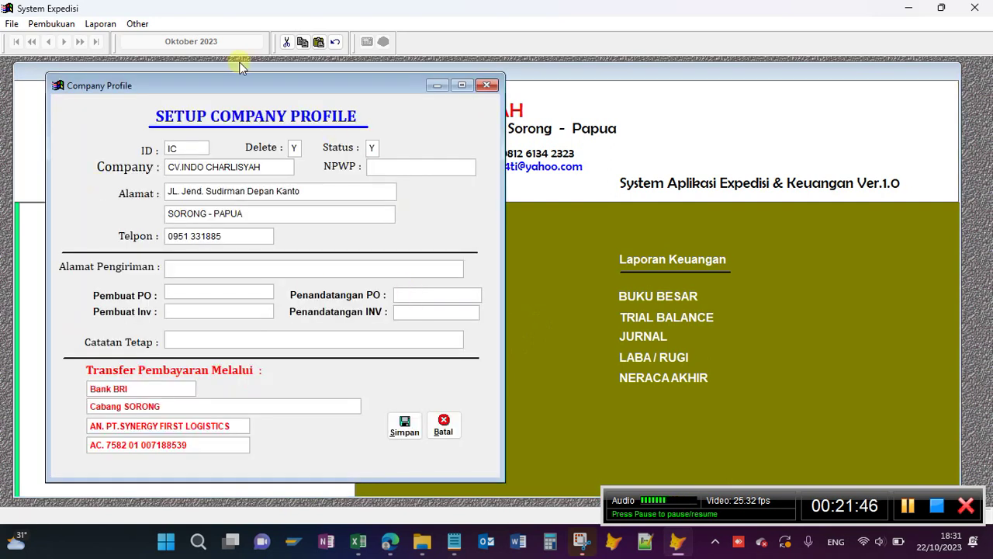
left_click(443, 419)
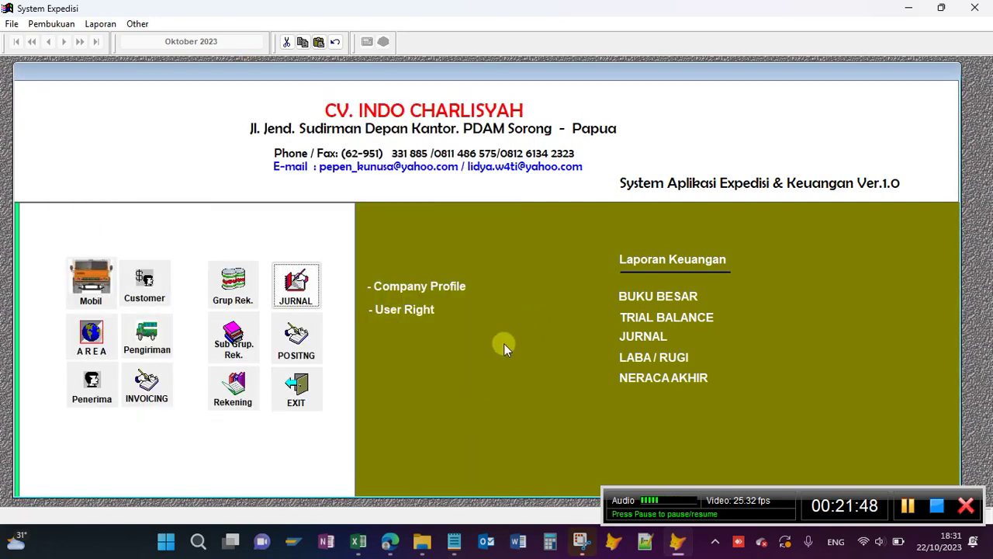
Open the user list from User Right, request deletion of the Admin user, and decline it.
left_click(412, 311)
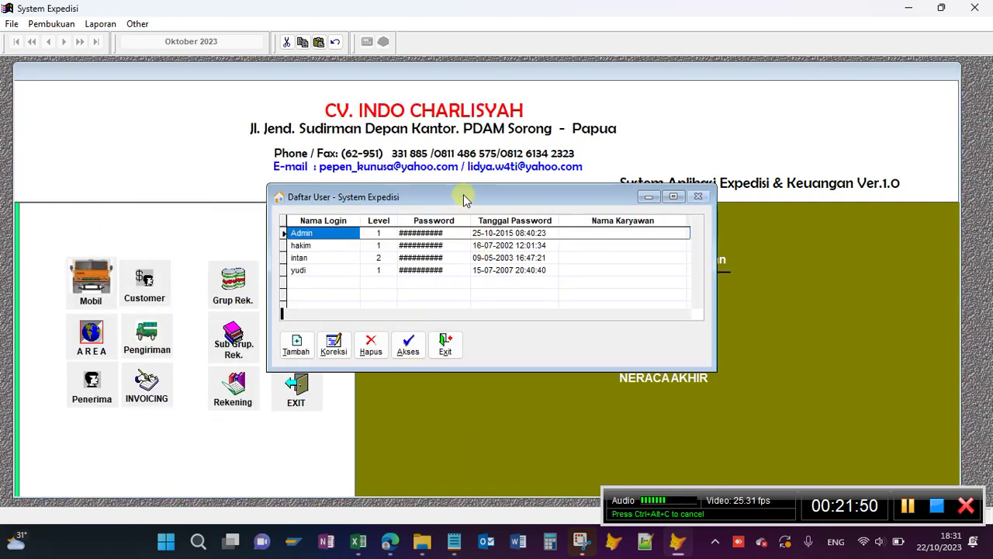
left_click_drag(463, 195, 427, 167)
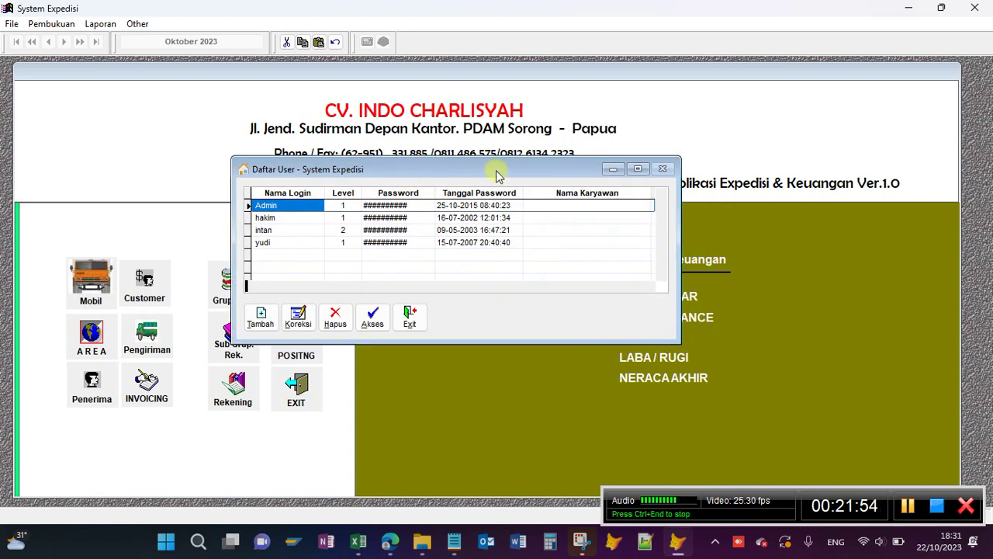
left_click_drag(492, 157, 538, 183)
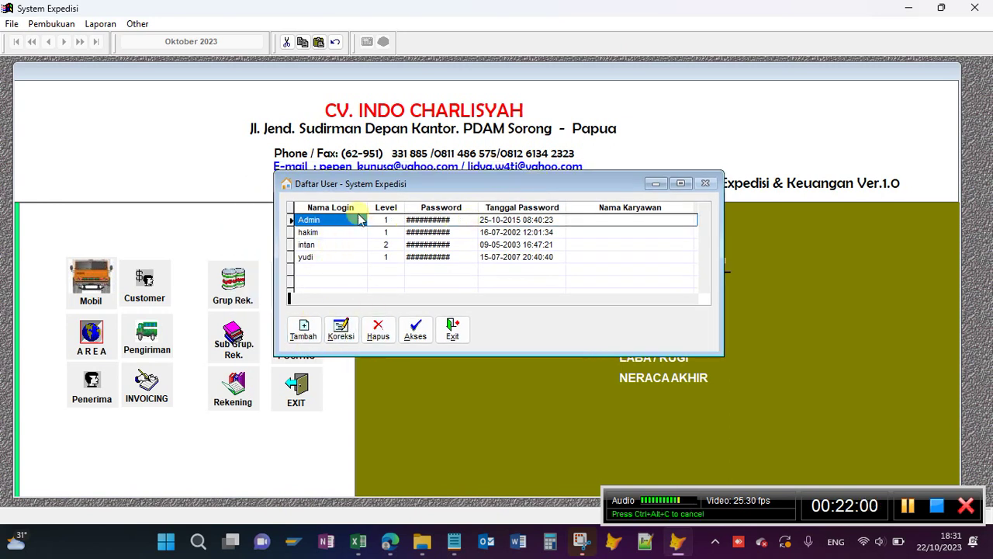
left_click(354, 333)
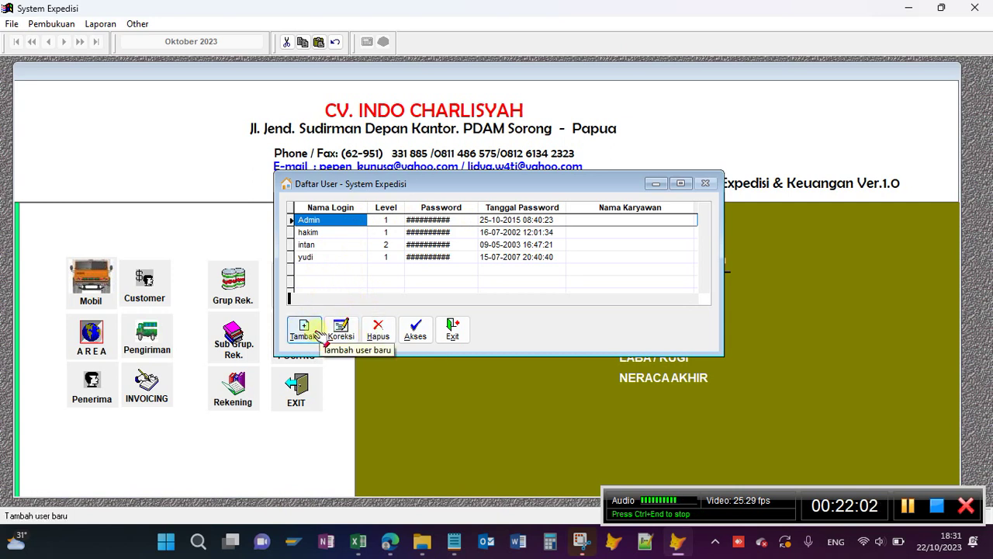
left_click(378, 330)
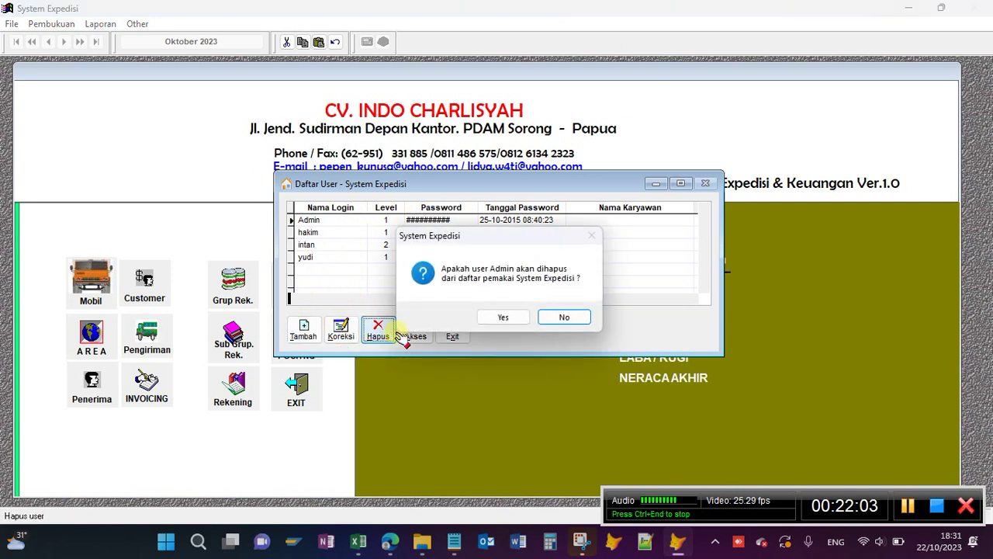
left_click(558, 317)
View the Admin user's access rights per submenu, and exit both the rights window and the user list.
left_click(415, 334)
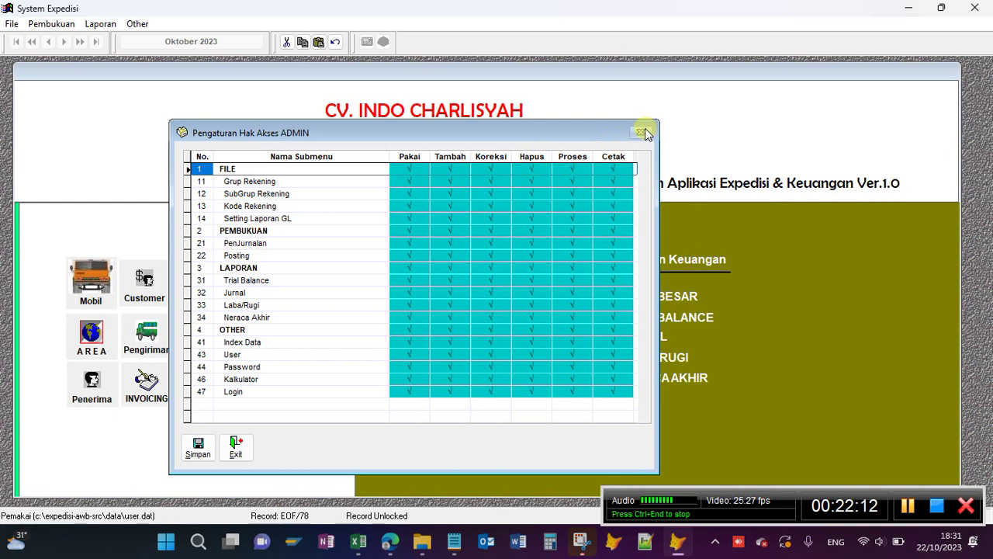
left_click(230, 439)
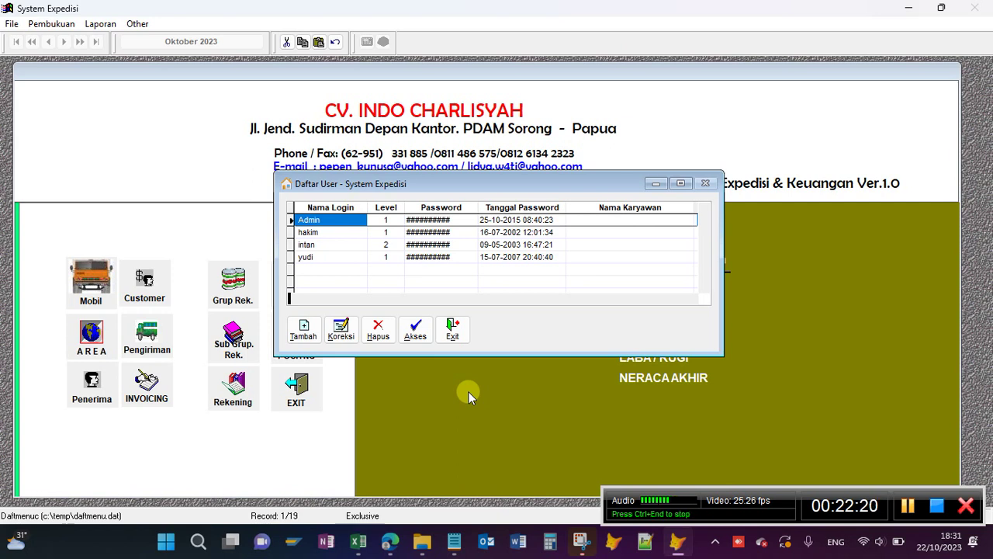
left_click(452, 330)
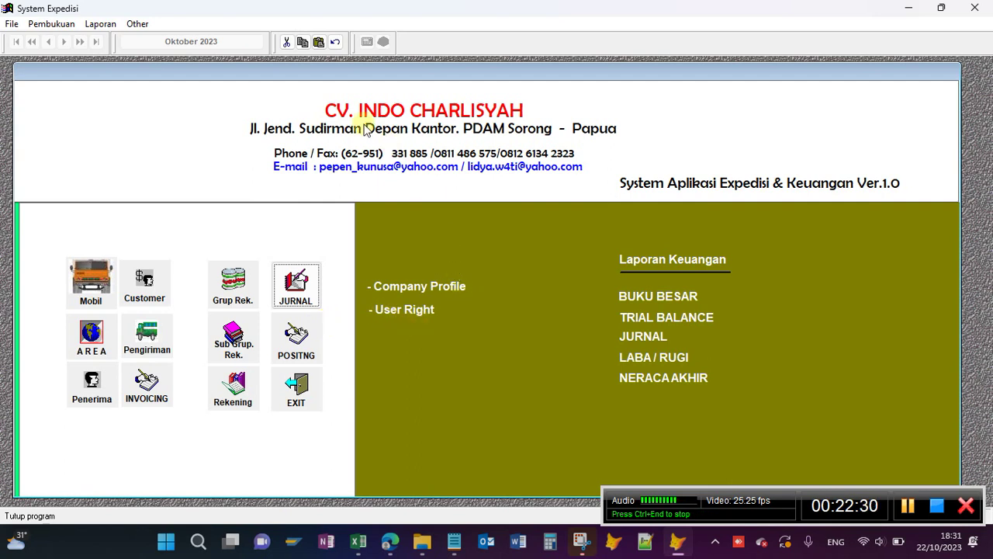
left_click_drag(331, 76, 329, 75)
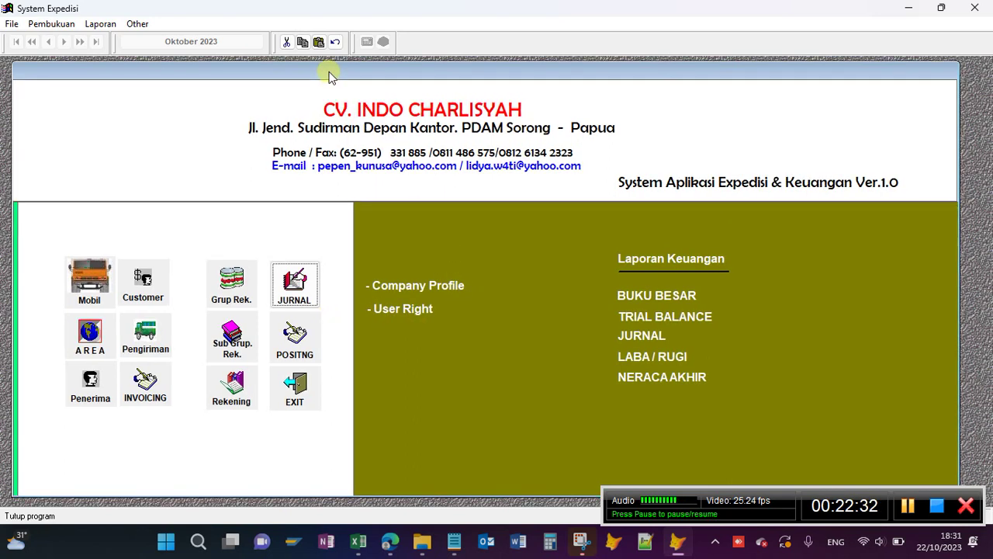